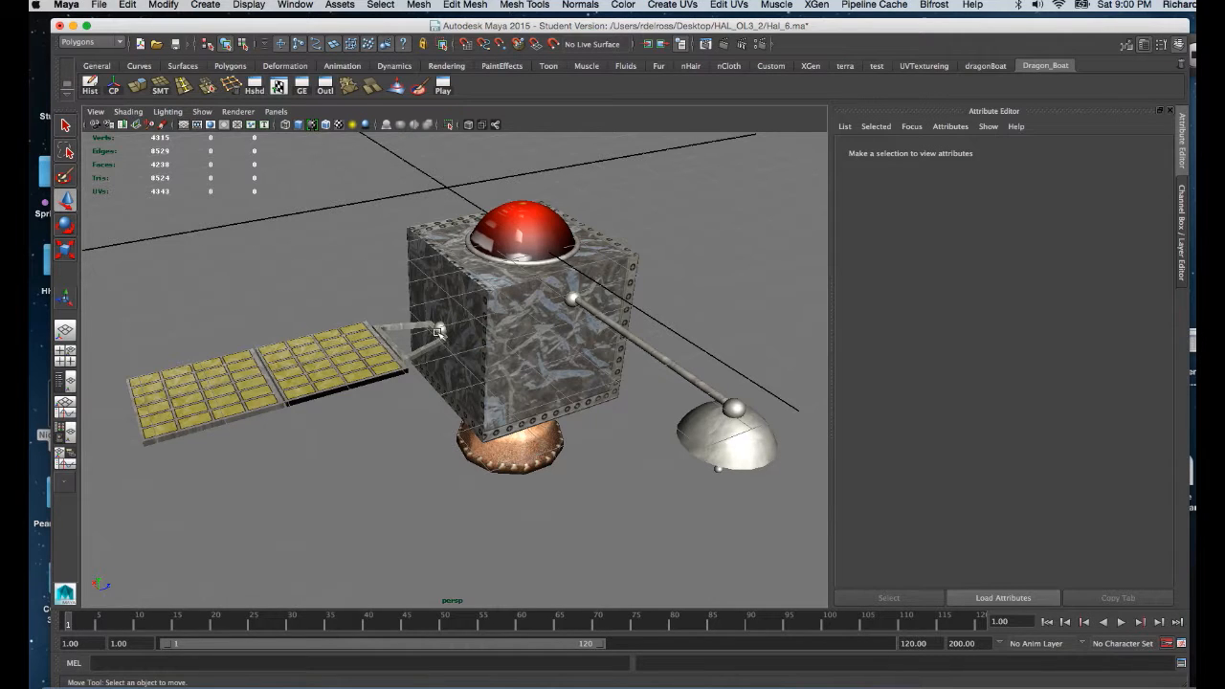
- Select the satellite dish and its arm, then center the object's pivot
left_click(660, 357)
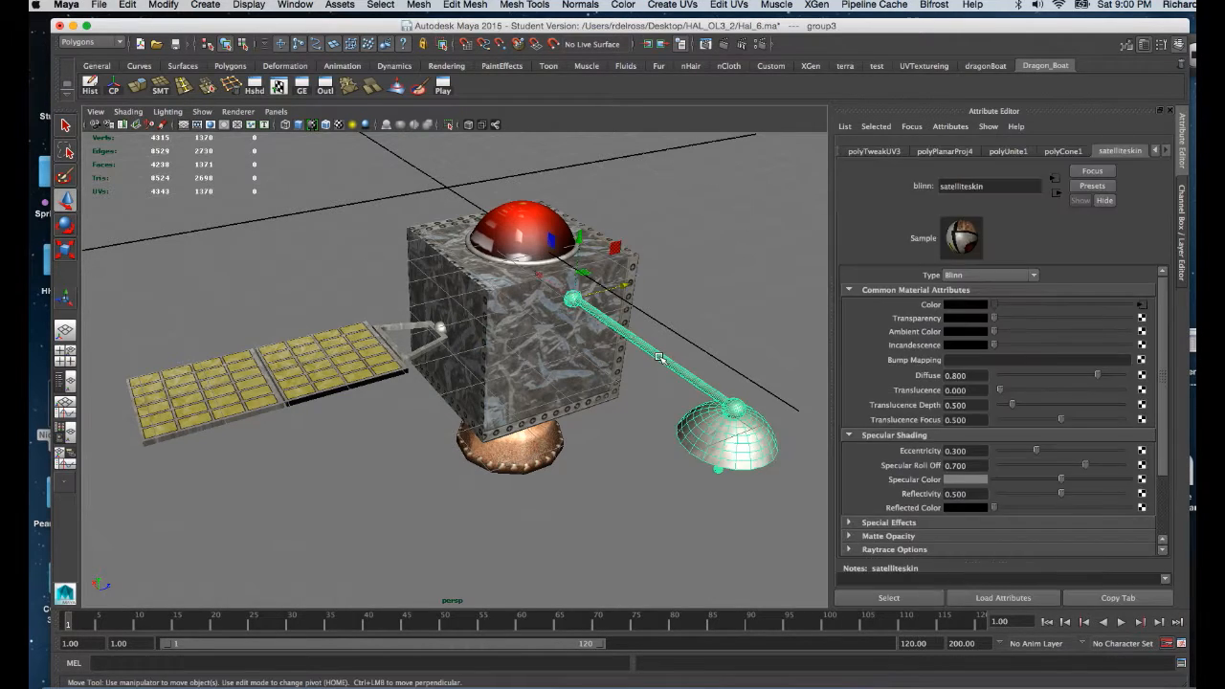
left_click_drag(660, 357, 618, 372, "alt")
scroll(613, 368, "up", 5)
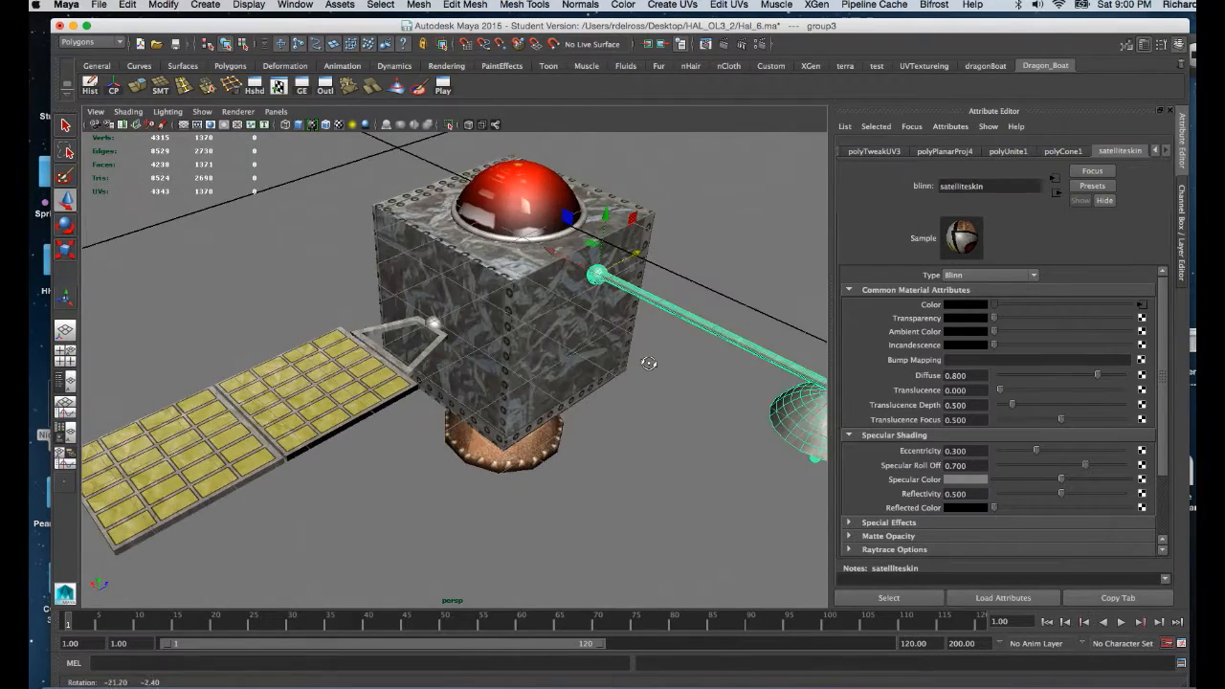
middle_click_drag(601, 365, 560, 402, "alt")
left_click_drag(499, 326, 510, 314, "alt")
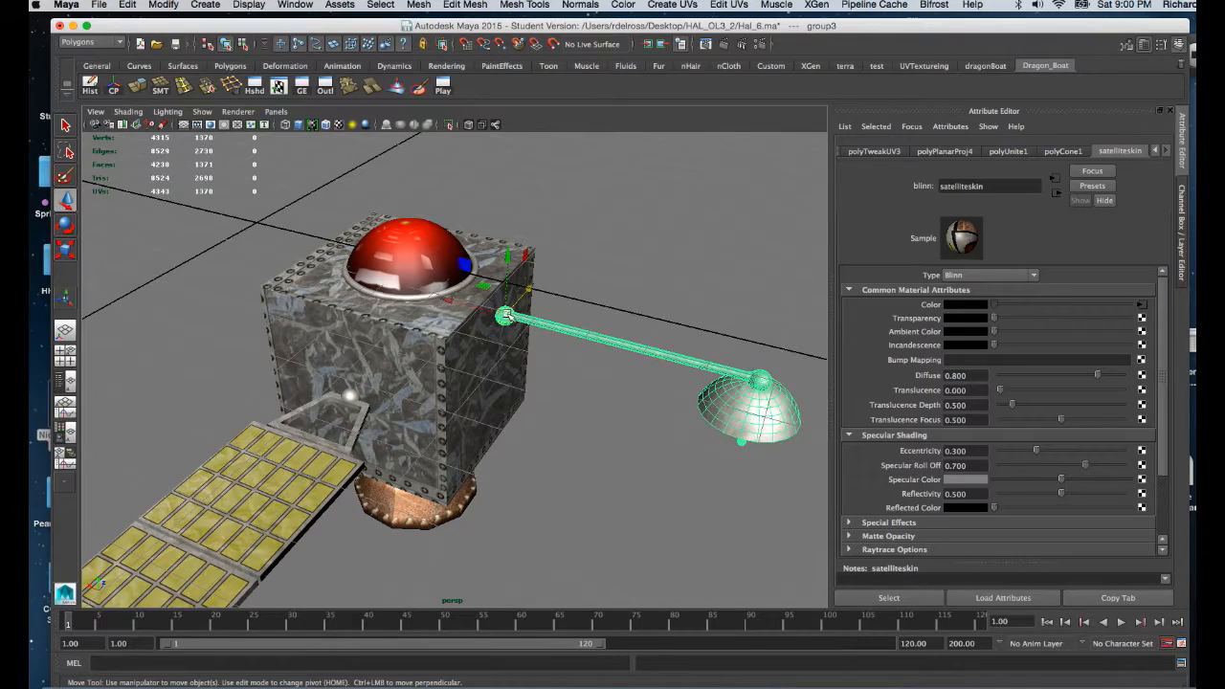
scroll(507, 314, "up", 5)
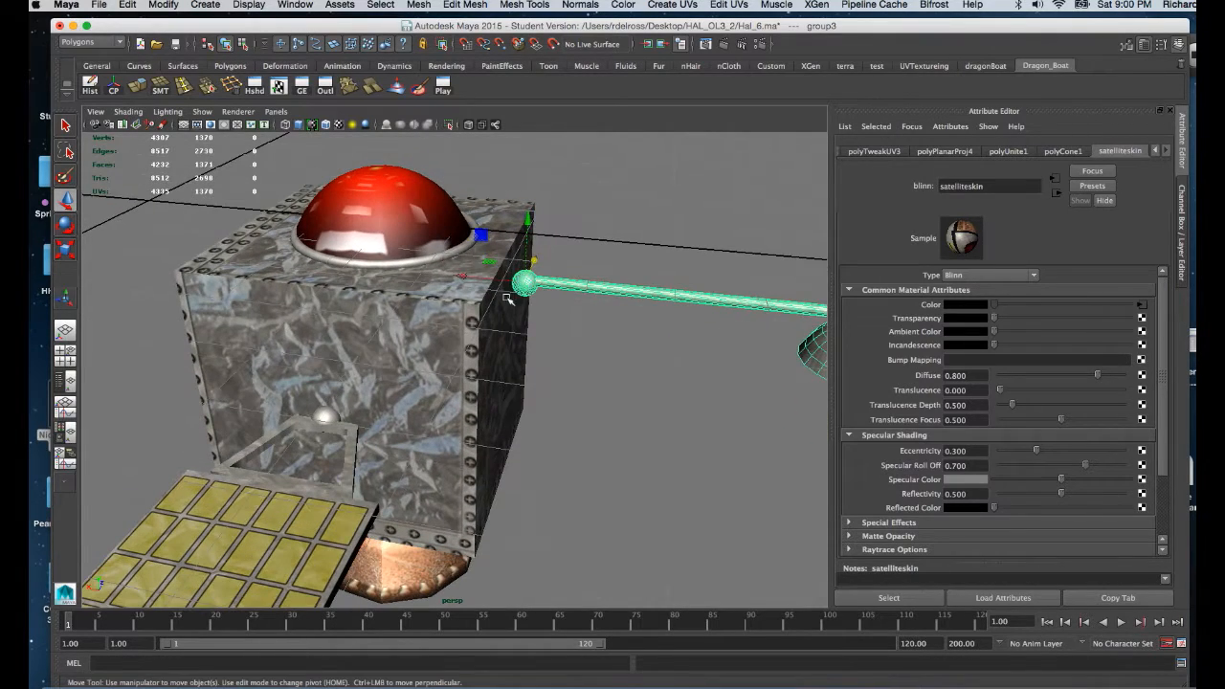
left_click_drag(527, 292, 515, 335, "alt")
scroll(527, 304, "down", 4)
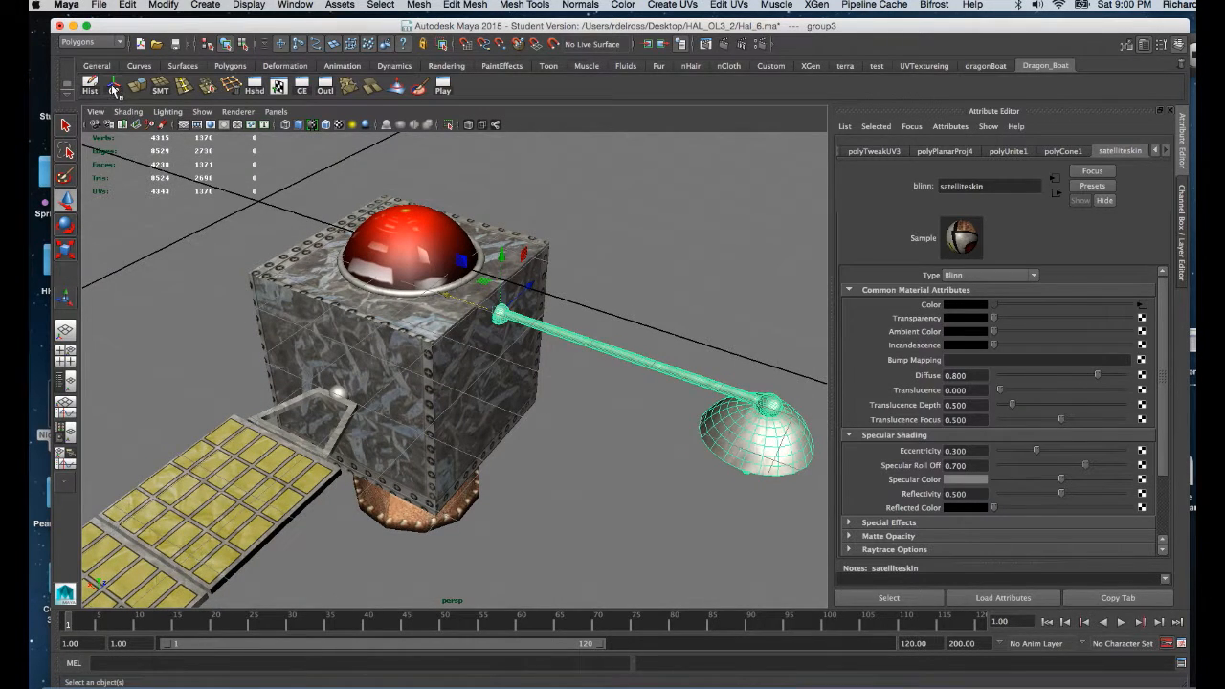
left_click(114, 88)
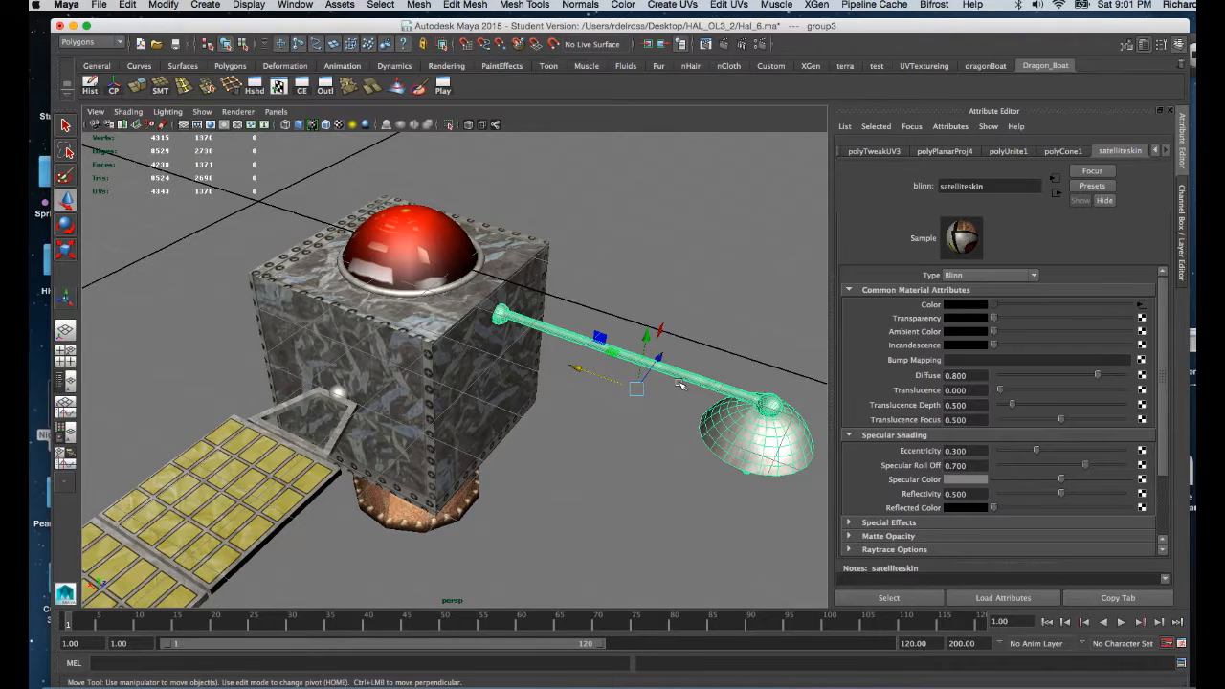
- Move the dish arm's pivot to the ball joint where the arm meets the box
key("Home")
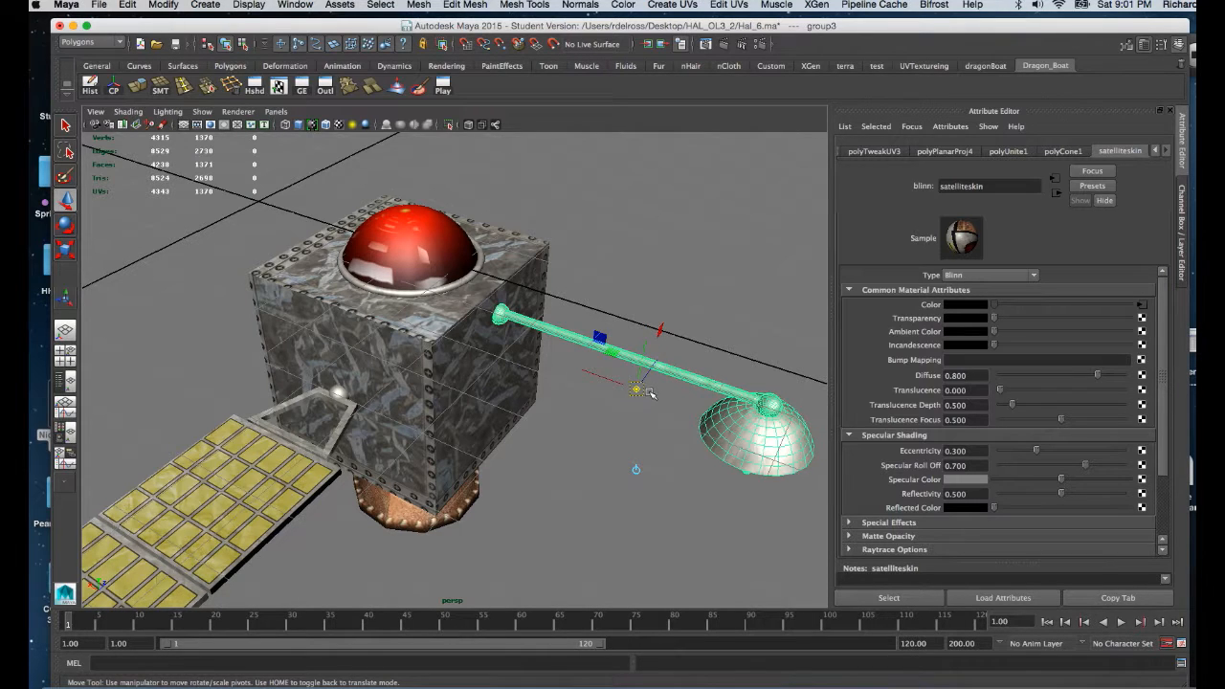
key("v")
left_click_drag(636, 389, 534, 288)
key("Home")
right_click_drag(534, 287, 560, 502, "alt")
left_click_drag(565, 277, 510, 278, "alt")
- In the front view, align the dish arm's pivot with the center of the ball joint at the box
key("space")
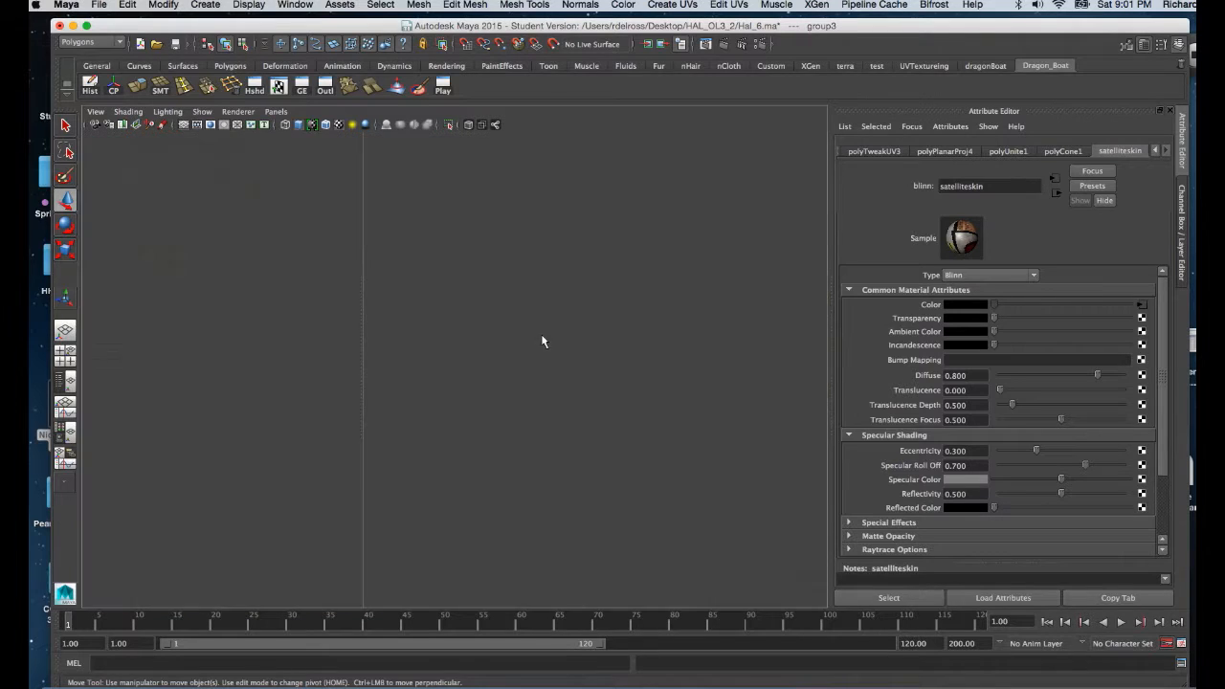
key("space")
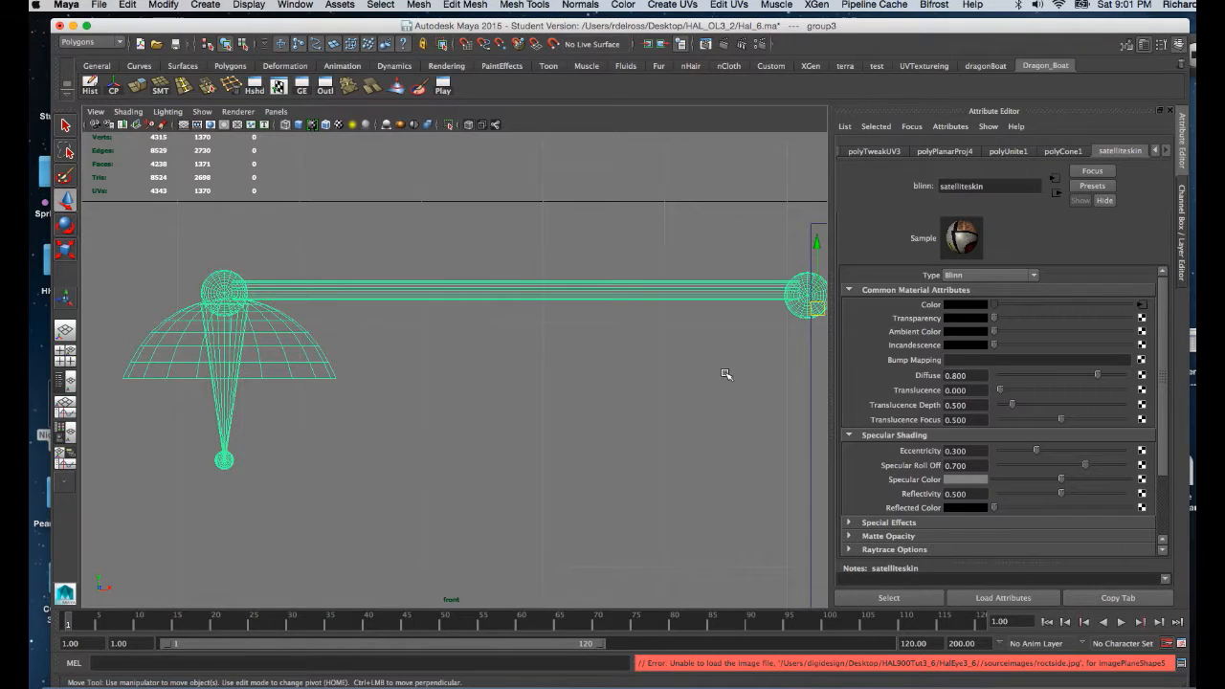
middle_click_drag(775, 337, 694, 374, "alt")
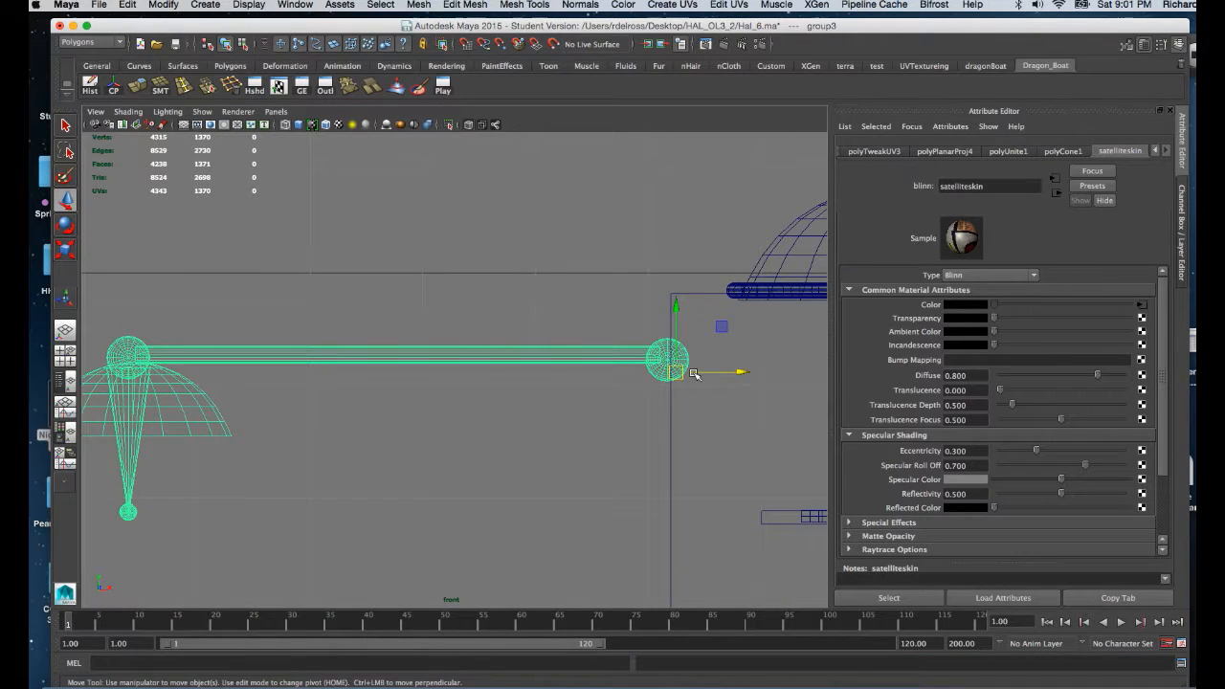
key("Home")
scroll(676, 368, "down", 1)
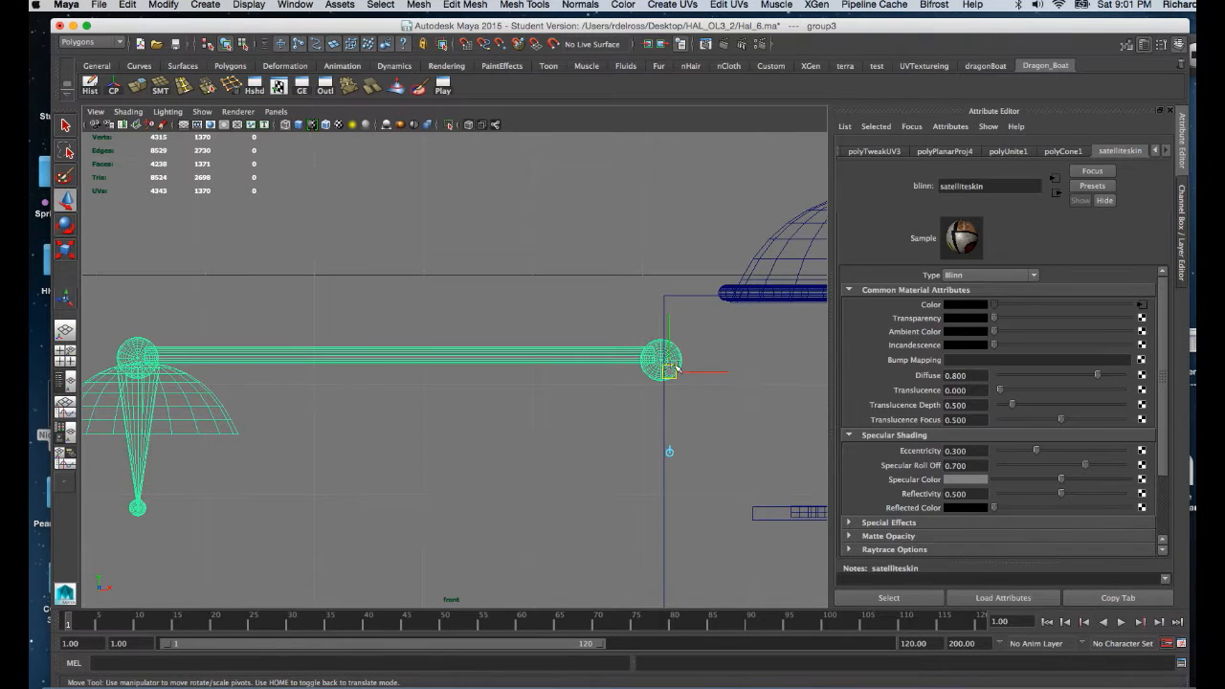
key("Home")
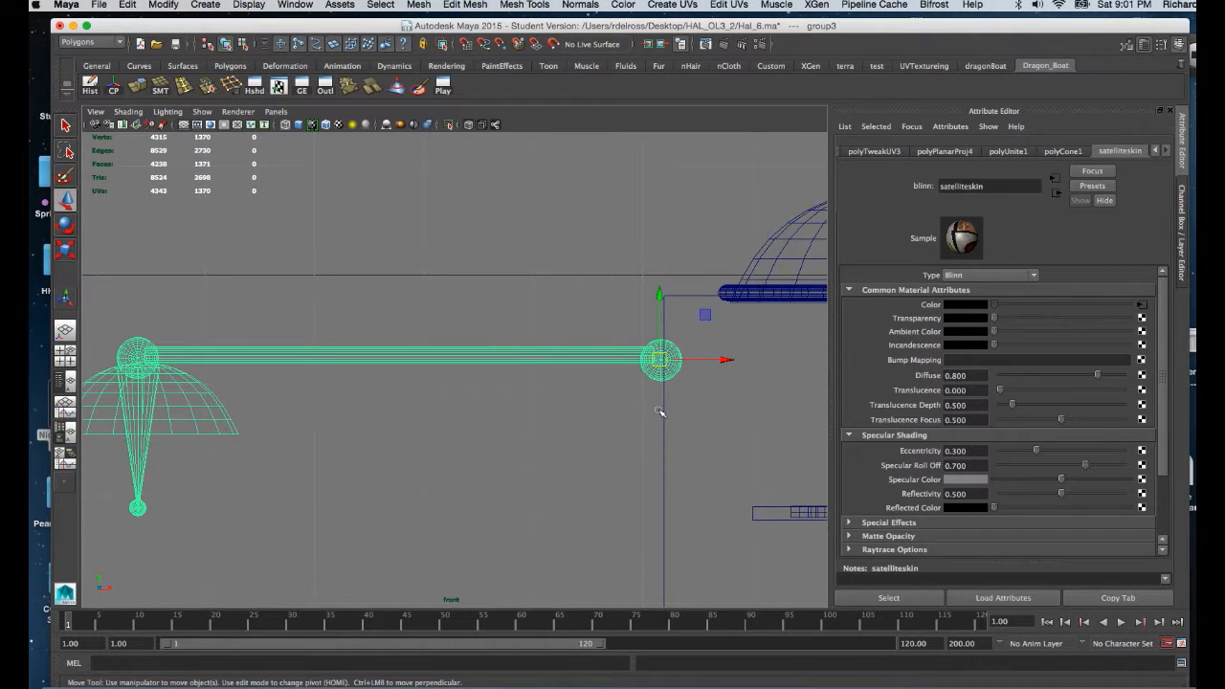
- In the top view, align the dish arm's pivot with the center of the ball joint at the box
key("space")
key("space")
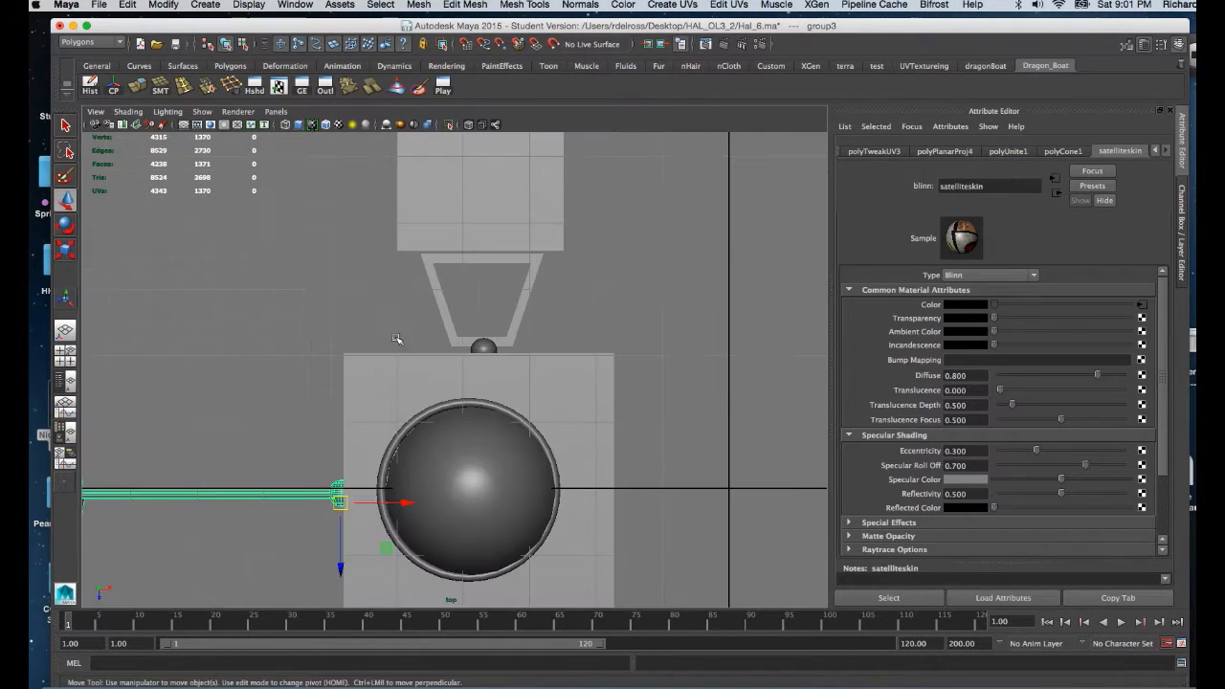
key("space")
key("space")
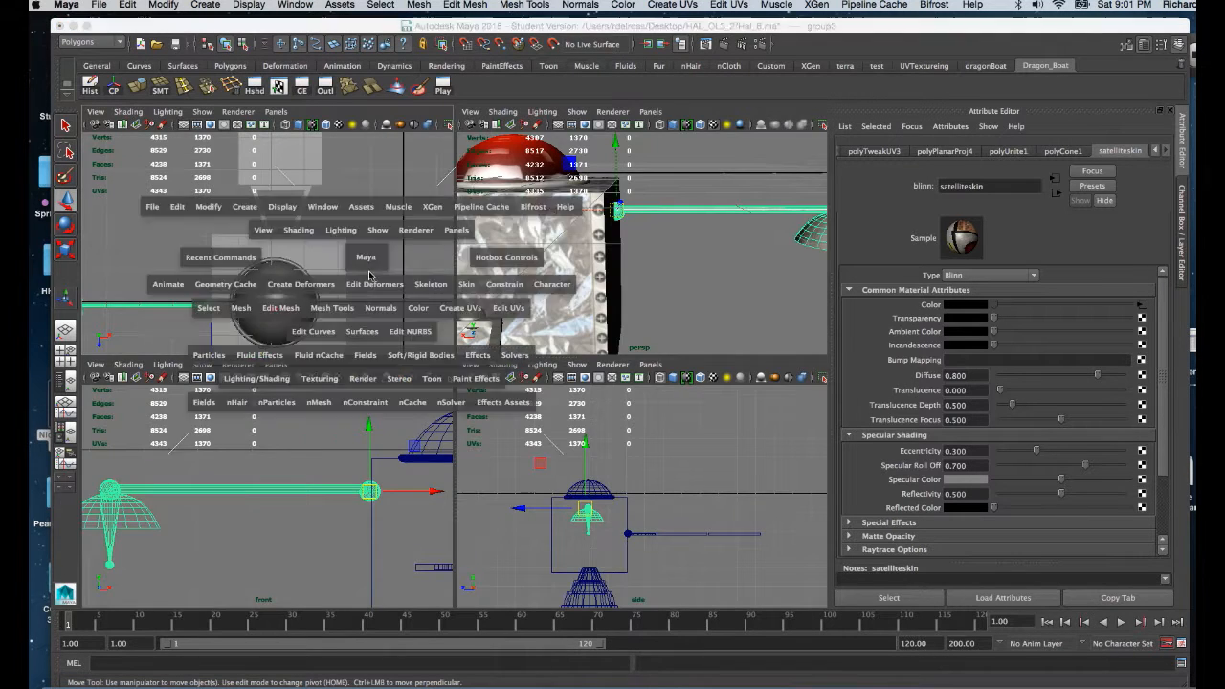
key("f")
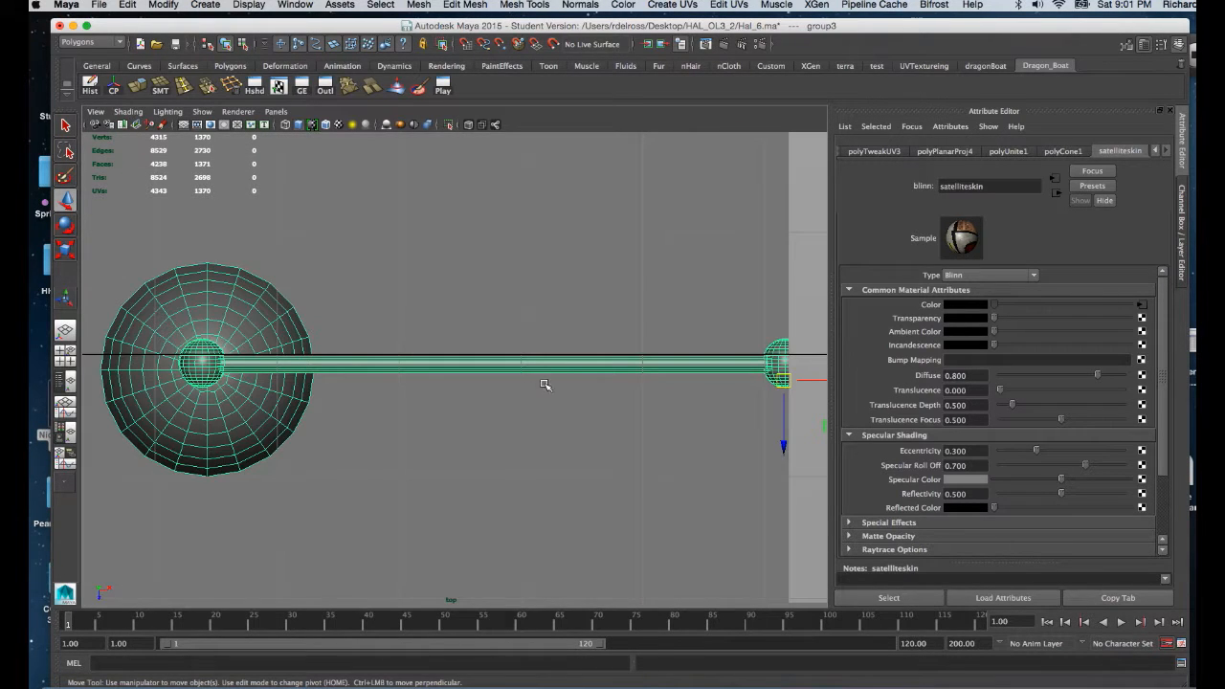
scroll(544, 385, "down", 6)
middle_click_drag(536, 383, 364, 384, "alt")
key("Home")
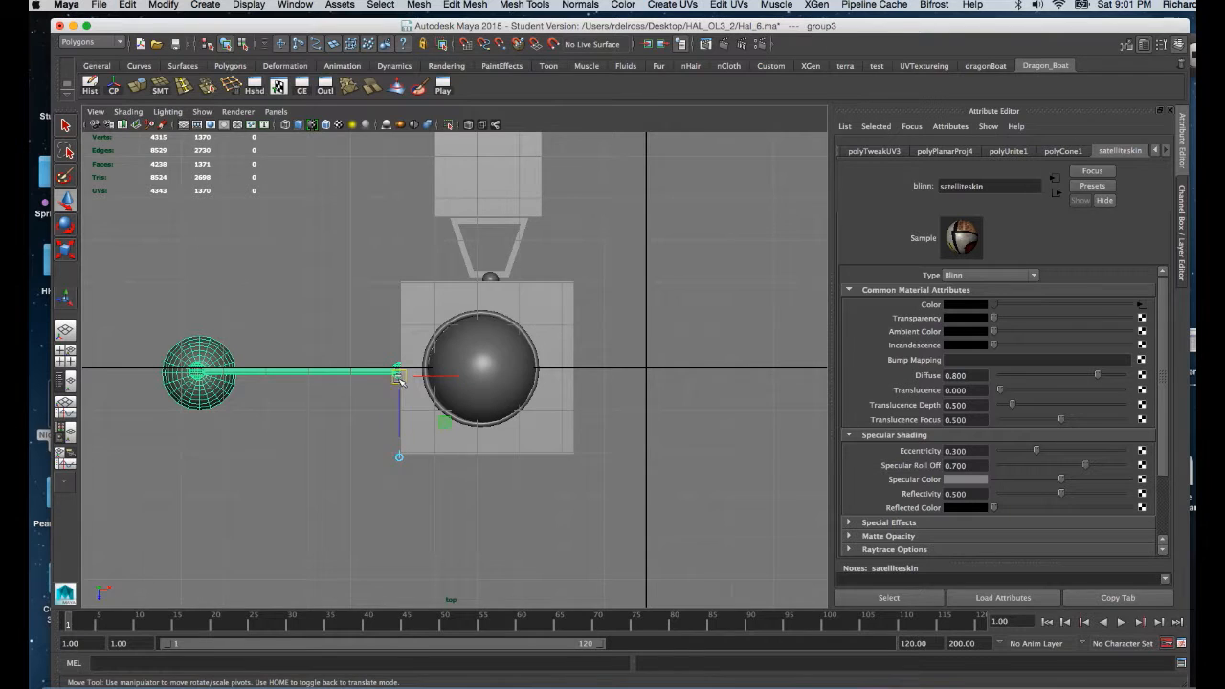
key("Home")
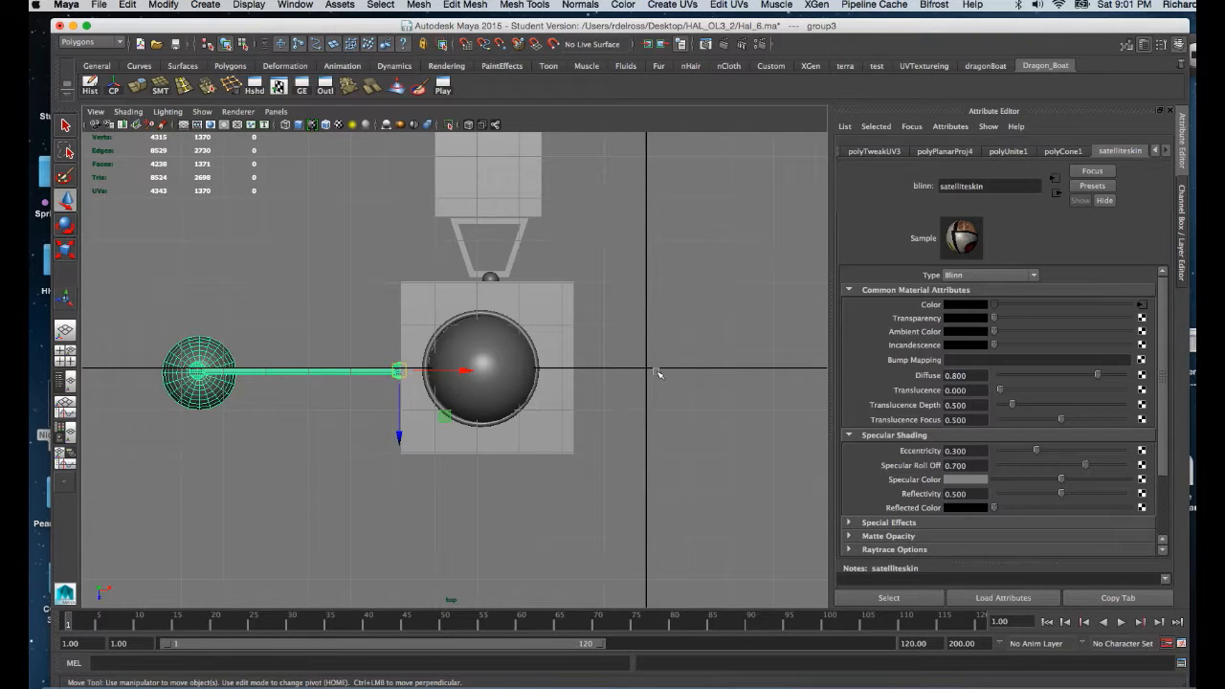
- Examine the dish arm's pivot placement at the ball joint from several angles in the perspective view
key("space")
key("space")
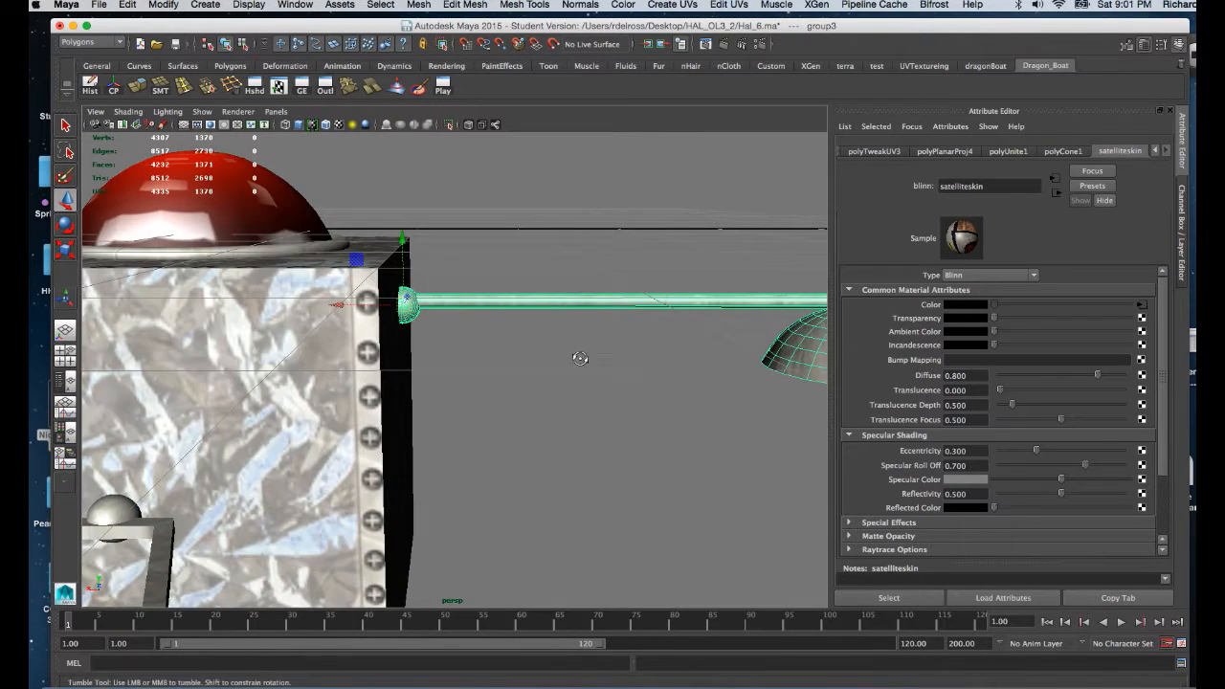
left_click_drag(580, 358, 532, 385, "alt")
scroll(550, 380, "down", 5)
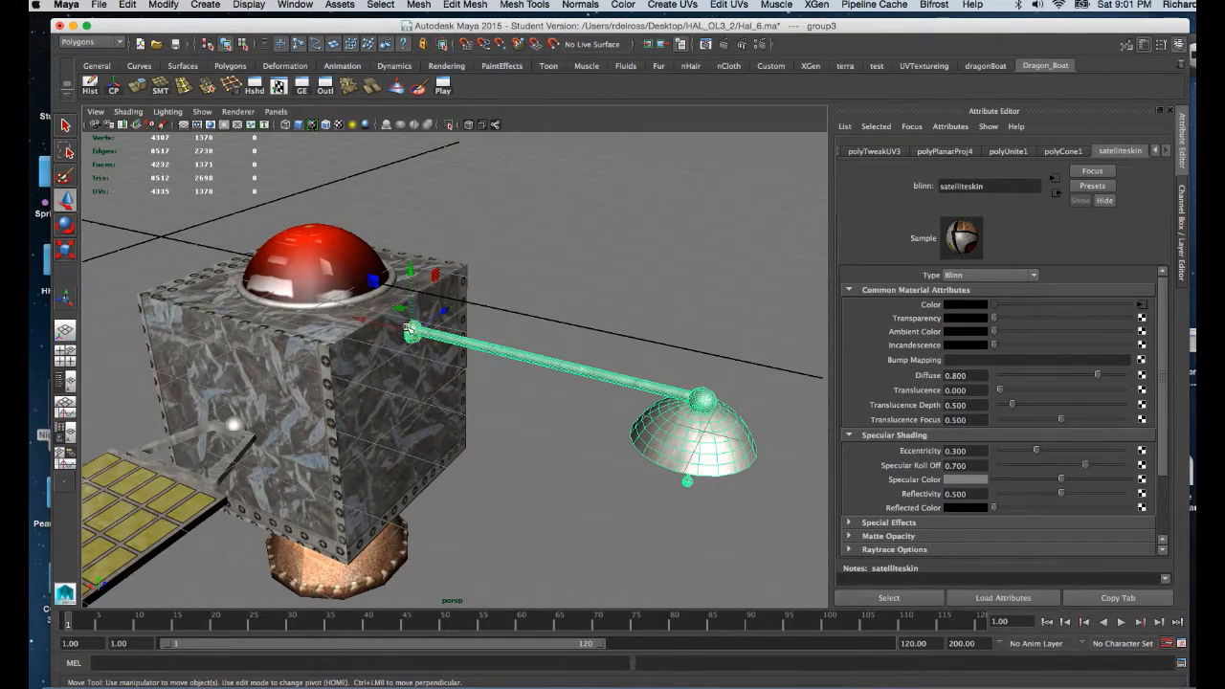
left_click_drag(369, 330, 422, 357, "alt")
middle_click_drag(420, 361, 469, 325, "alt")
left_click_drag(485, 347, 431, 358, "alt")
middle_click_drag(451, 362, 490, 382, "alt")
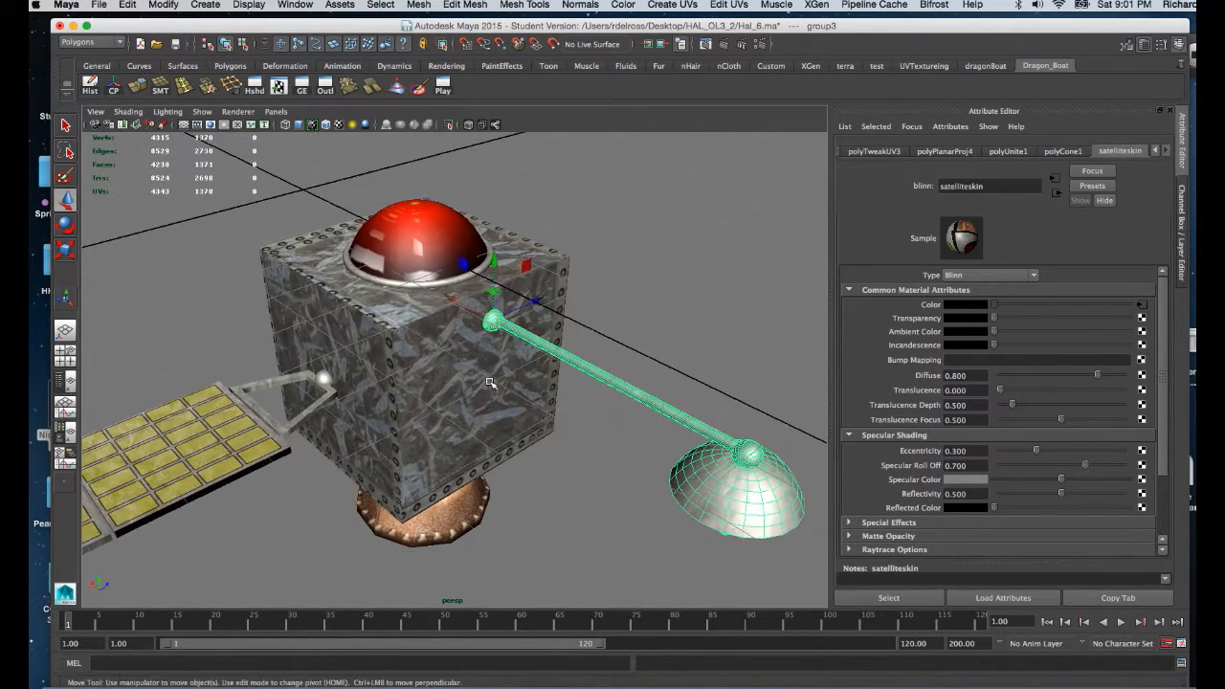
- Show the dish arm's transform channels and set a key on Rotate X, Y and Z at frame 1
left_click(1183, 46)
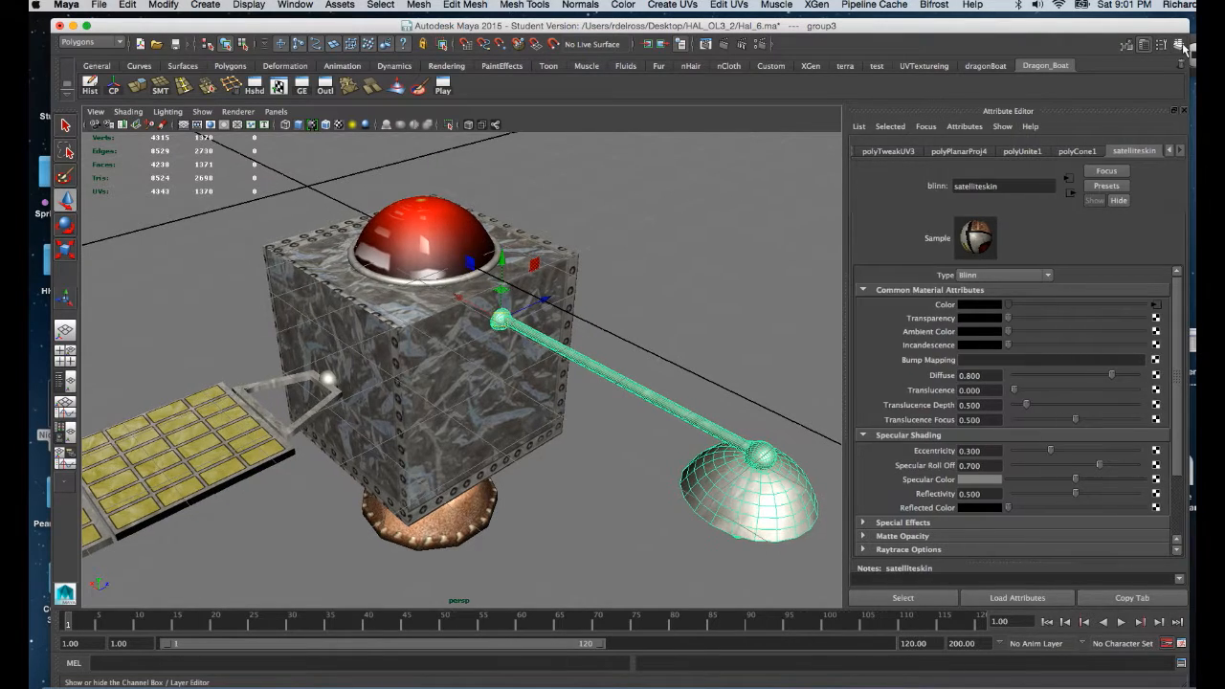
left_click(1183, 47)
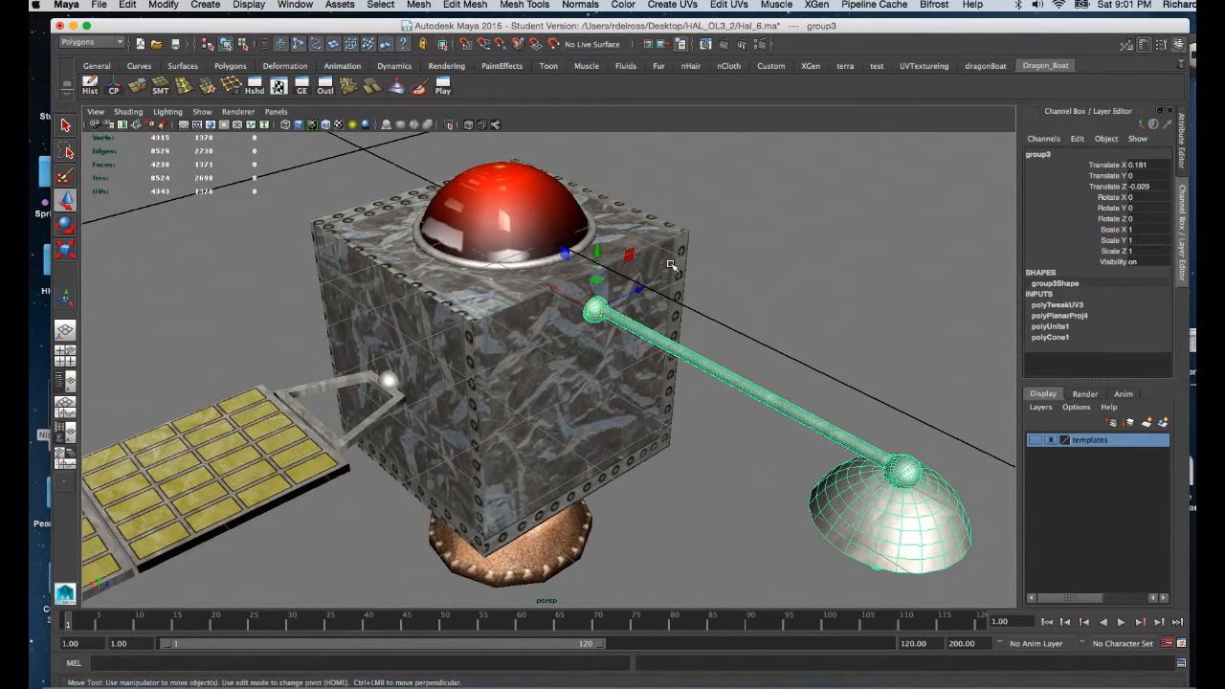
left_click_drag(672, 264, 680, 291, "alt")
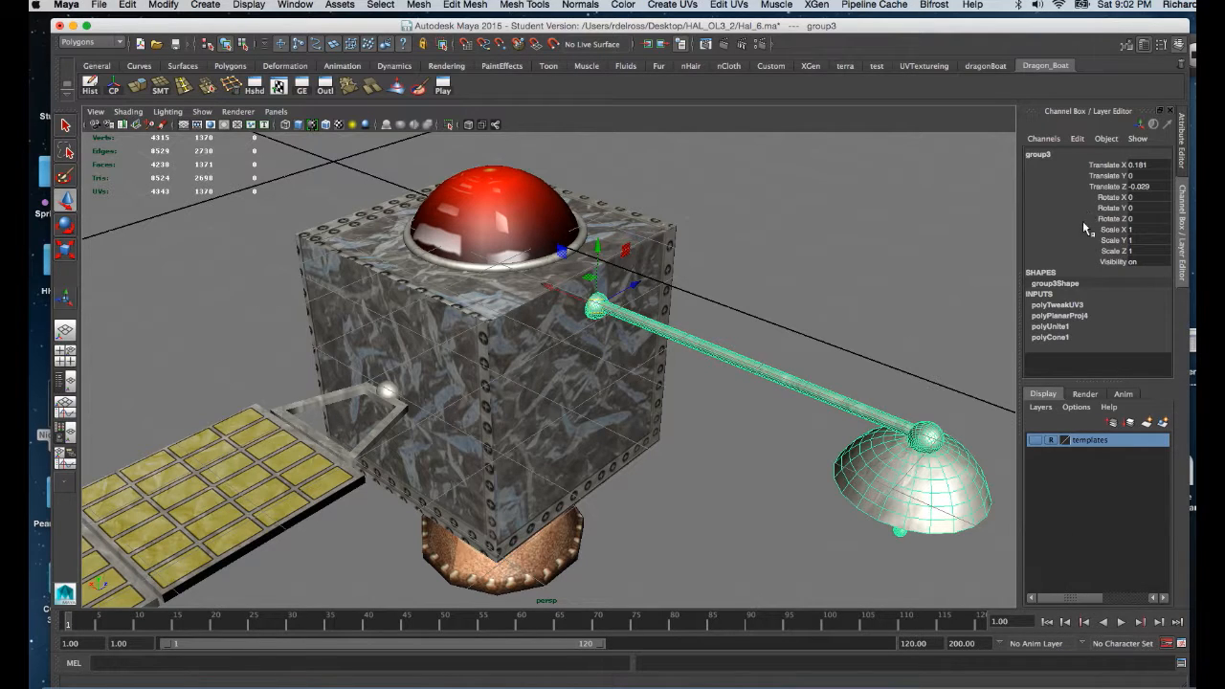
left_click_drag(1095, 198, 1106, 219)
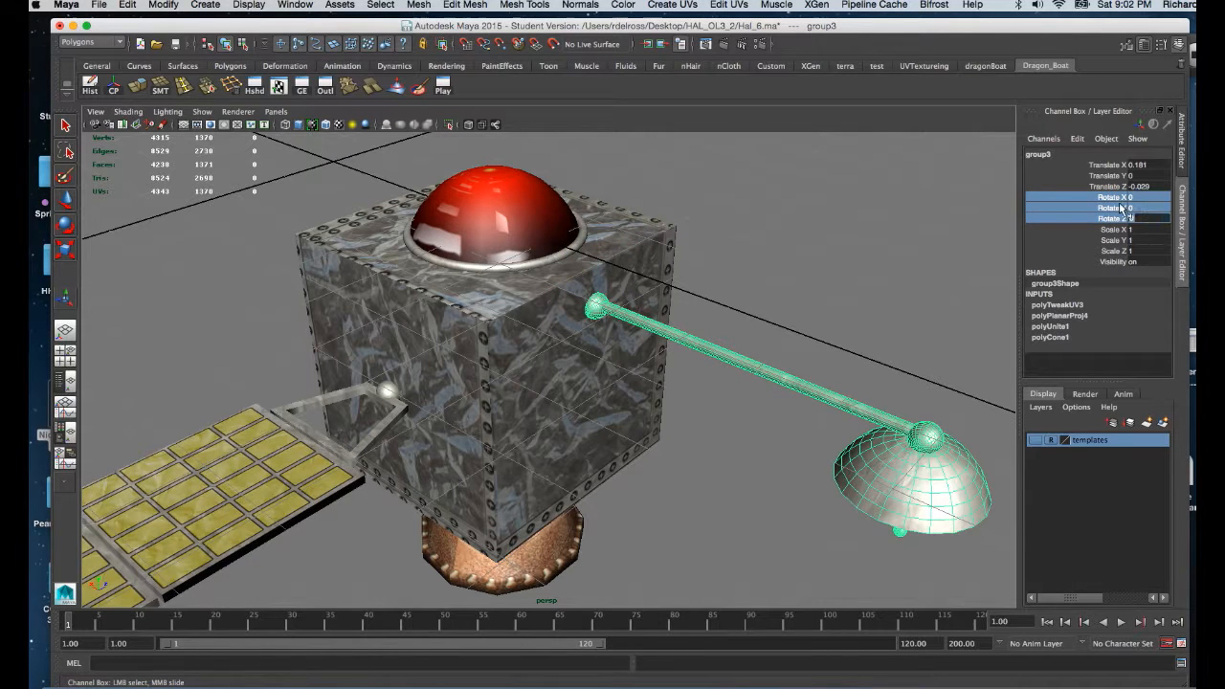
right_click(1116, 205)
left_click(1130, 221)
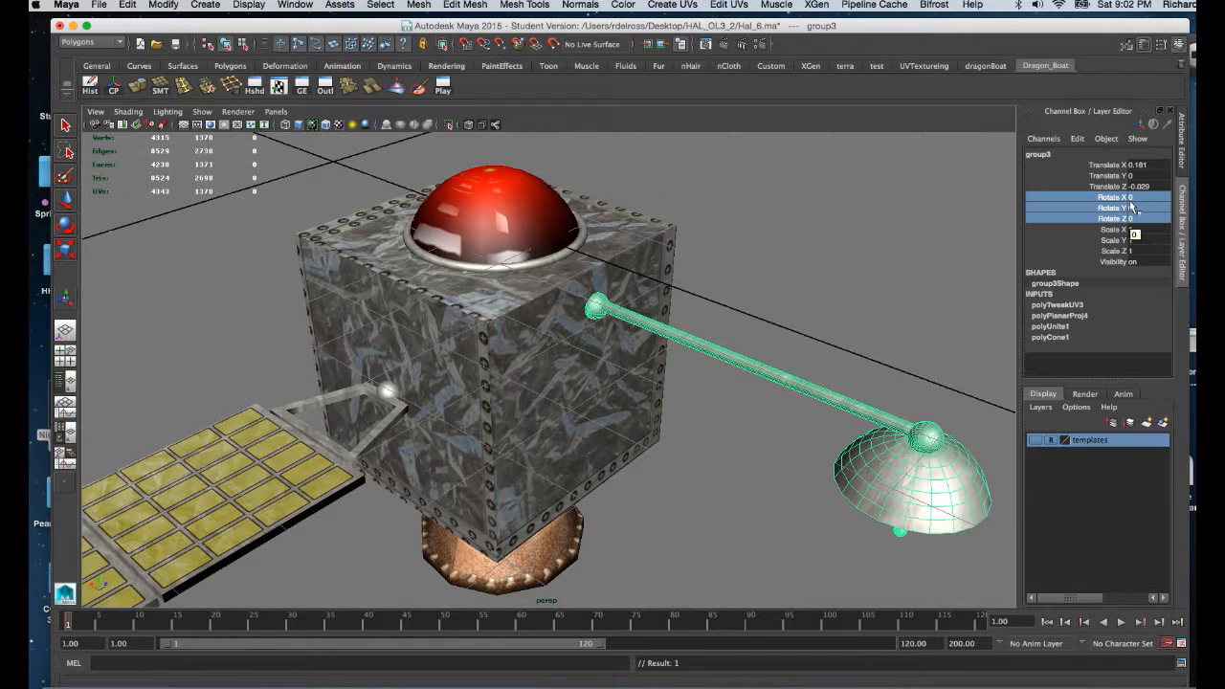
- At frame 29, rotate the dish arm to about 189° in X, -19° in Y and -35° in Z, keying the rotation
scroll(400, 389, "down", 3)
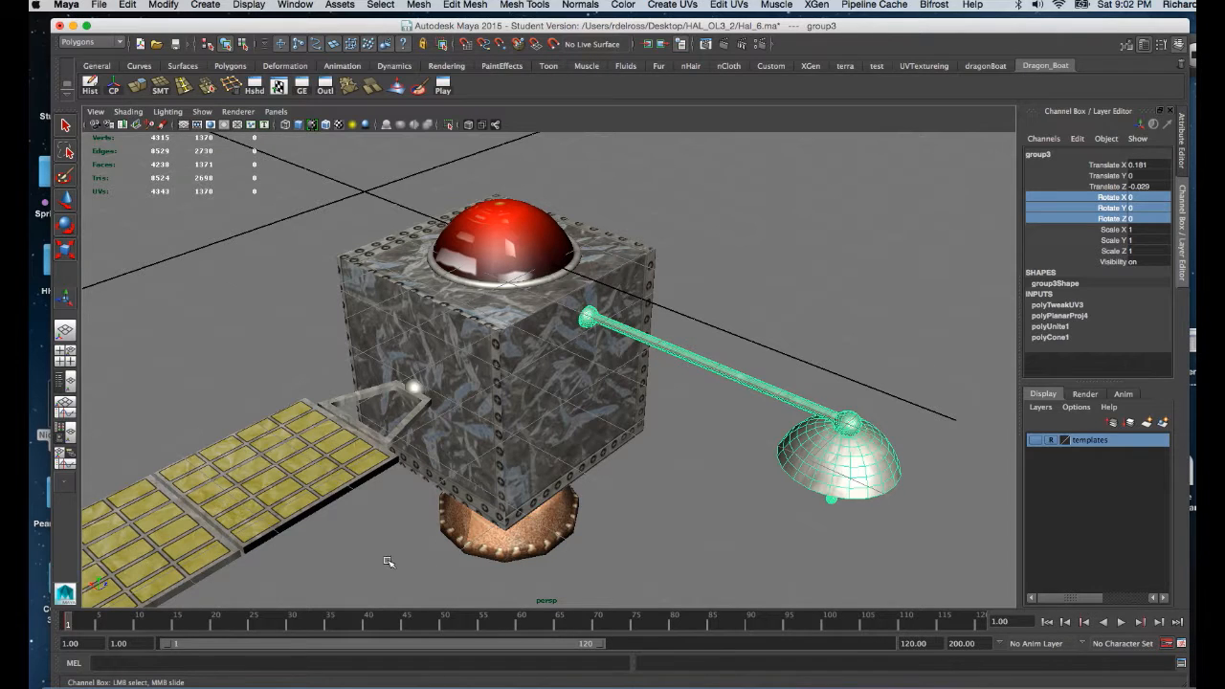
left_click(285, 625)
key("e")
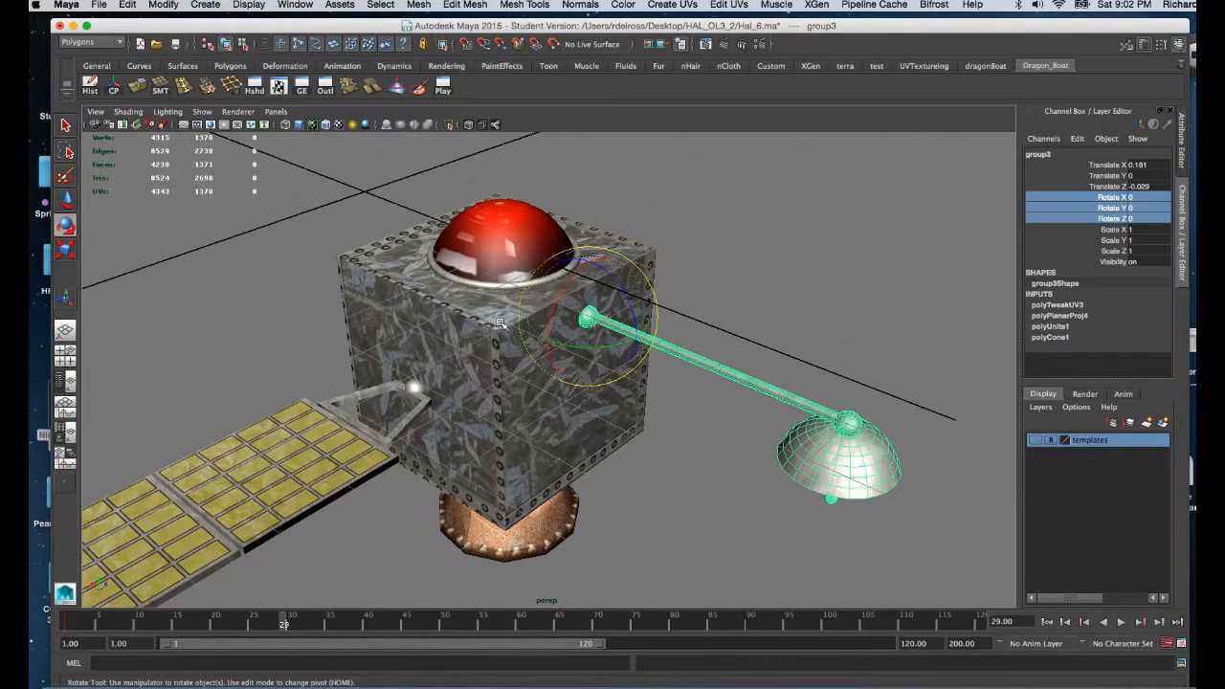
left_click_drag(639, 317, 668, 271)
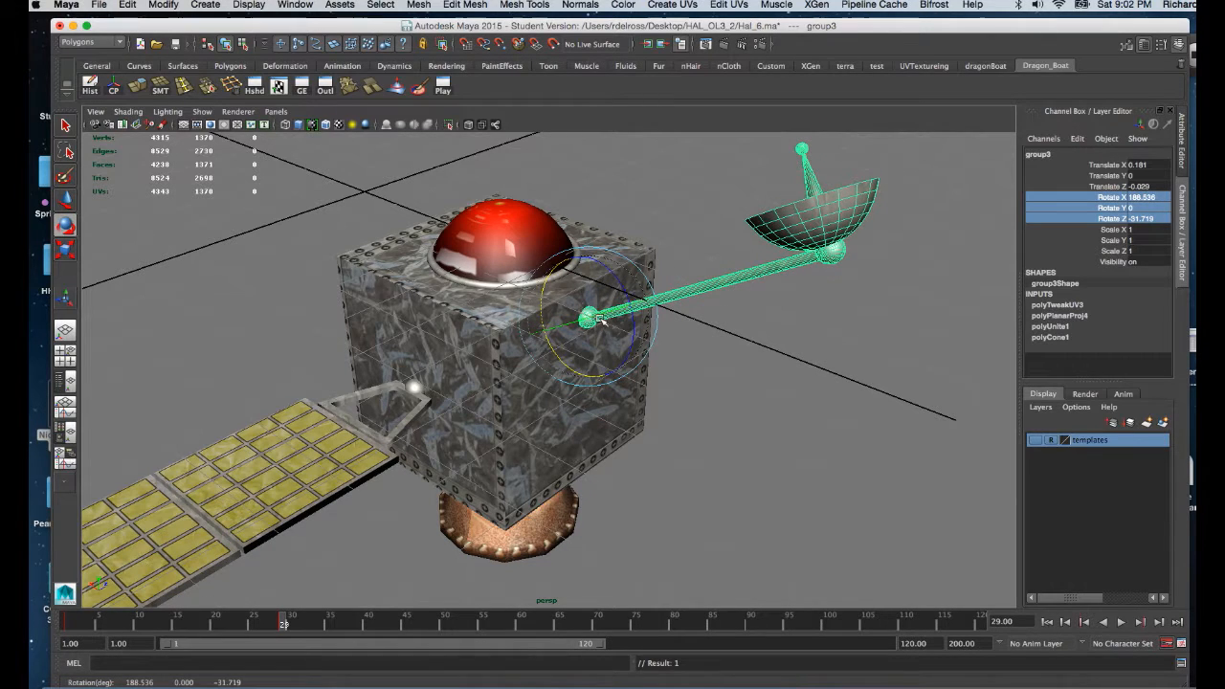
left_click_drag(599, 319, 356, 504)
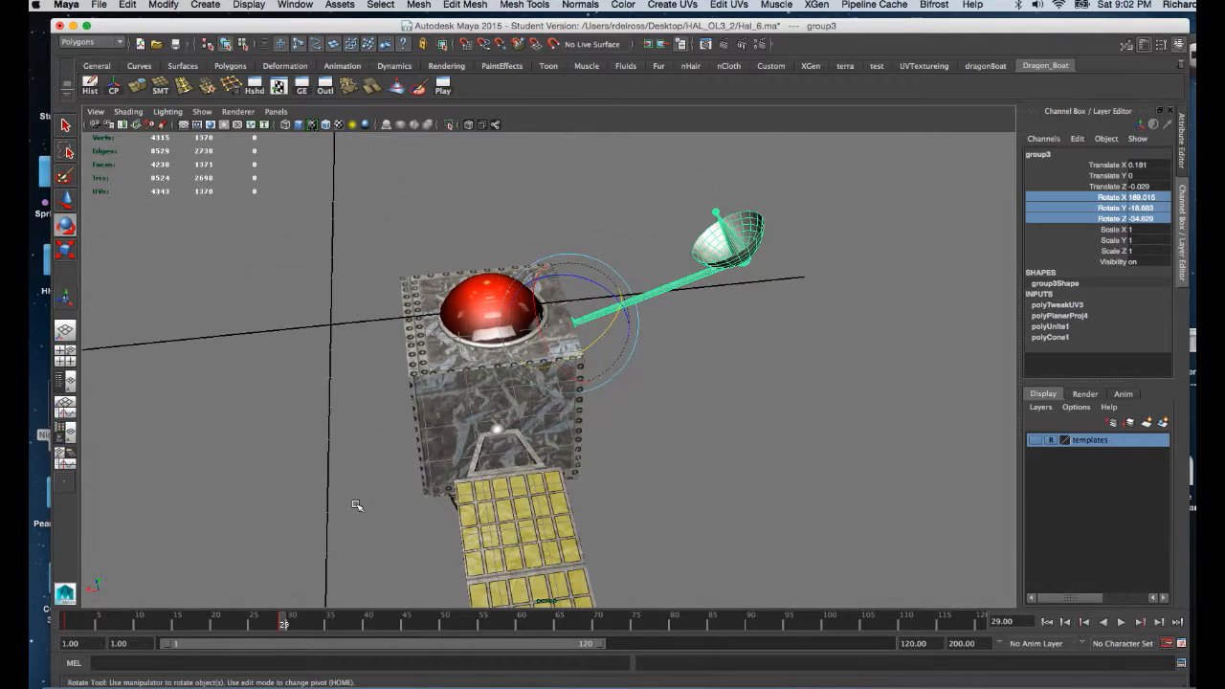
- Play back the dish arm's rotation animation and stop it at frame 38
key("alt+v")
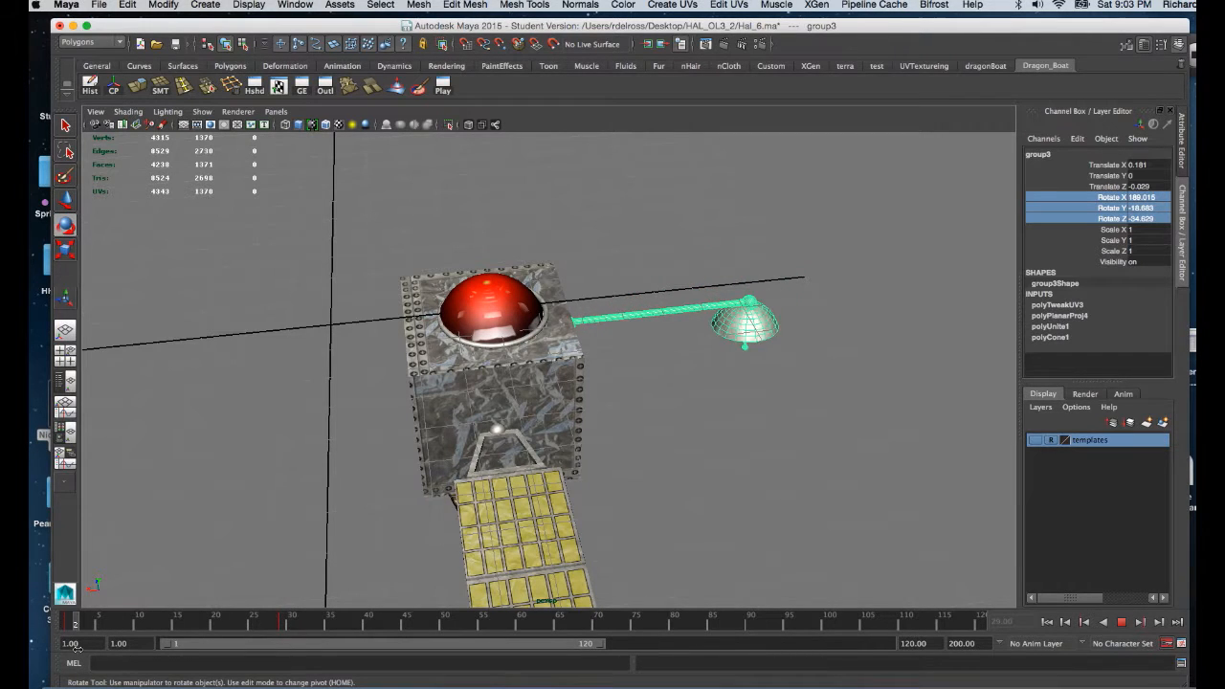
left_click(352, 624)
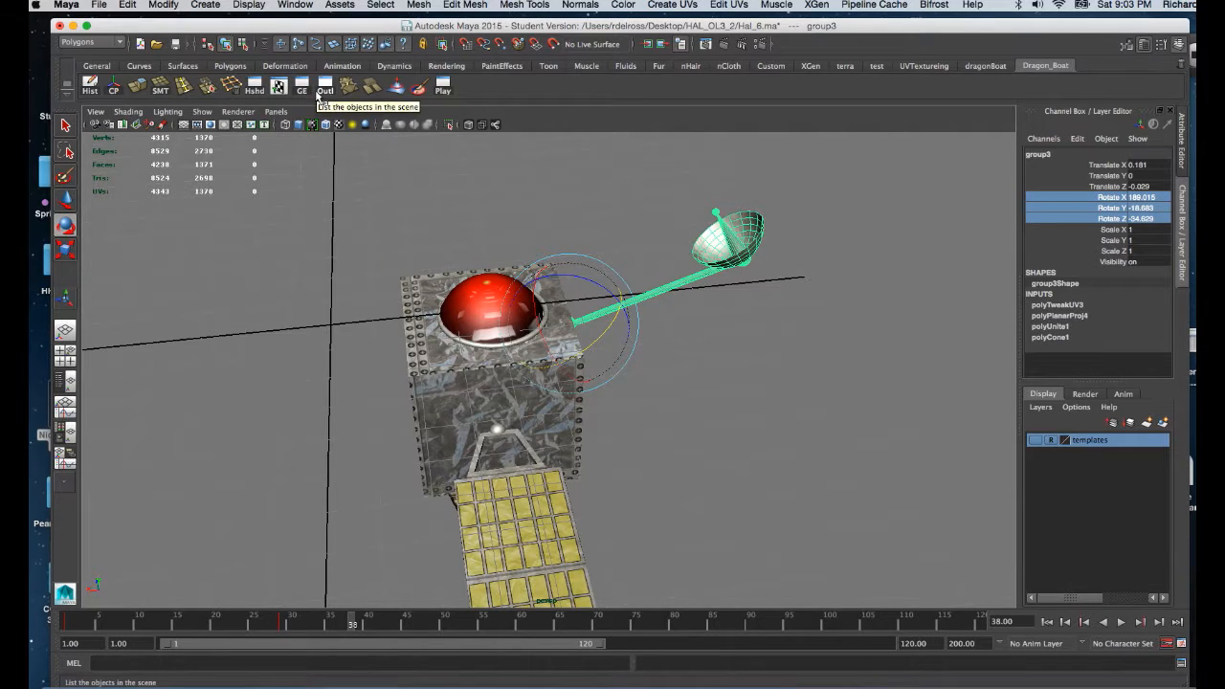
left_click(296, 6)
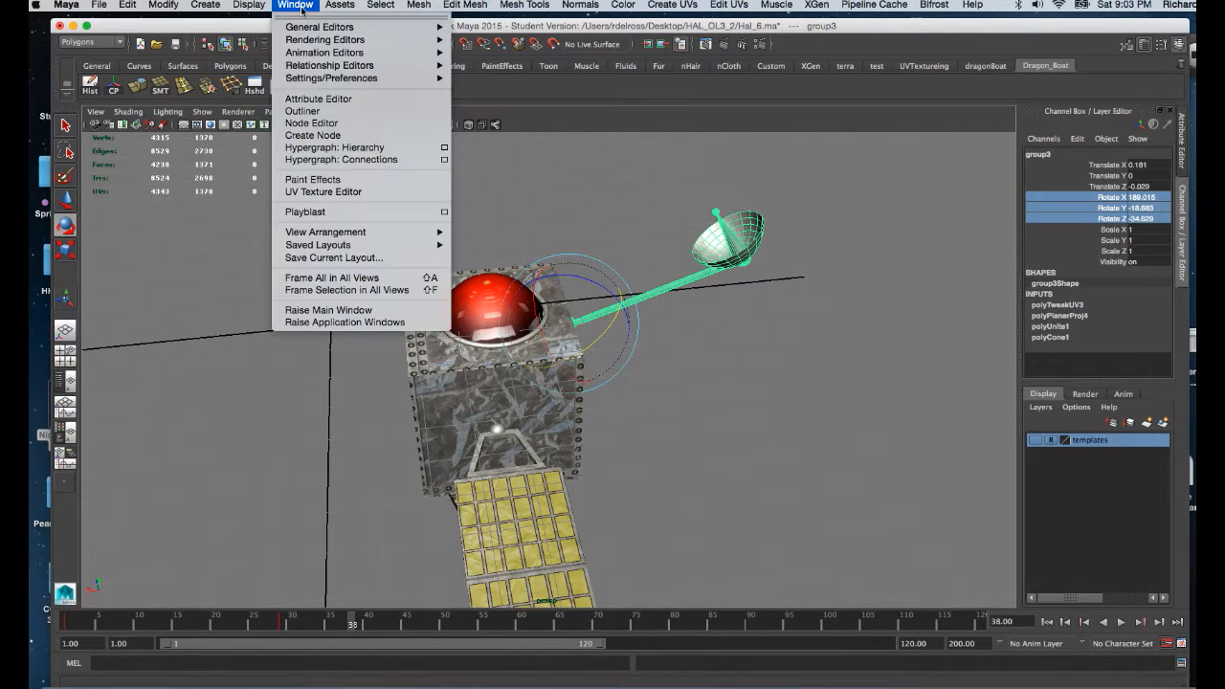
mouse_move(313, 54)
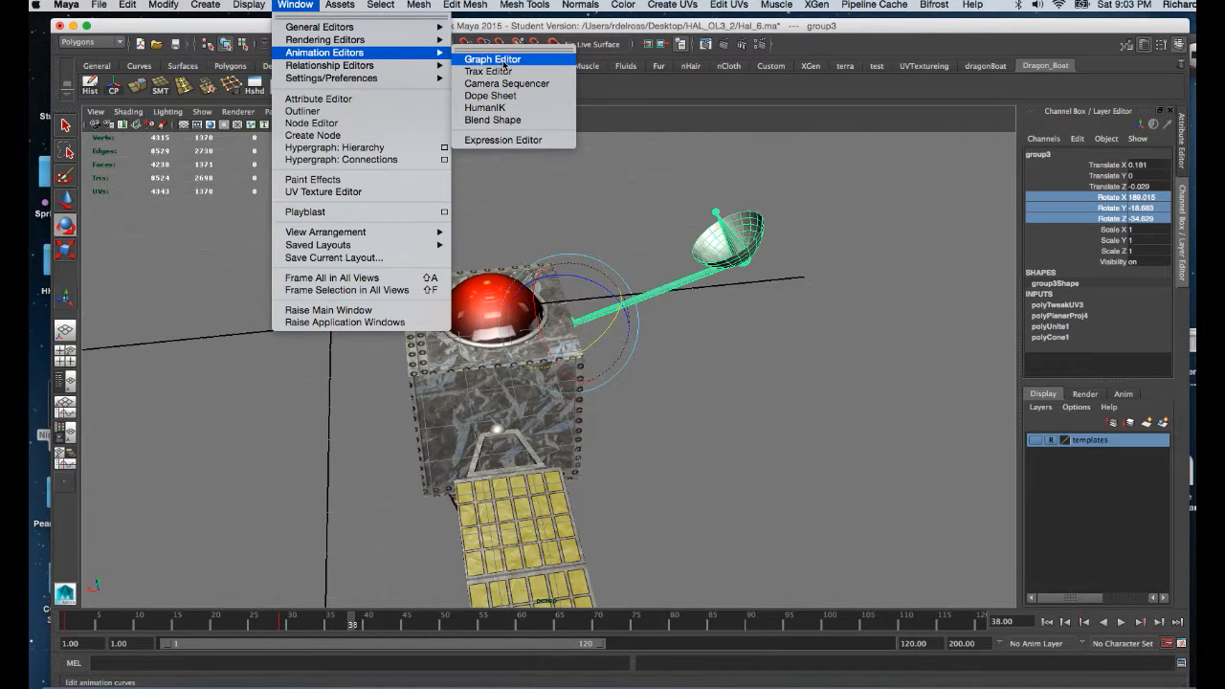
left_click(651, 222)
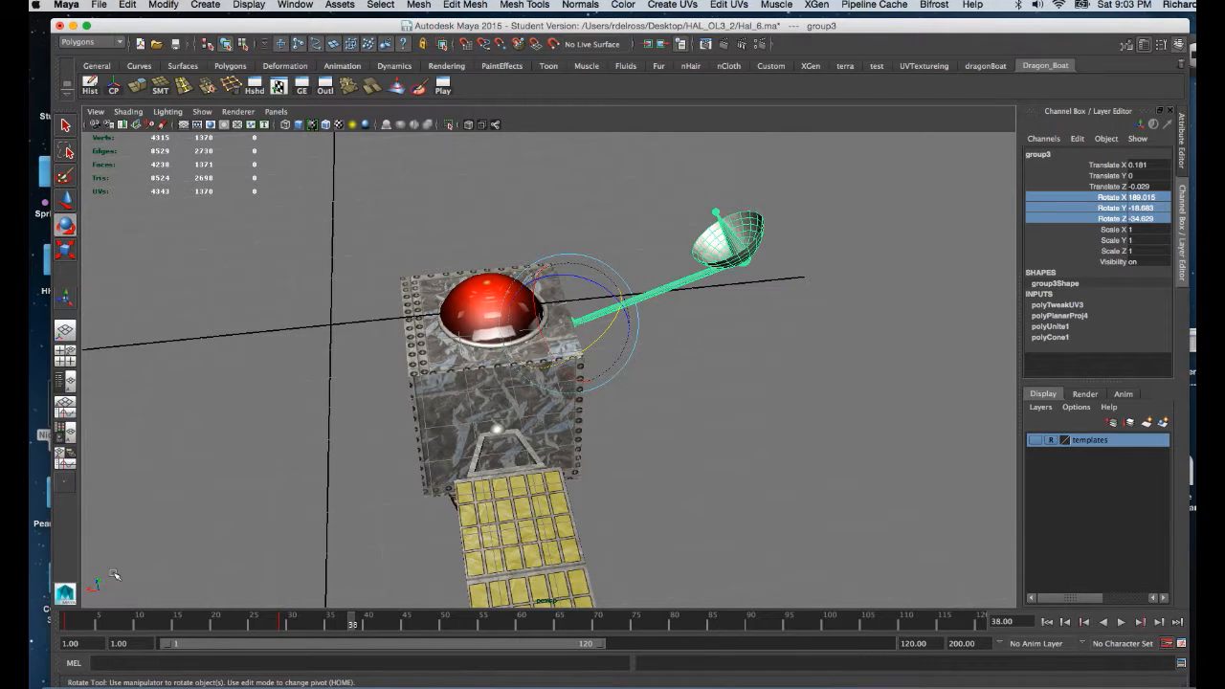
- Copy the dish arm's rotation key at frame 1 and paste it at frame 60
left_click_drag(85, 628, 37, 623)
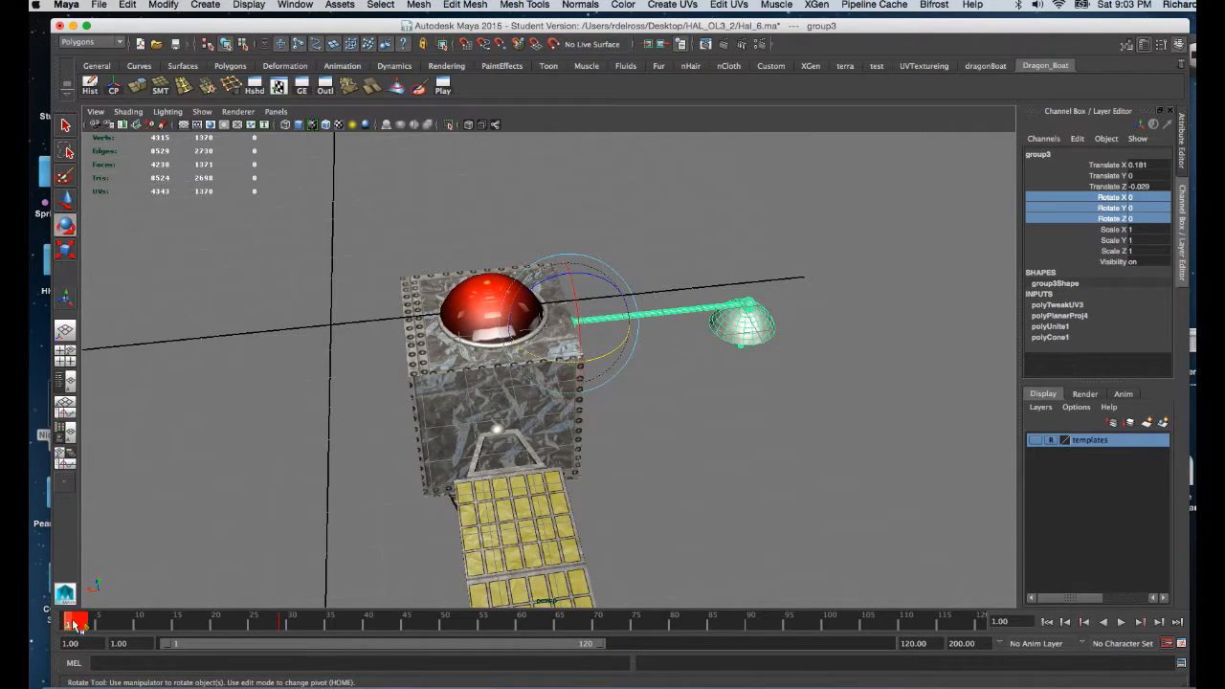
right_click(78, 624)
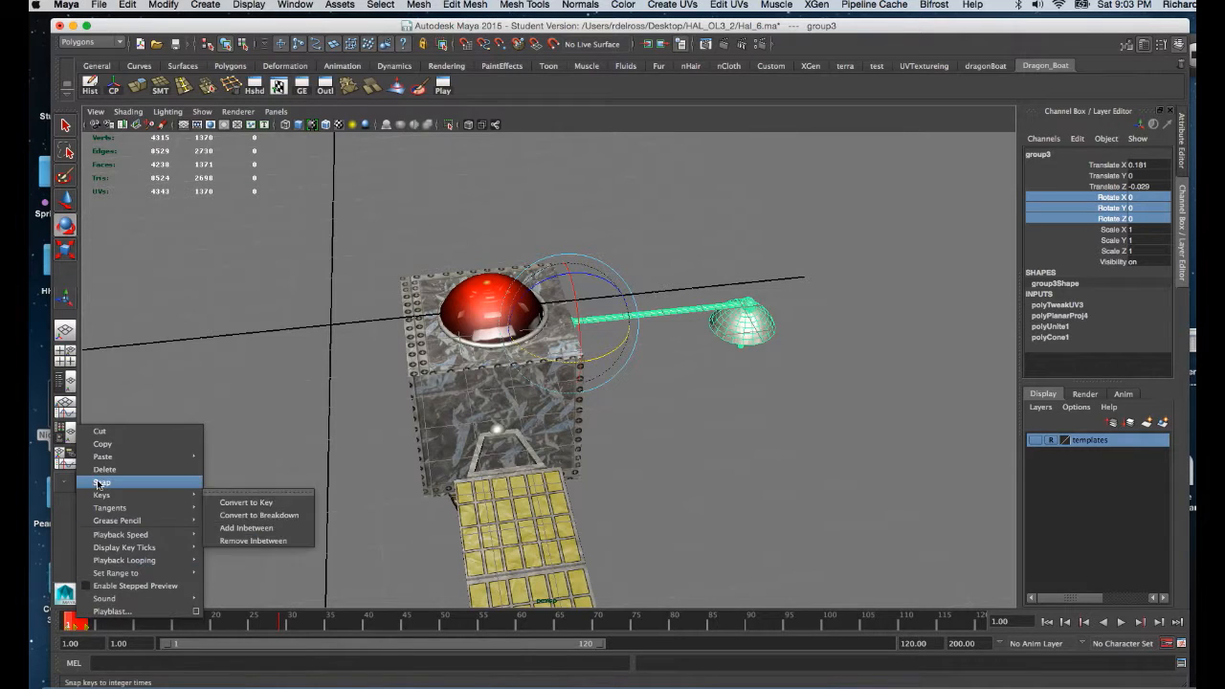
left_click(103, 448)
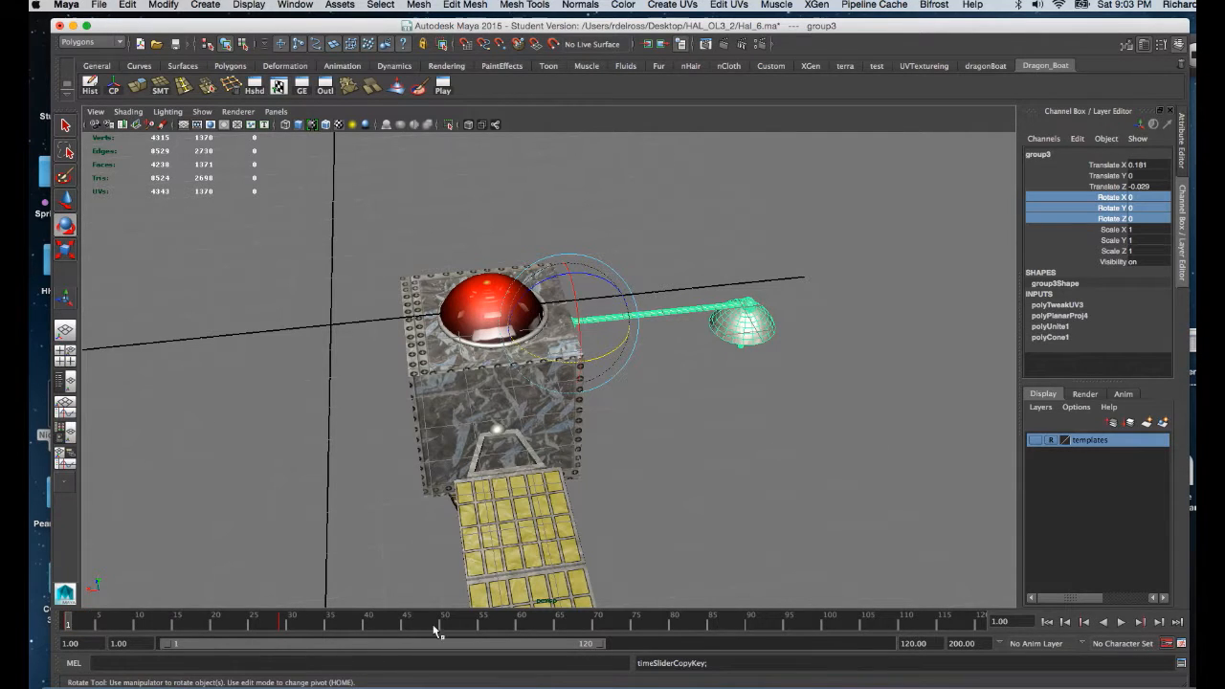
left_click(520, 624)
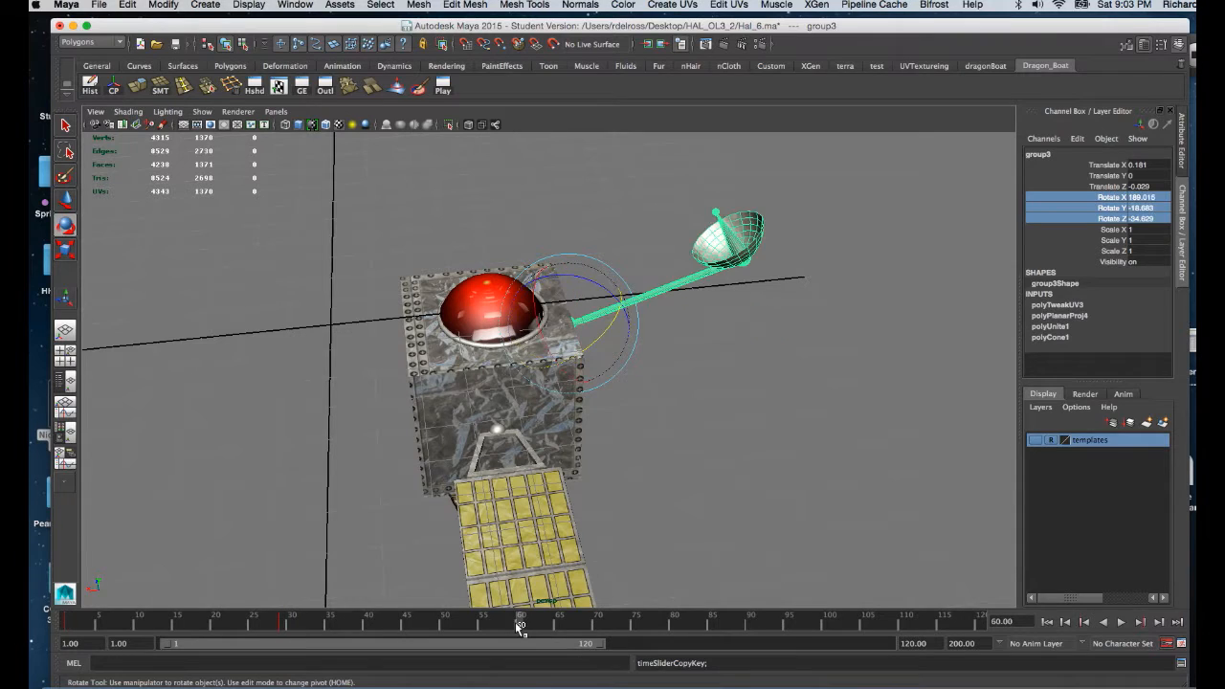
right_click(520, 624)
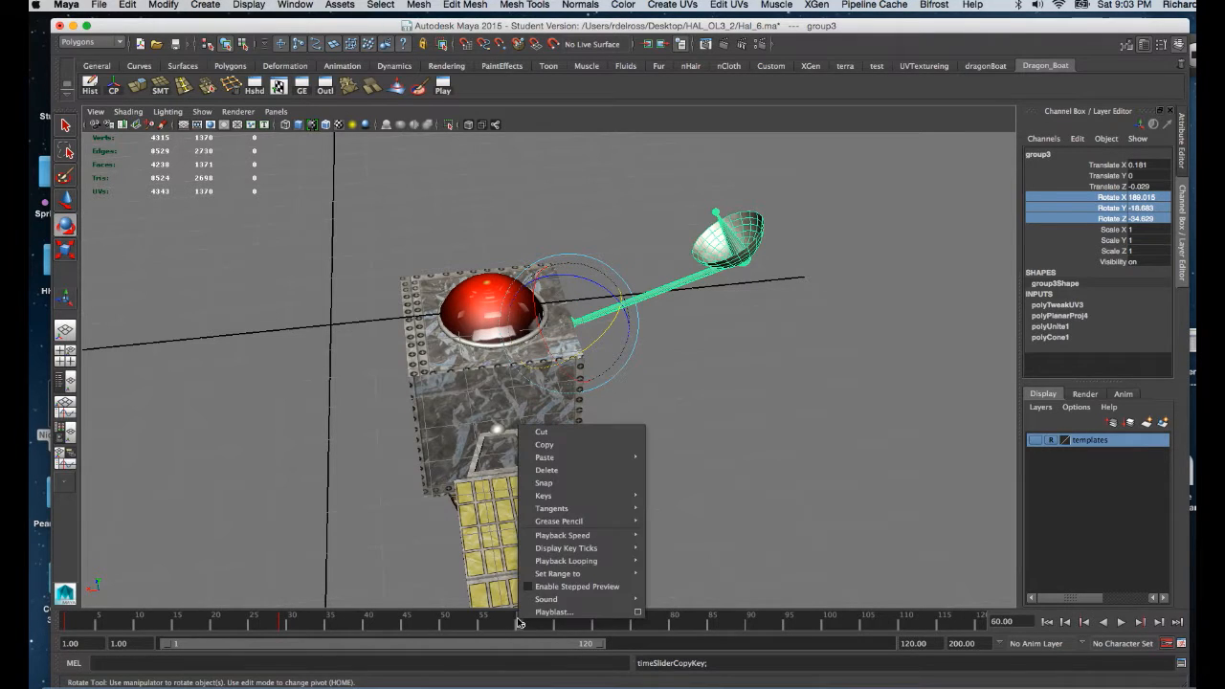
mouse_move(546, 457)
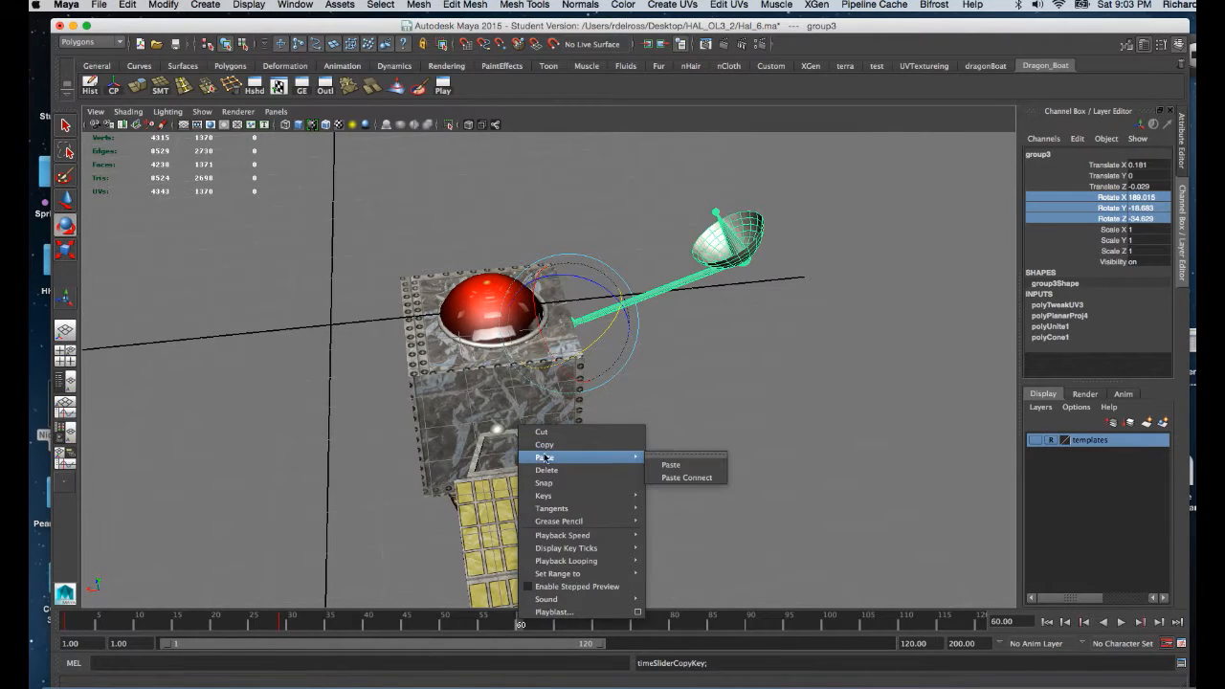
left_click(668, 464)
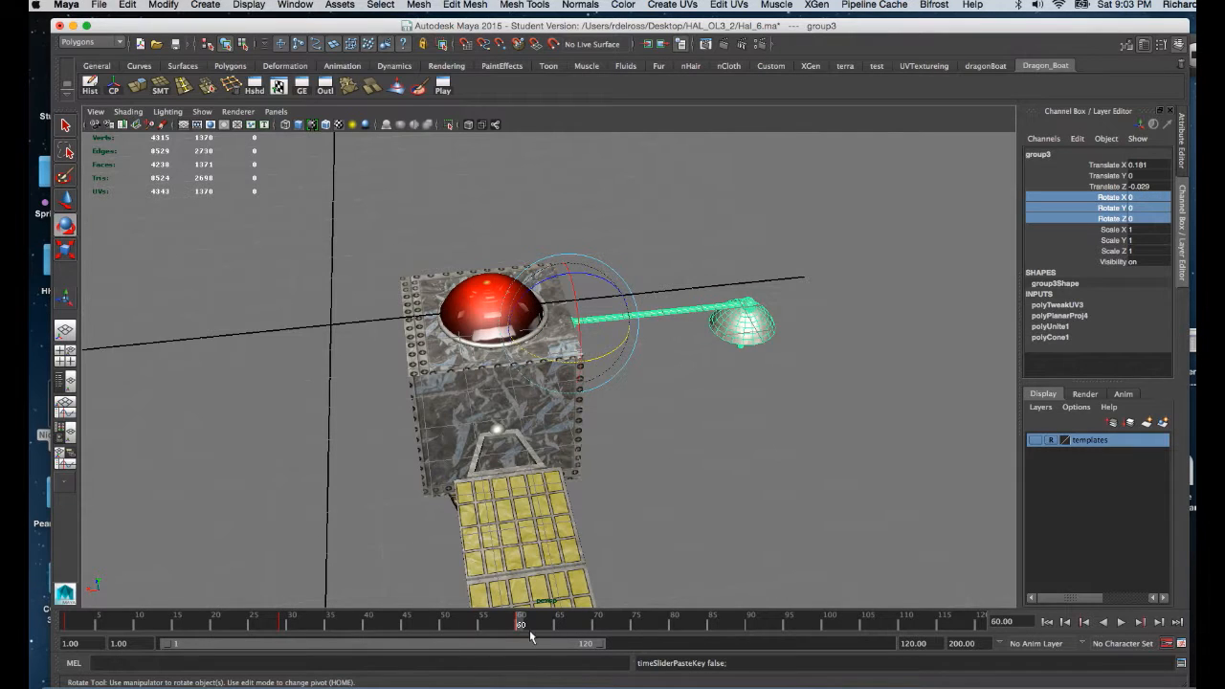
- Scrub through the dish arm's rotation, then play it from frame 1 with the arm selected and stop at frame 117
left_click_drag(552, 627, 452, 637)
left_click_drag(132, 624, 548, 655)
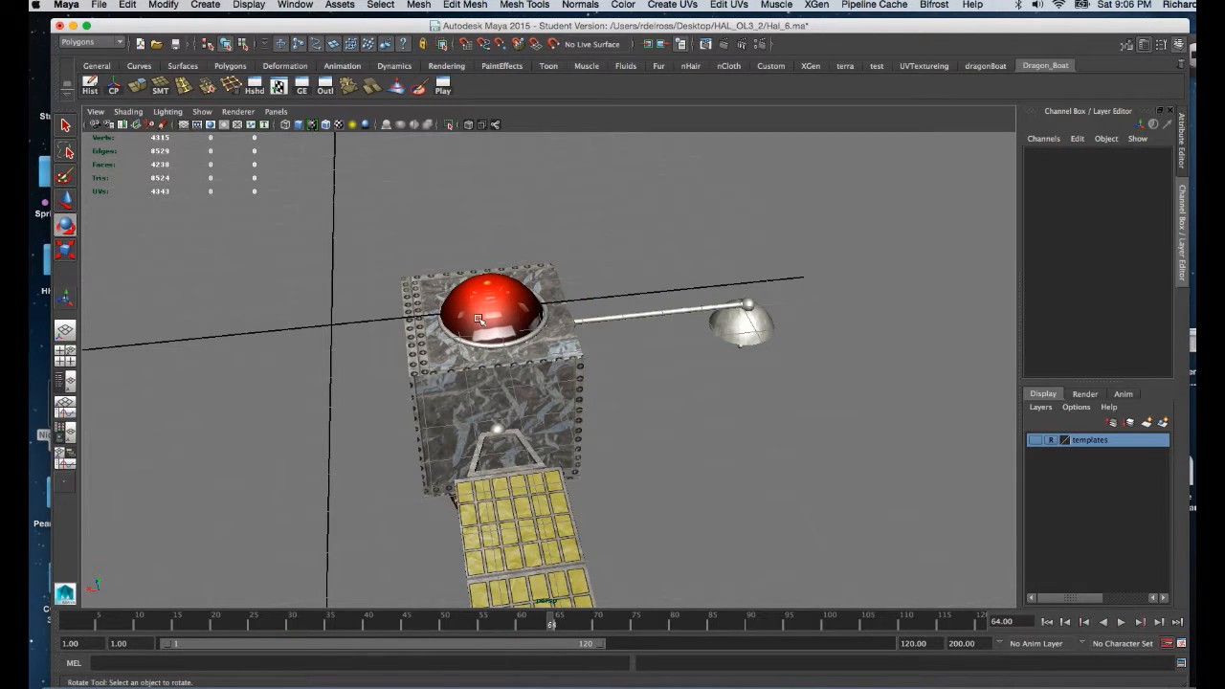
left_click_drag(452, 540, 469, 582, "alt")
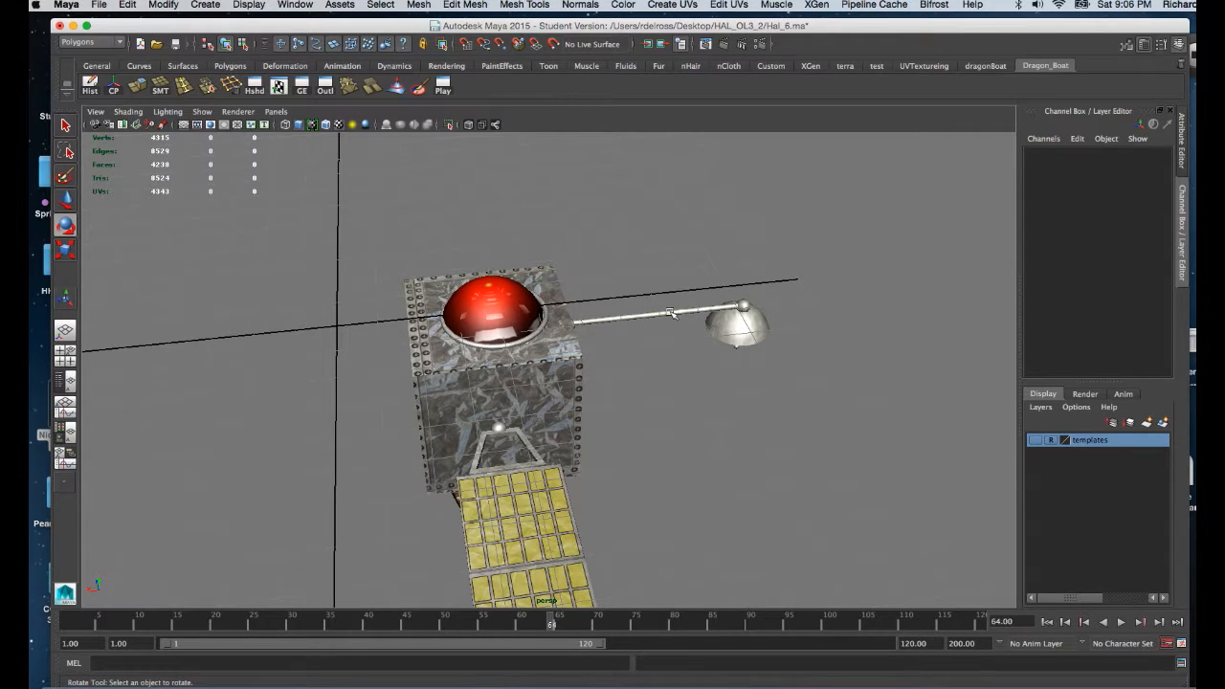
left_click(671, 313)
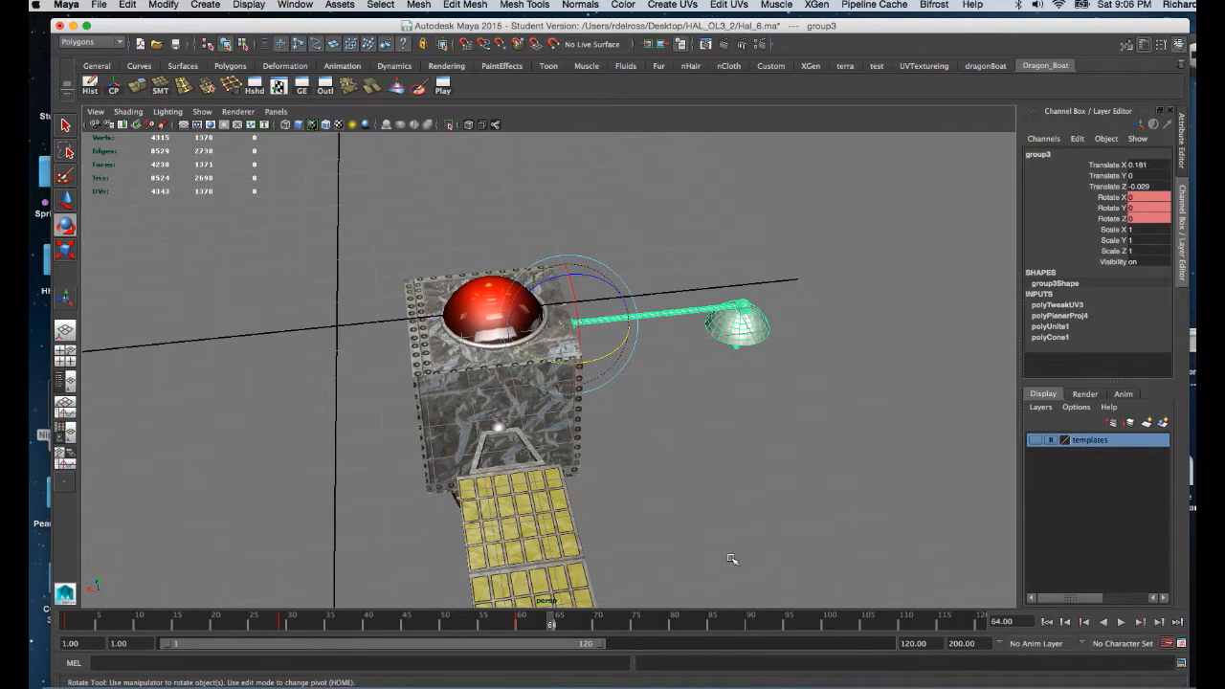
left_click(1047, 622)
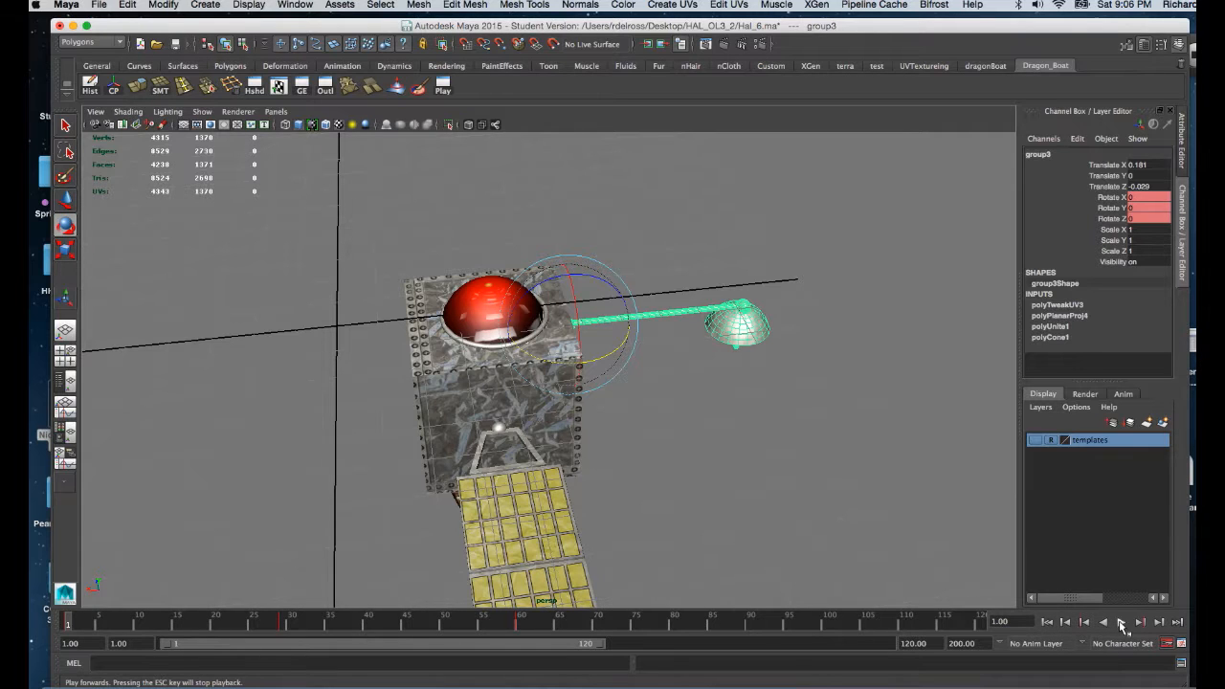
left_click(1121, 622)
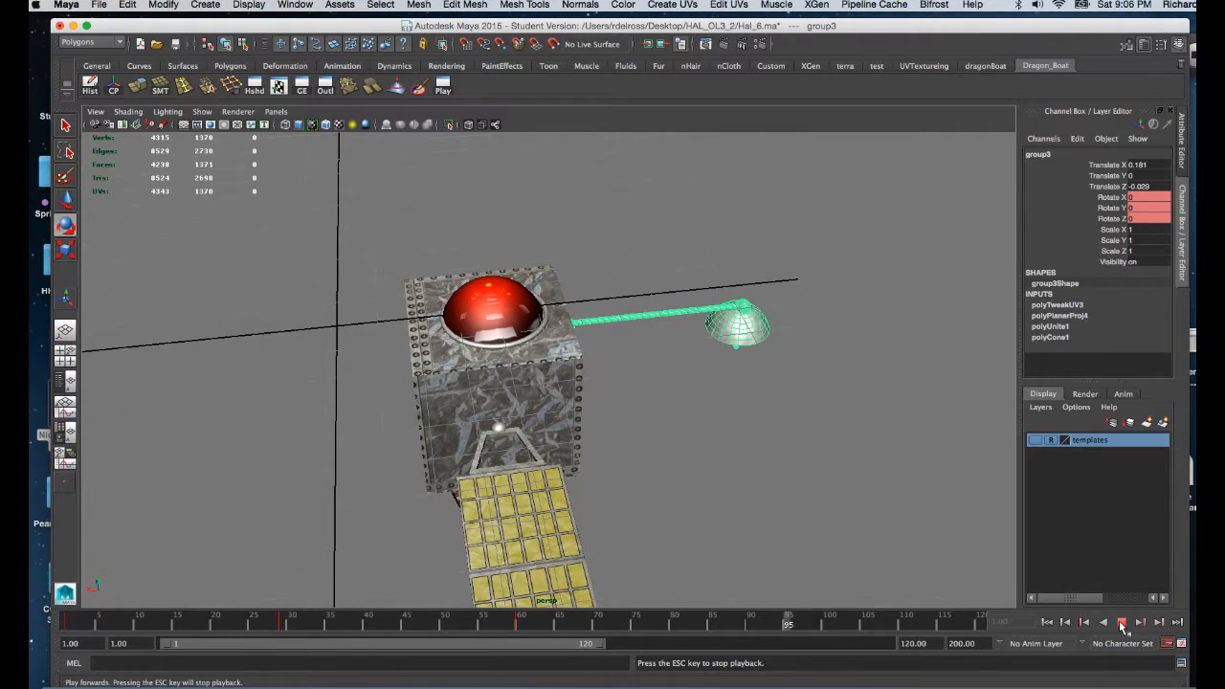
left_click(1121, 622)
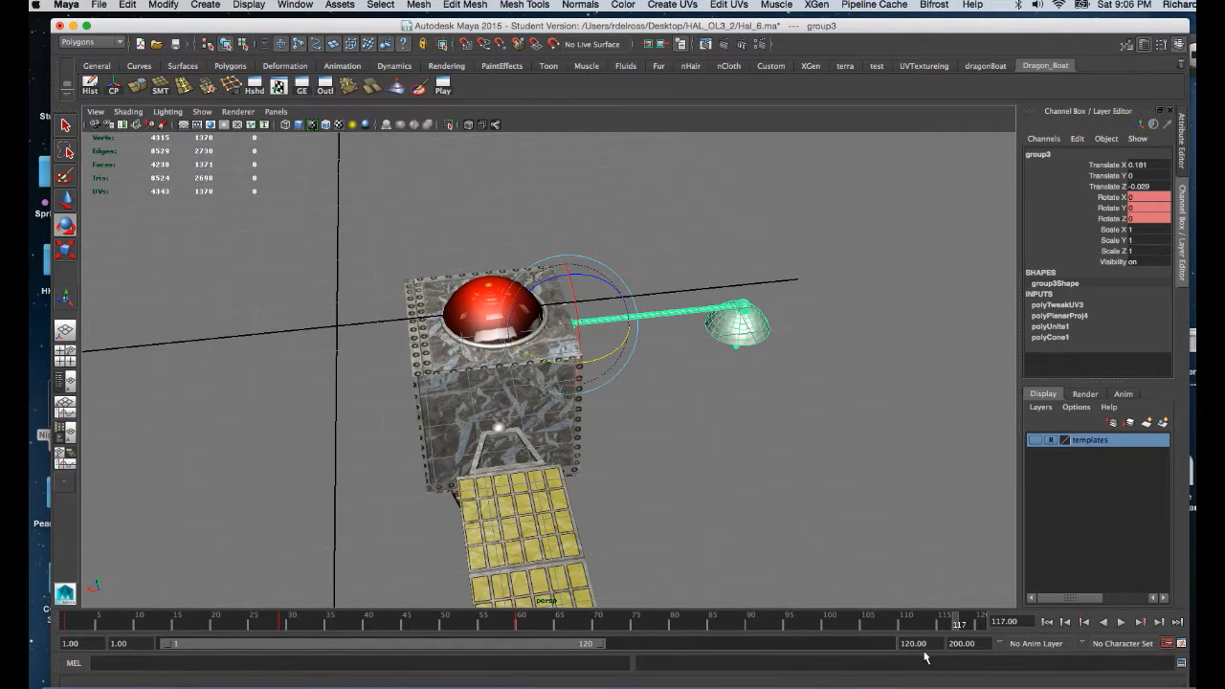
- Extend the playback range to end at frame 400
left_click_drag(943, 643, 885, 643)
type("400")
key("Return")
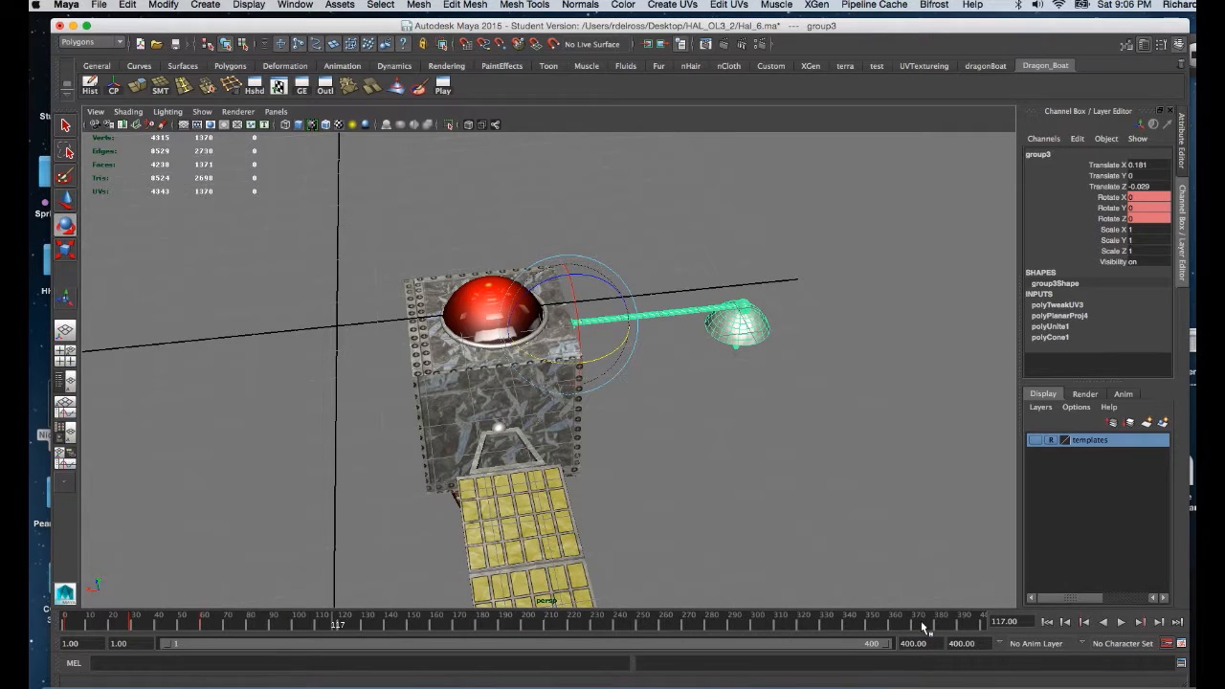
- Open the dish arm's rotation curves in the Graph Editor, frame them all and select all their keys
left_click(302, 88)
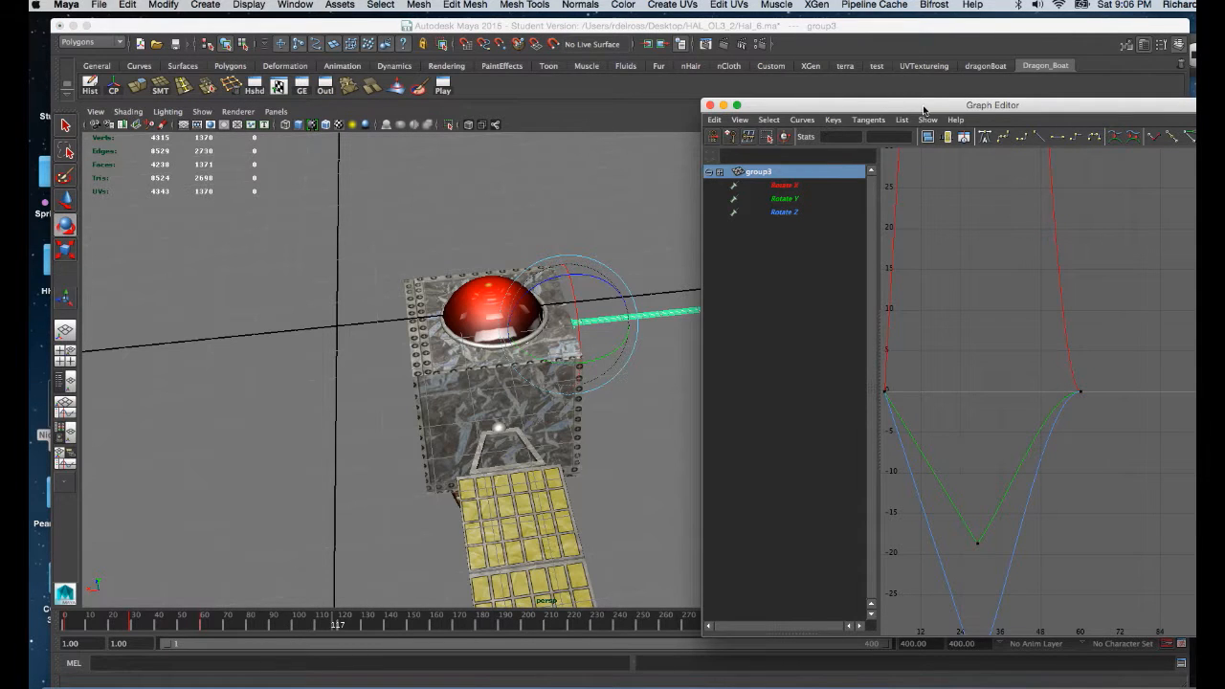
left_click_drag(923, 113, 686, 75)
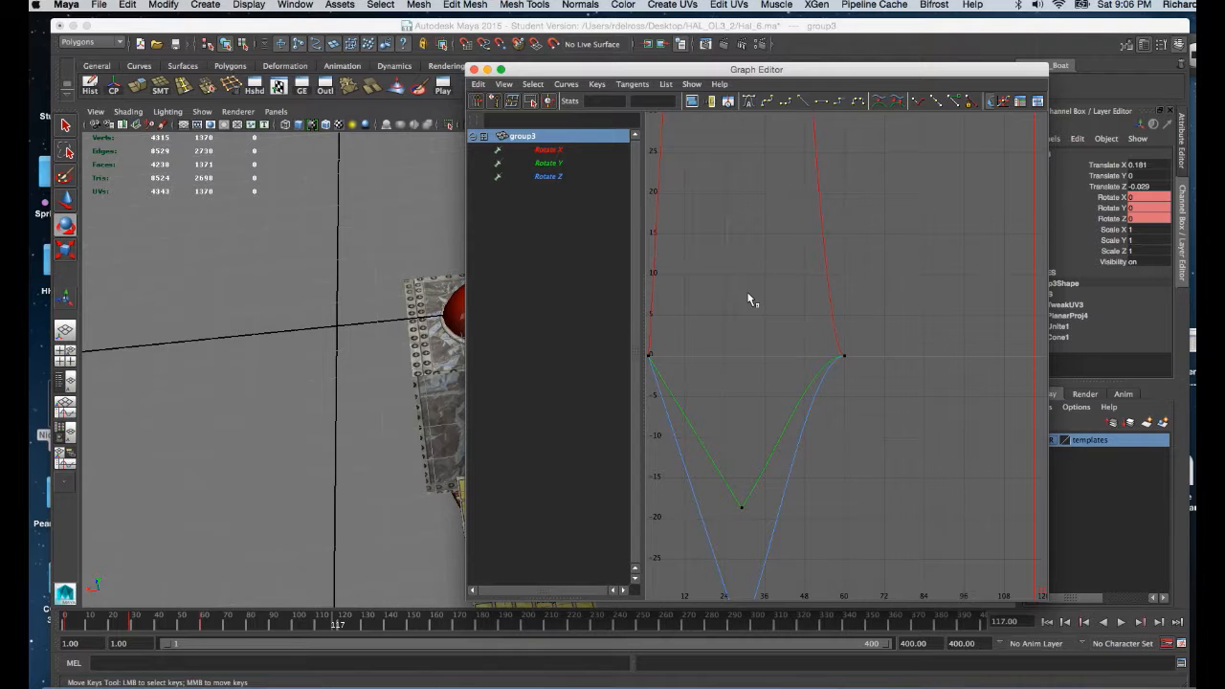
key("a")
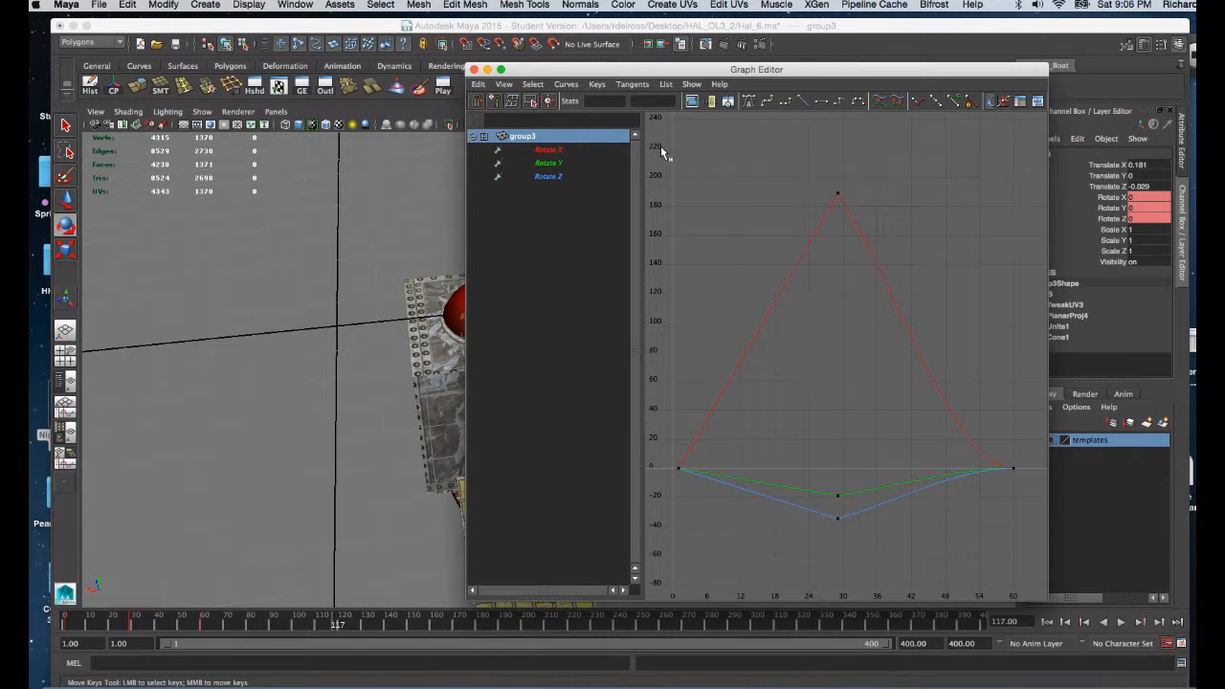
left_click_drag(700, 307, 773, 478)
left_click_drag(990, 543, 1026, 531)
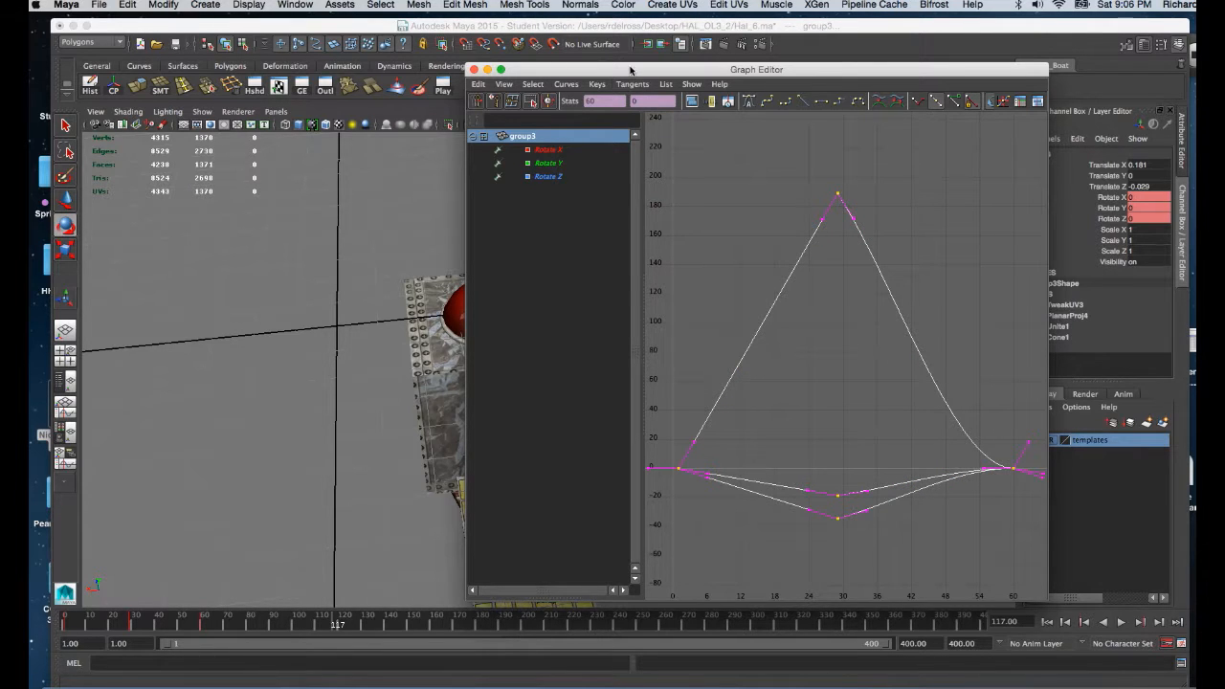
- Set the selected rotation curves' Post Infinity to Cycle and put the Graph Editor away
left_click_drag(631, 70, 639, 76)
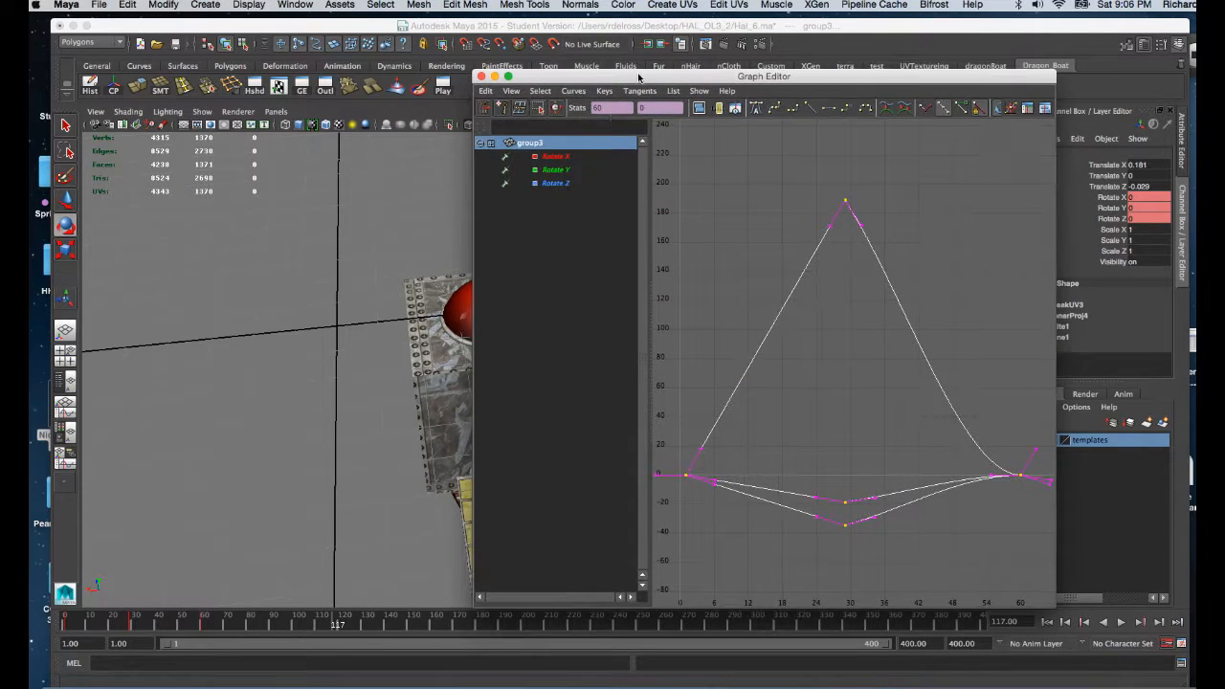
left_click(573, 91)
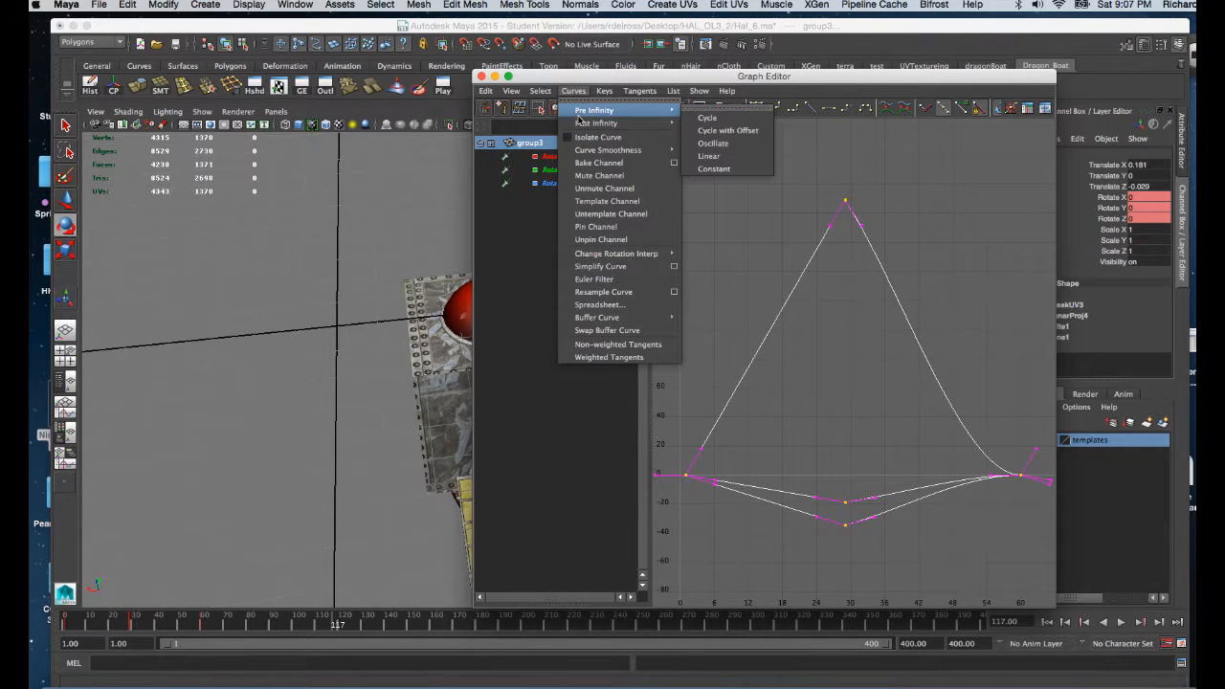
mouse_move(580, 122)
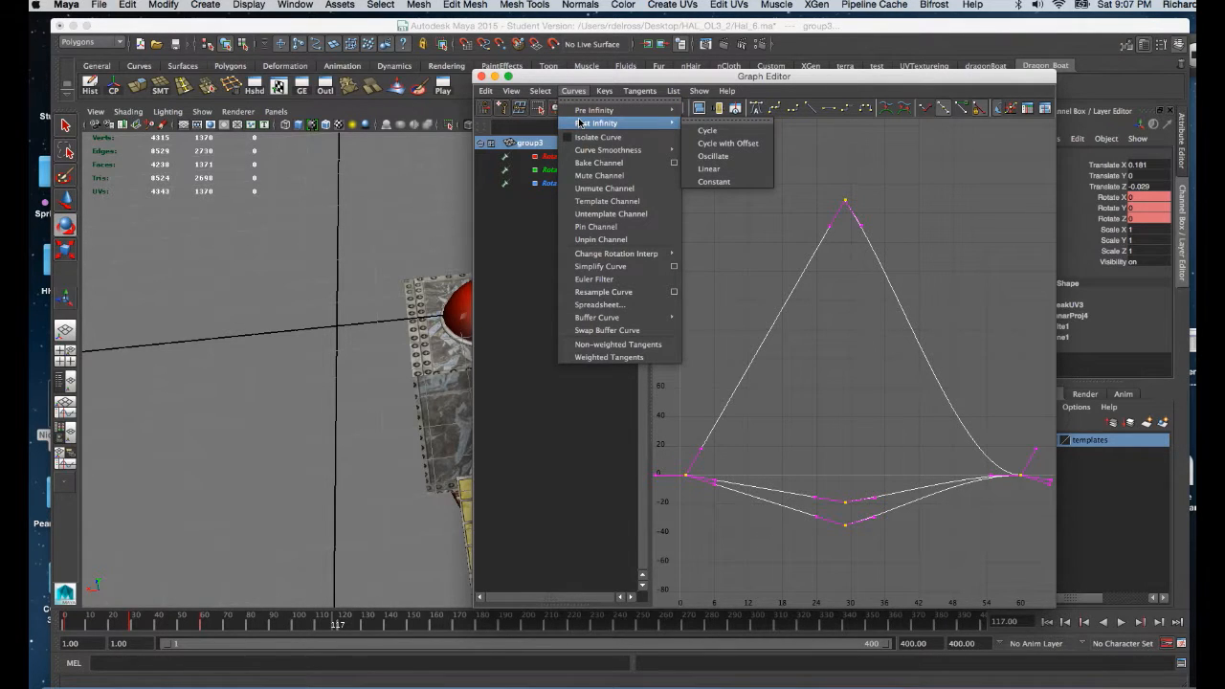
left_click(706, 130)
left_click_drag(544, 78, 562, 71)
left_click(498, 70)
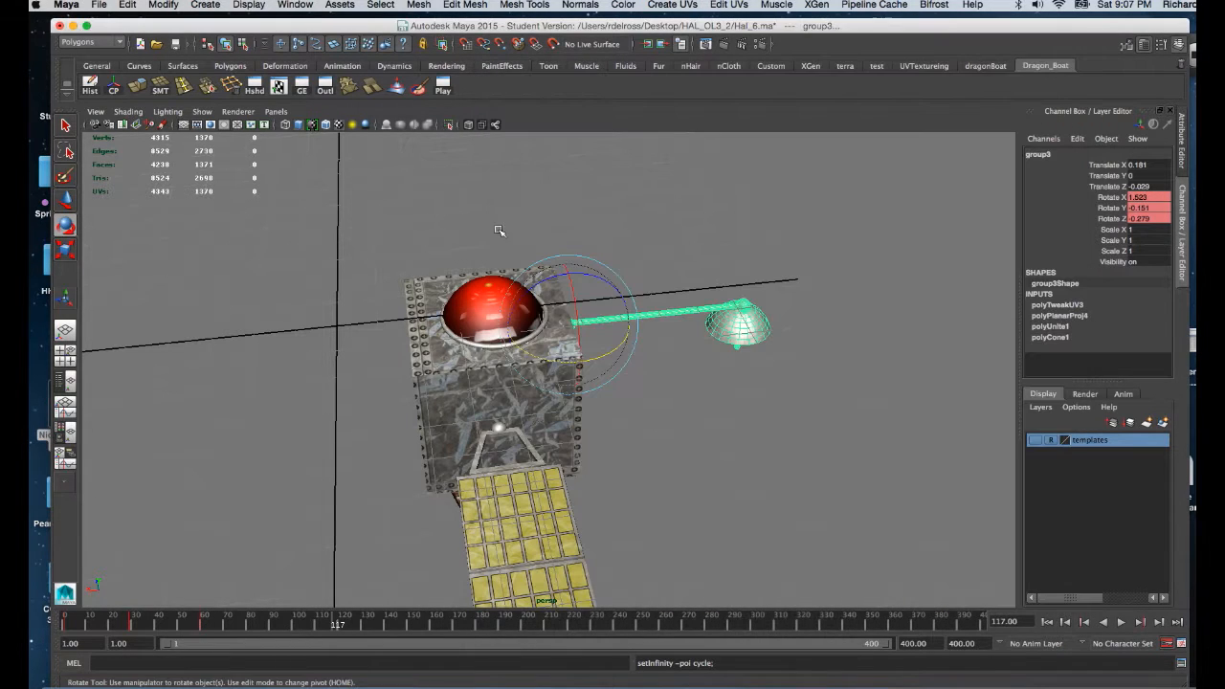
- Play back the cycling dish arm animation, stop it, and return to the key at frame 1
left_click(1121, 622)
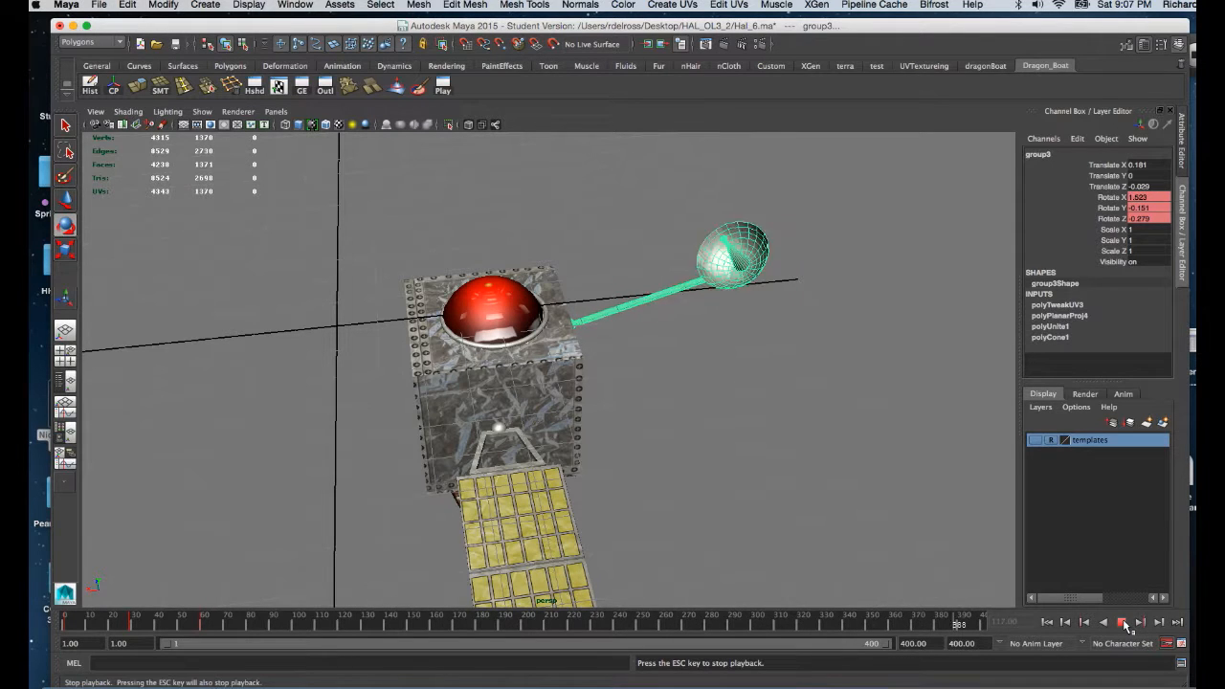
left_click(1122, 622)
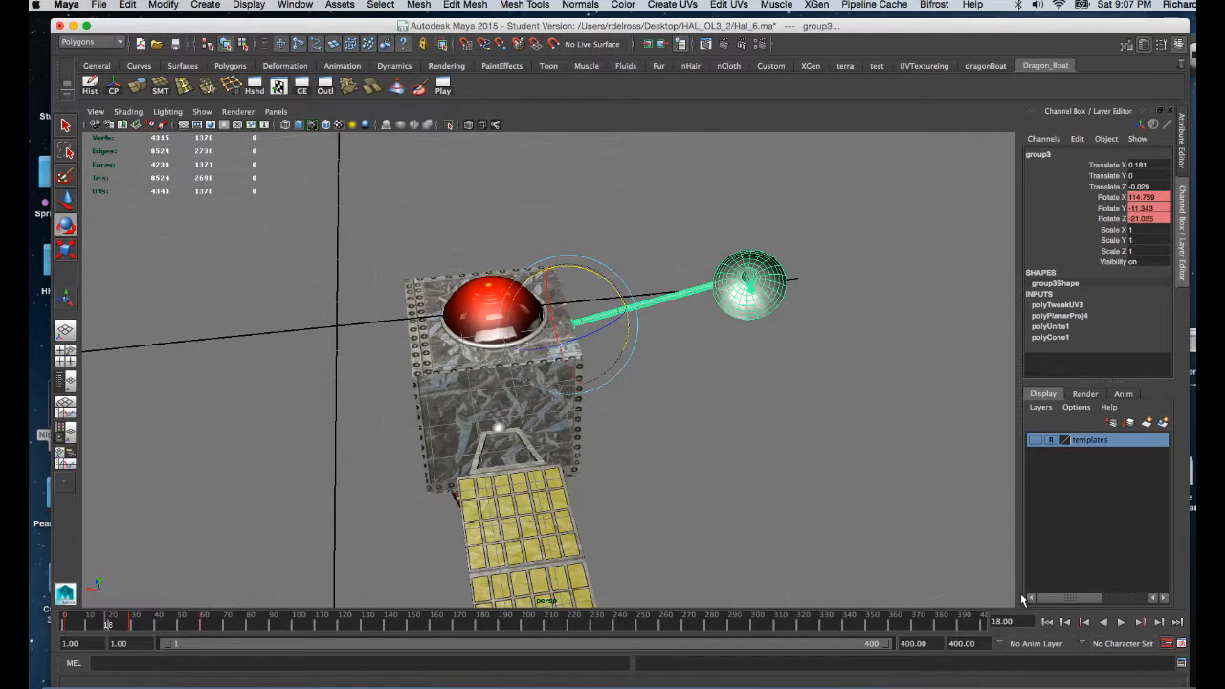
left_click(1087, 623)
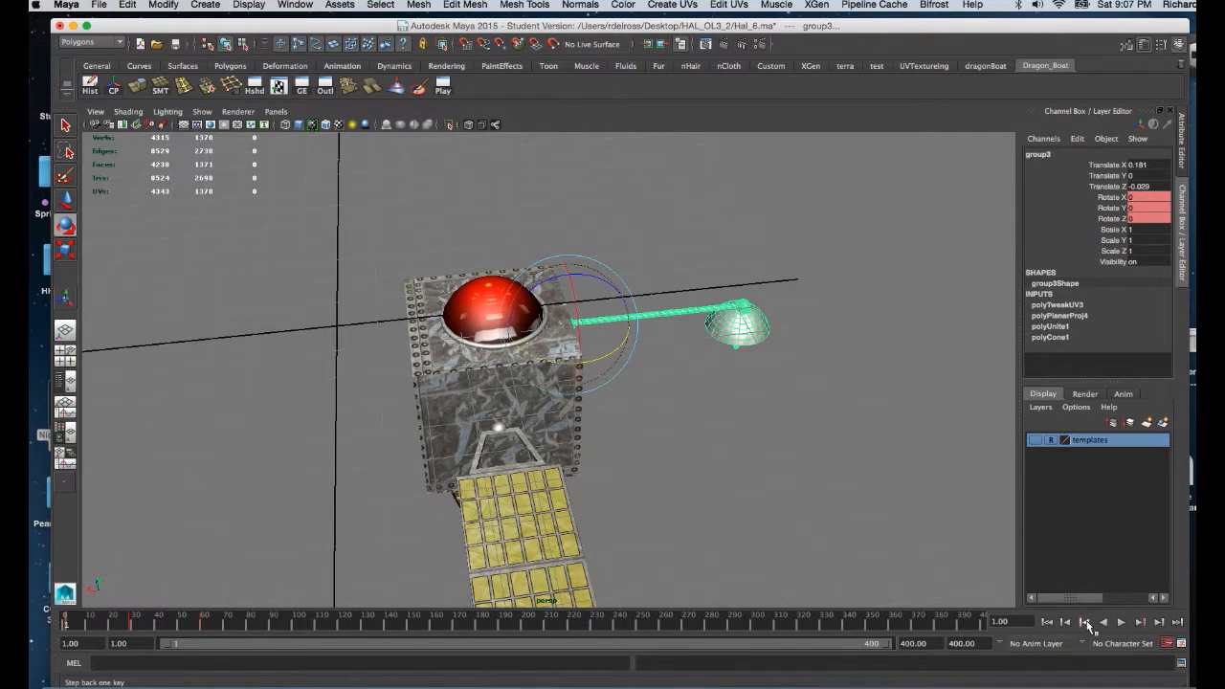
- At the frame 29 key, re-pose and key the dish arm's rotation at about 178° in X, 17° in Y and -3° in Z
left_click(1141, 623)
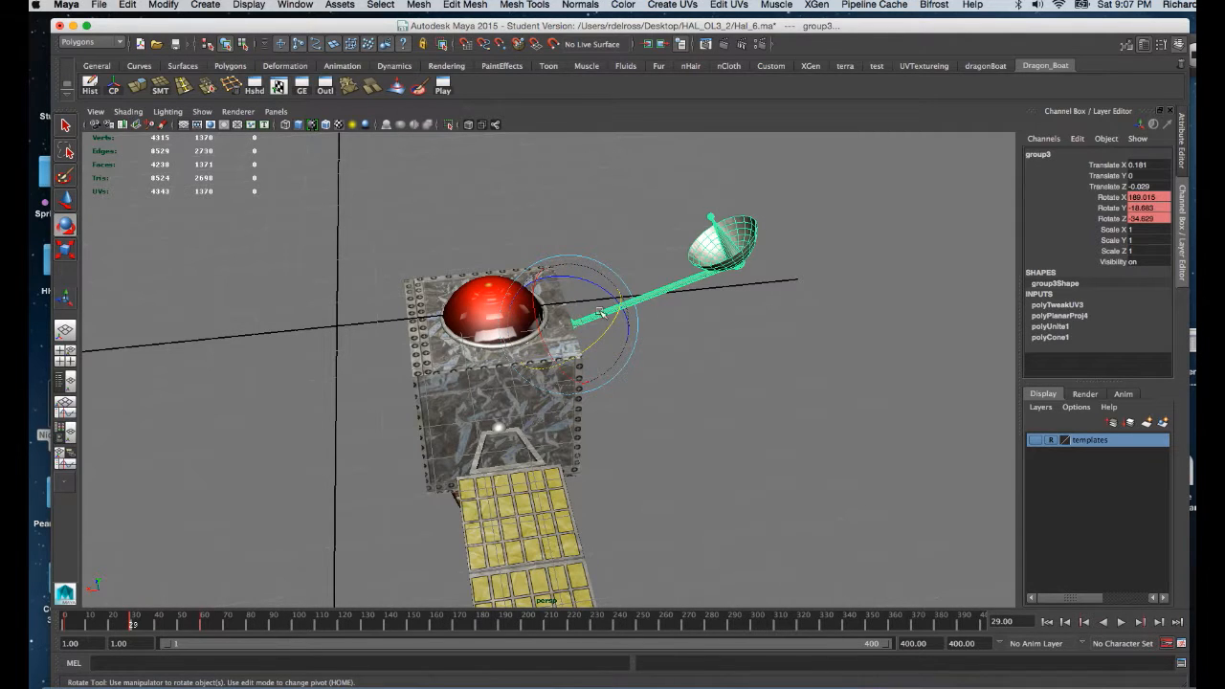
left_click_drag(626, 315, 626, 309)
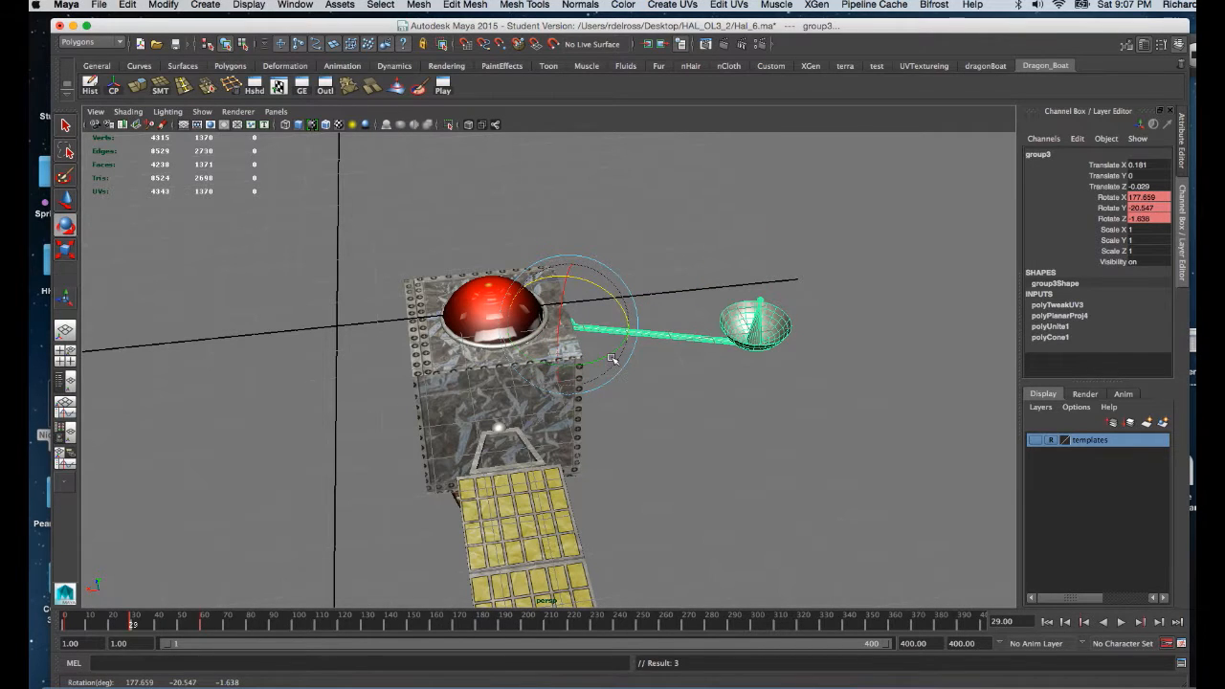
left_click_drag(609, 357, 630, 321)
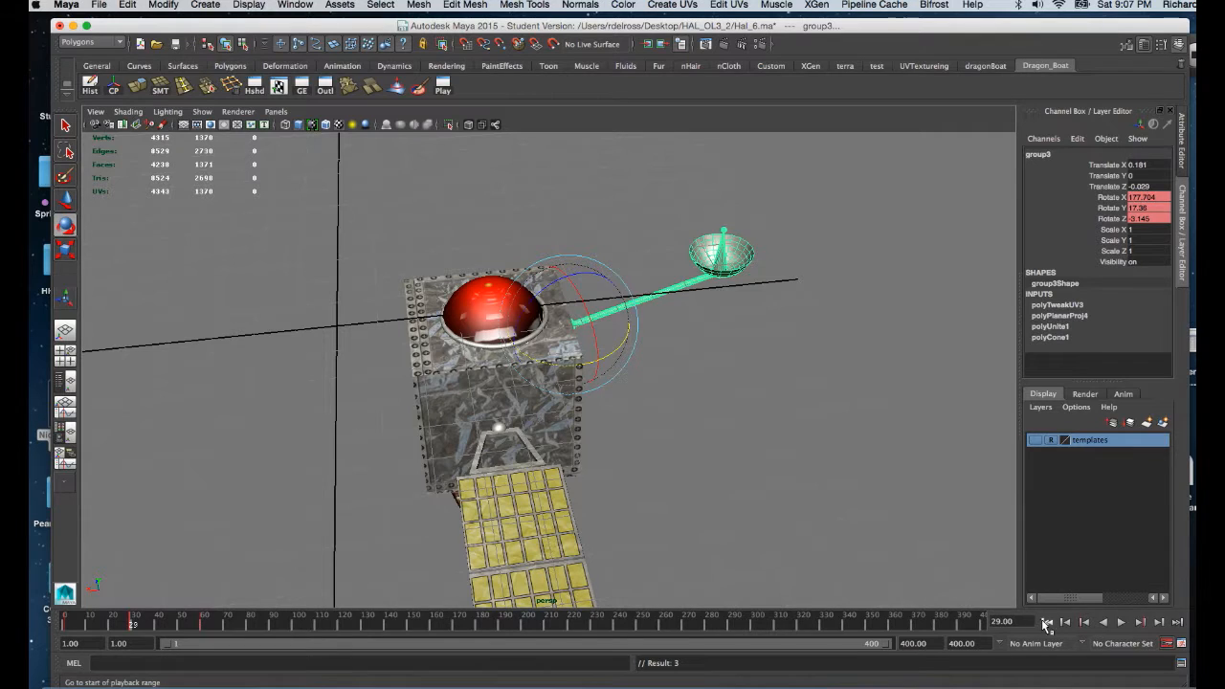
- Play the revised dish arm animation from frame 1 and stop it at frame 163
left_click(1046, 622)
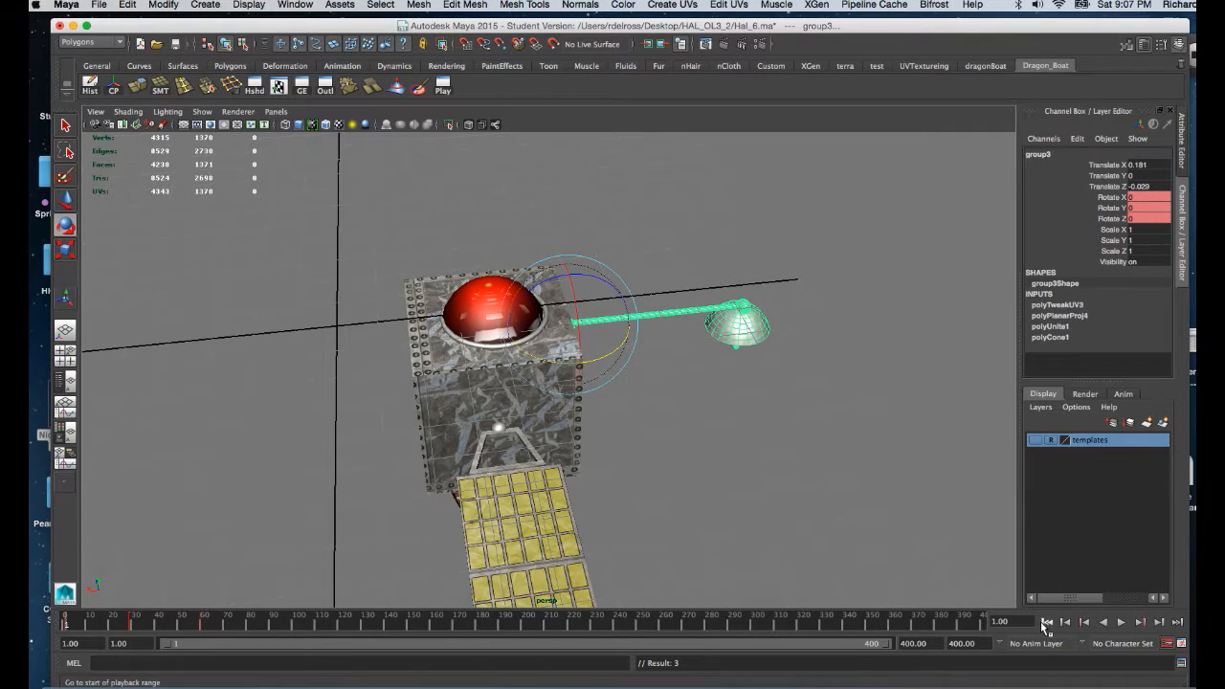
left_click(1122, 622)
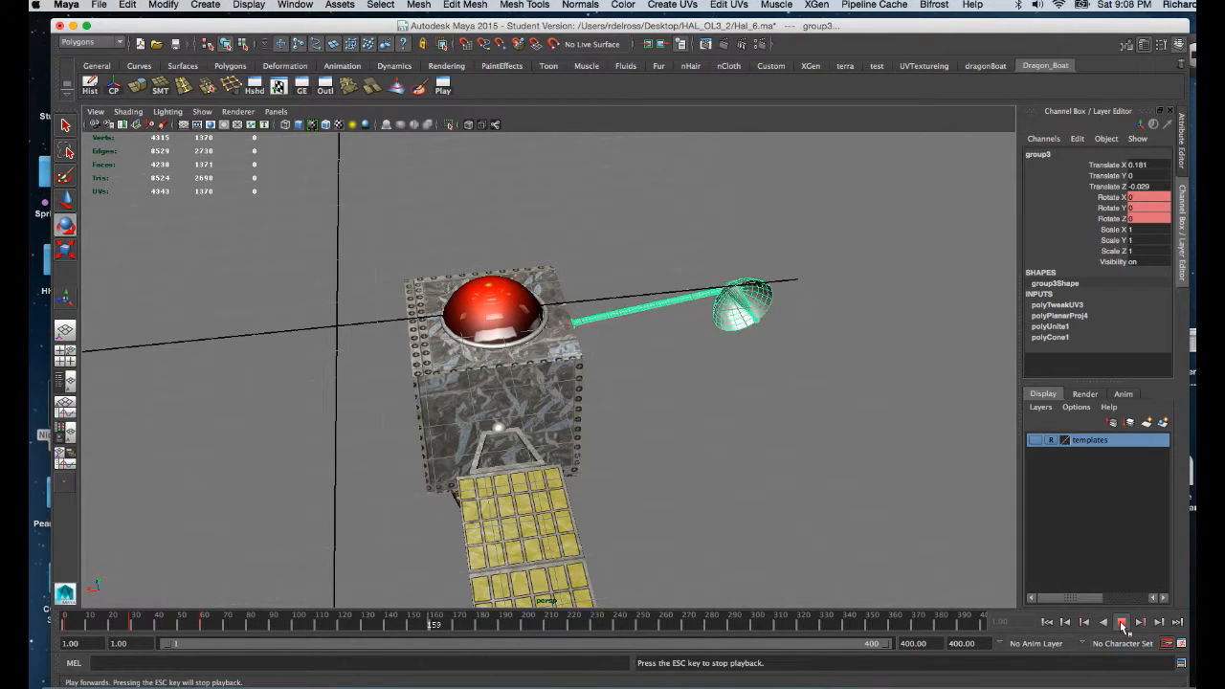
left_click(1122, 622)
- Select the solar panel's inner section with its bracket and its outer section, and group them together
left_click_drag(650, 489, 560, 486, "alt")
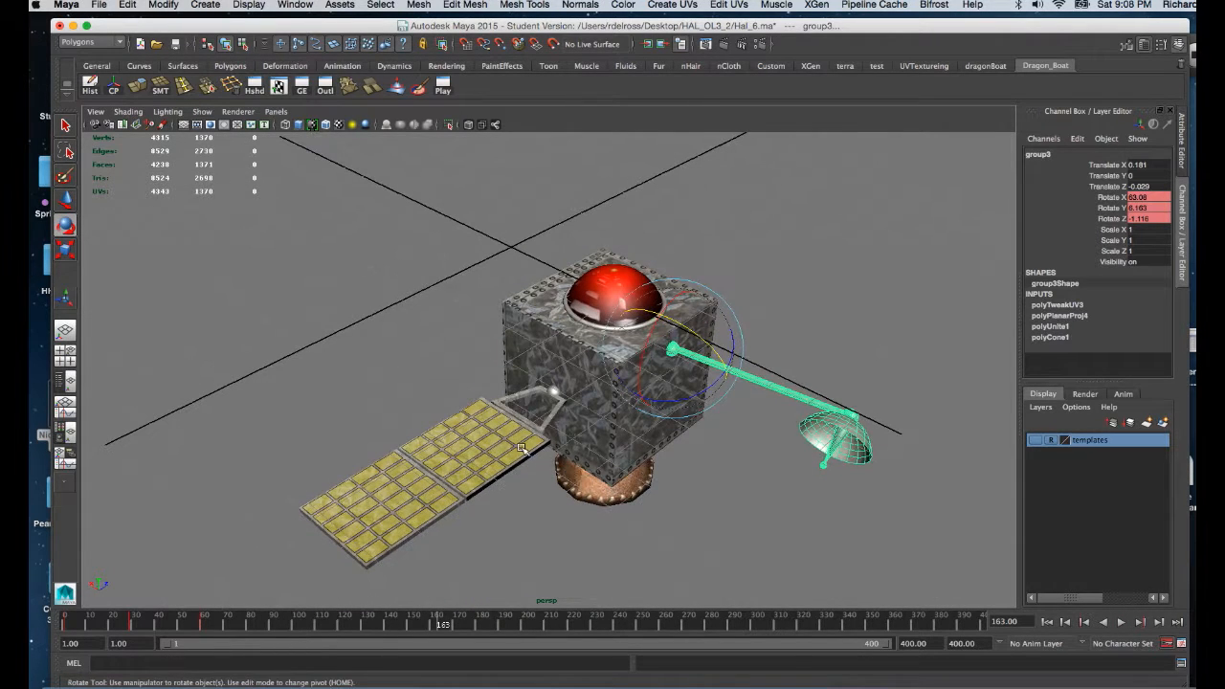
left_click(511, 435)
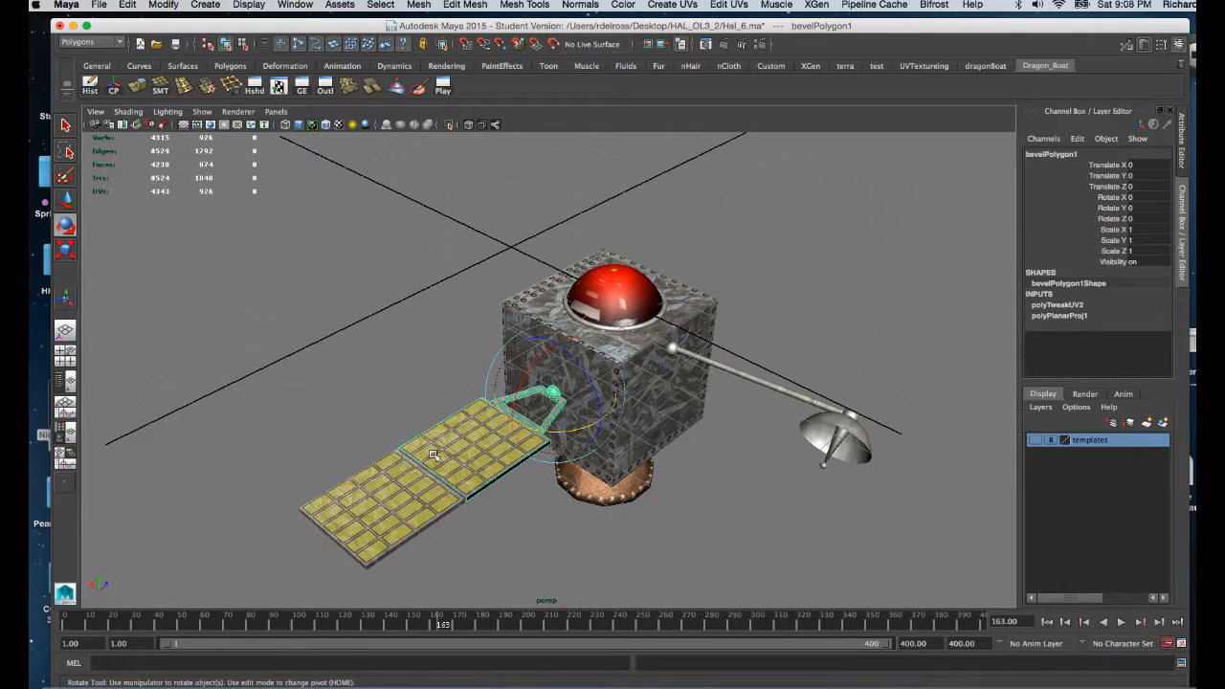
key("Up")
left_click_drag(436, 462, 449, 489, "alt")
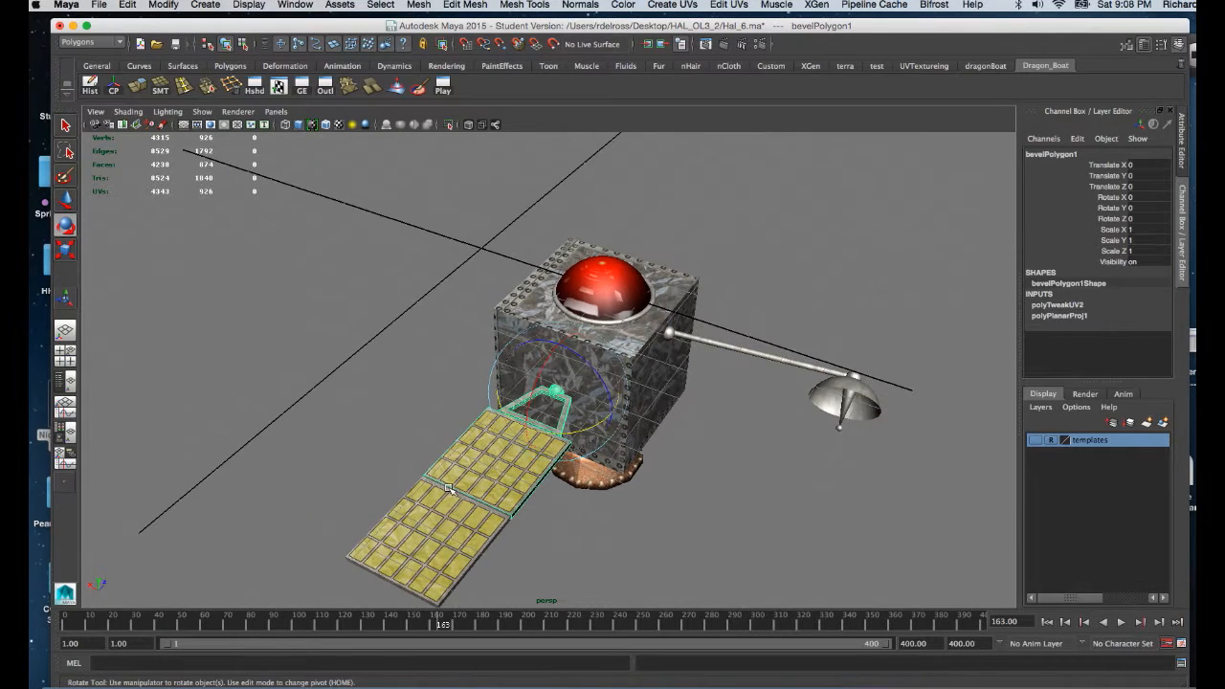
left_click(437, 519)
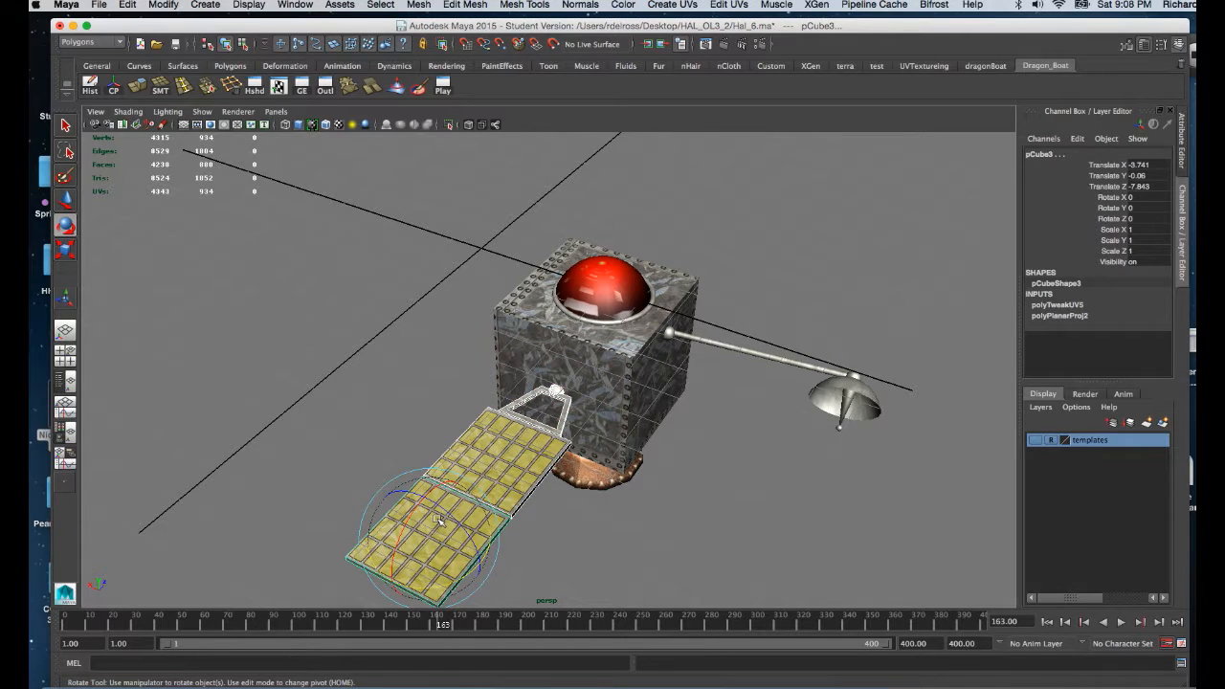
key("ctrl+g")
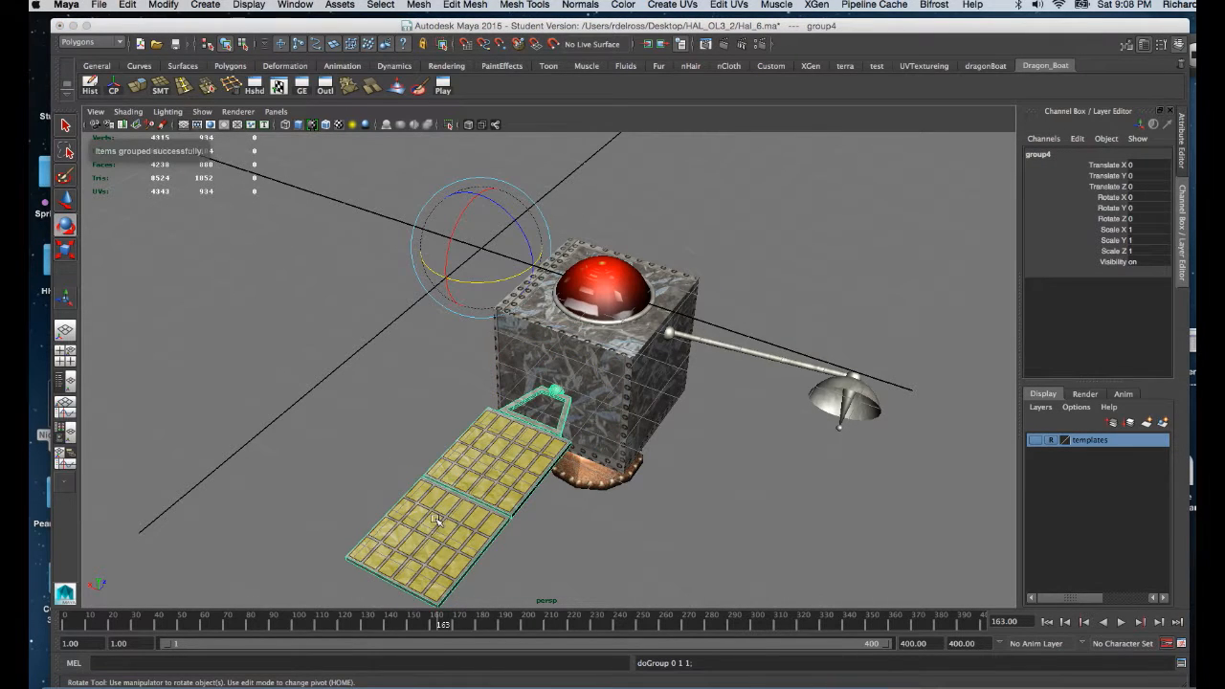
- Center the solar panel group's pivot, and in the side view move it onto the bracket's ball joint at the satellite body
left_click(114, 88)
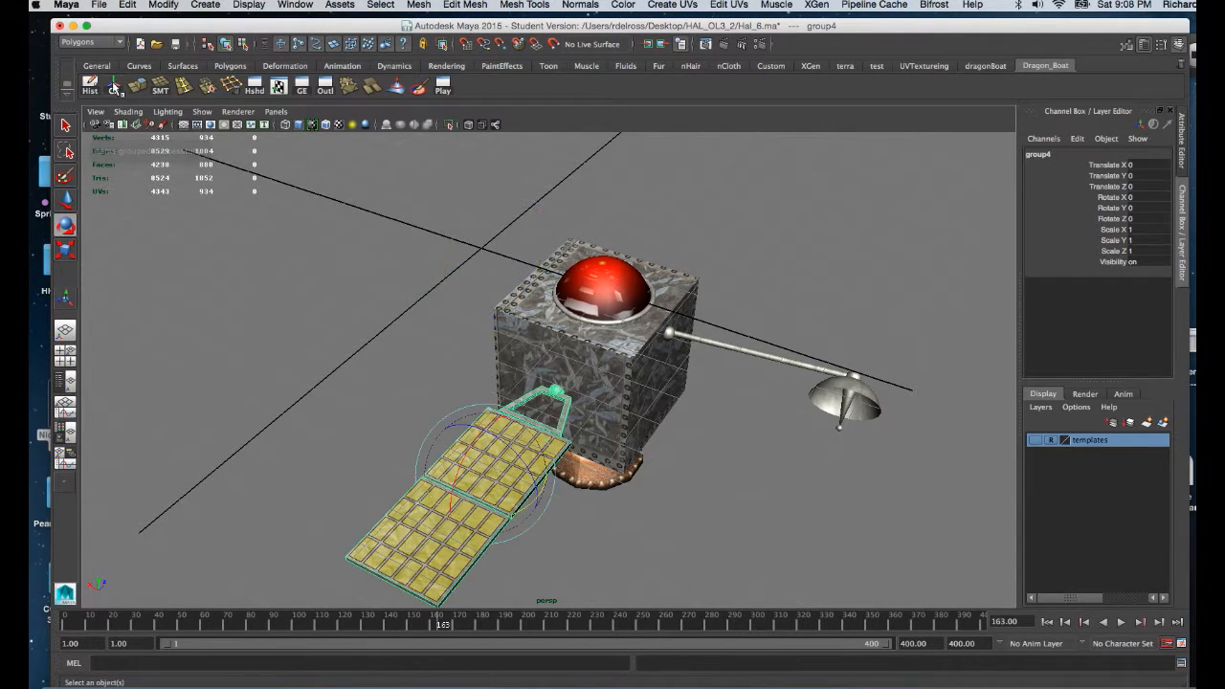
left_click_drag(407, 299, 406, 367, "alt")
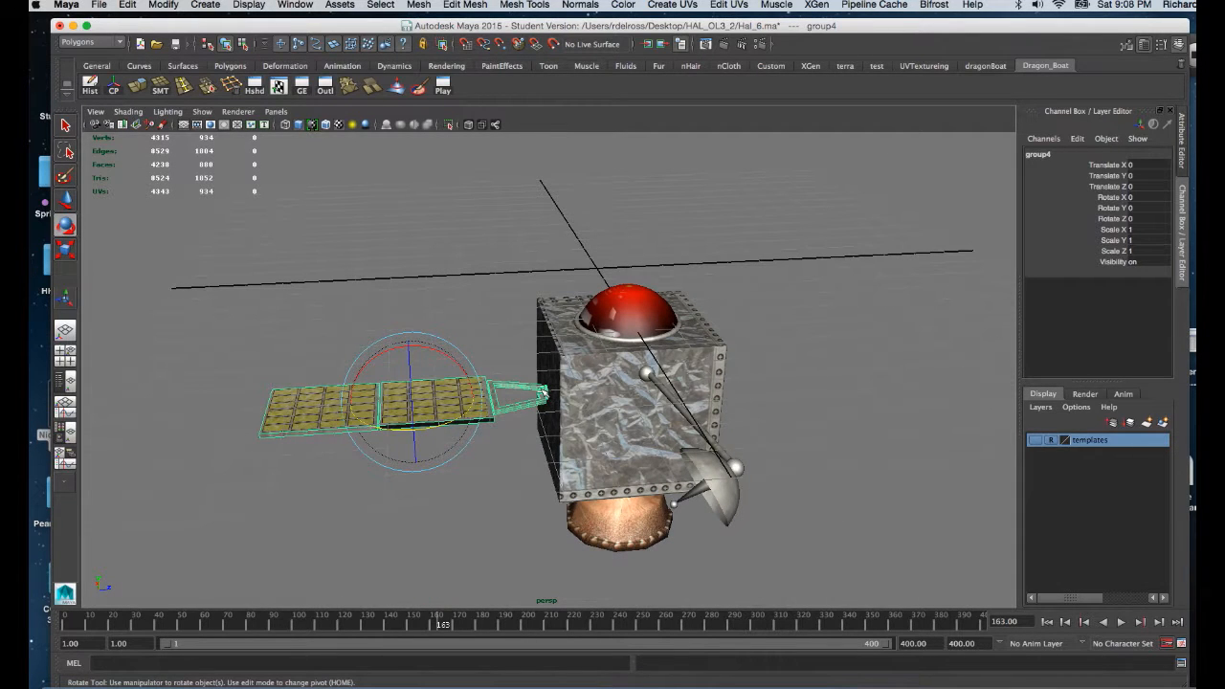
key("space")
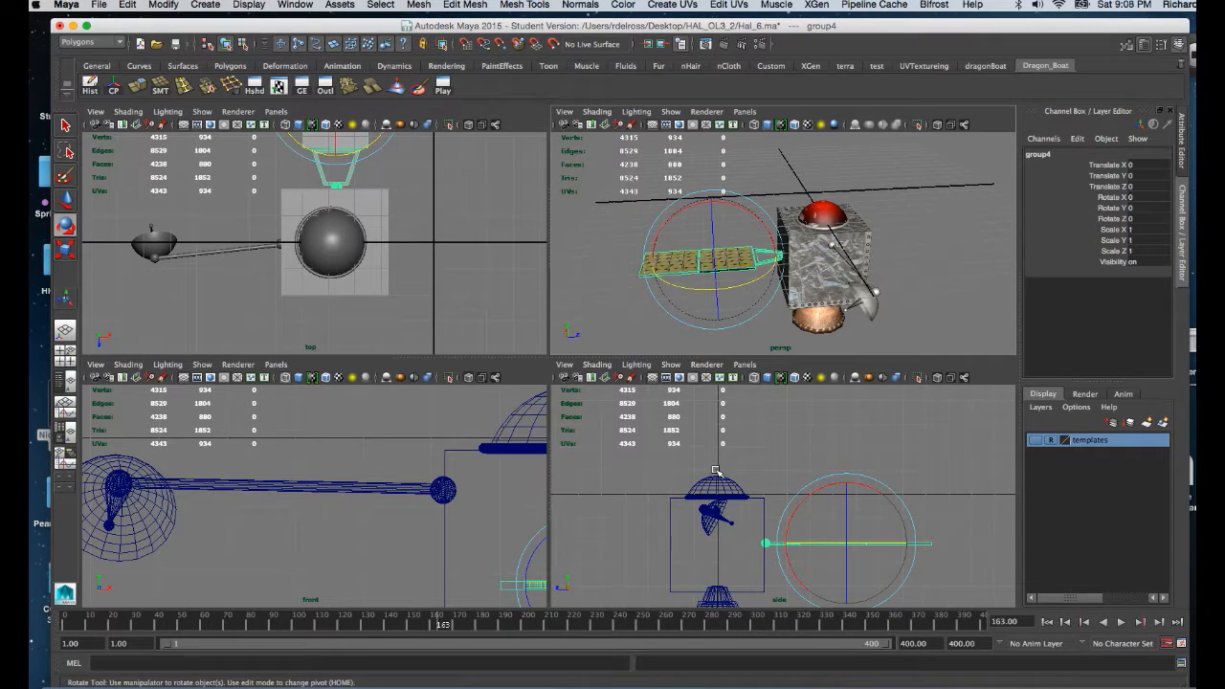
key("space")
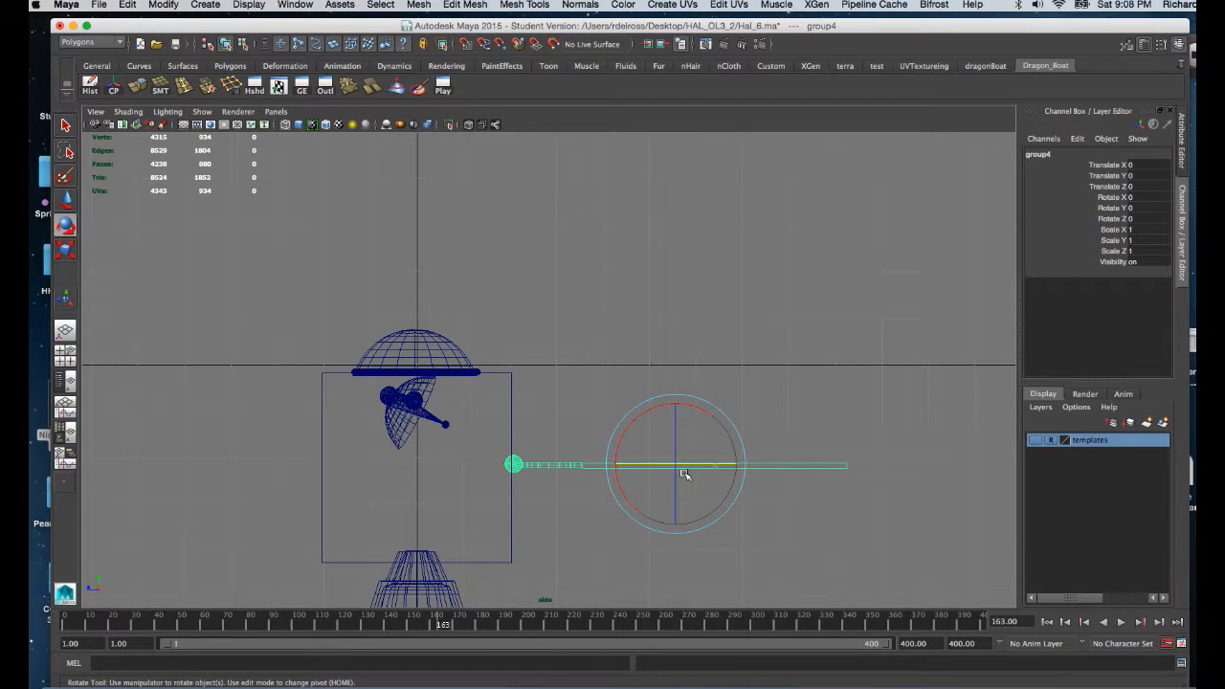
key("Home")
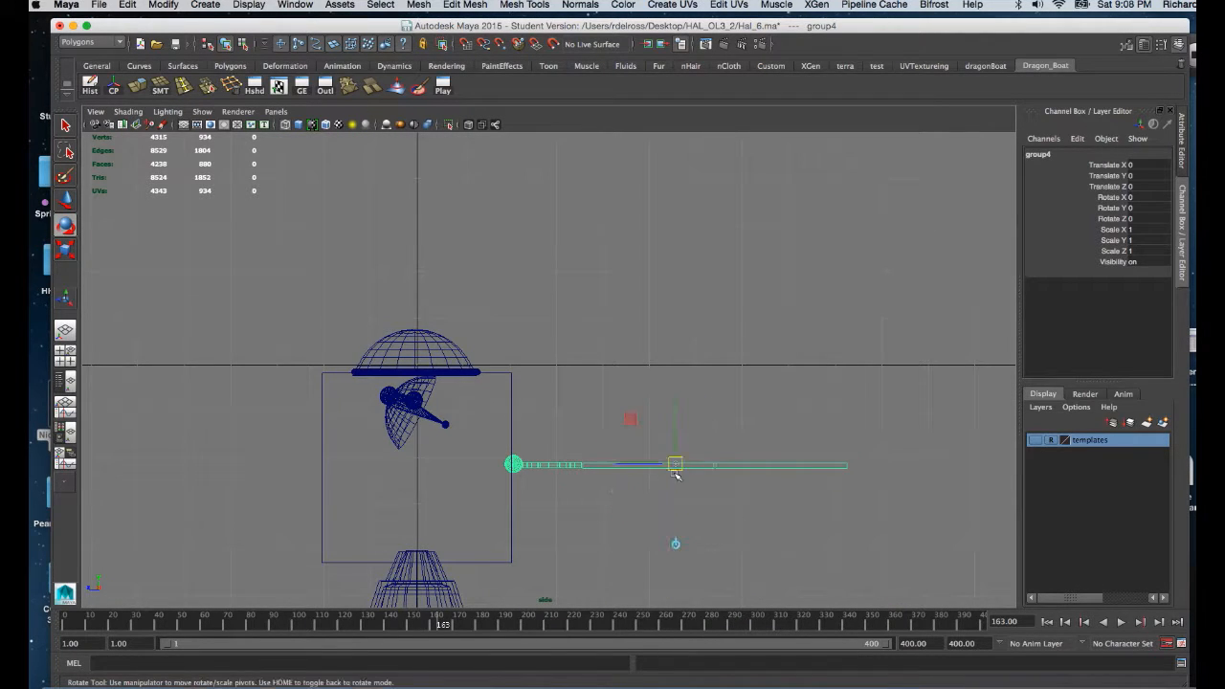
left_click_drag(670, 464, 514, 464)
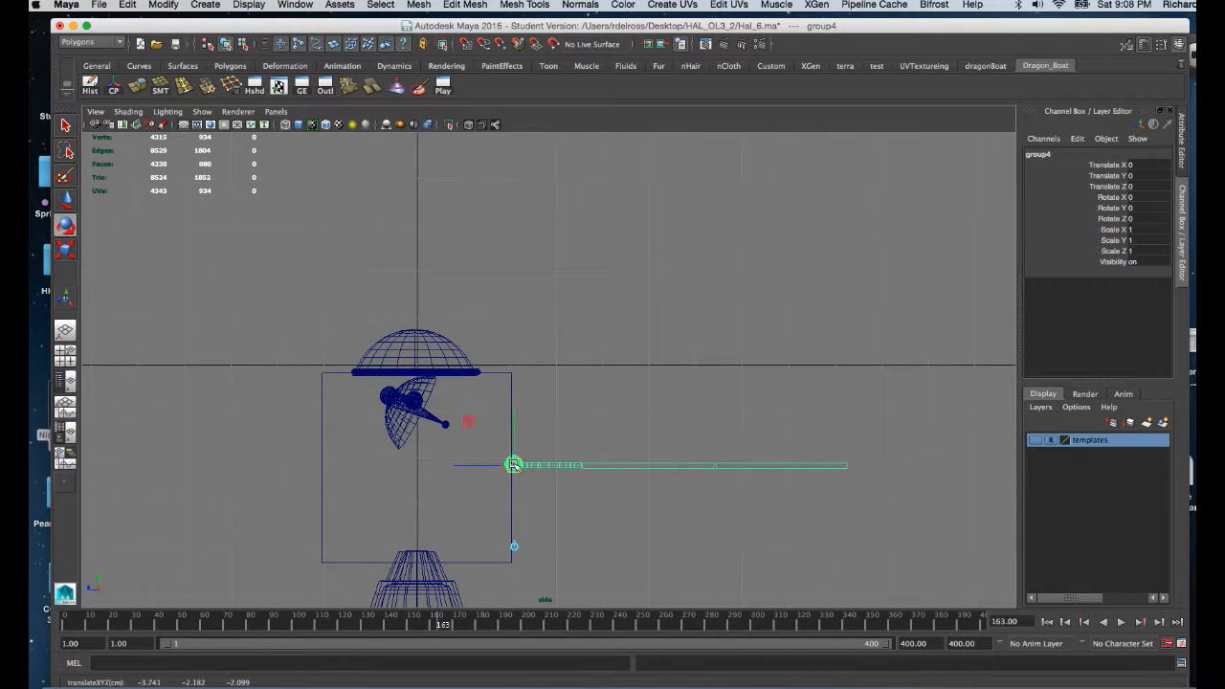
key("Home")
- In the top view, fine-tune the solar panel group's pivot onto the ball joint and return to the perspective view
key("space")
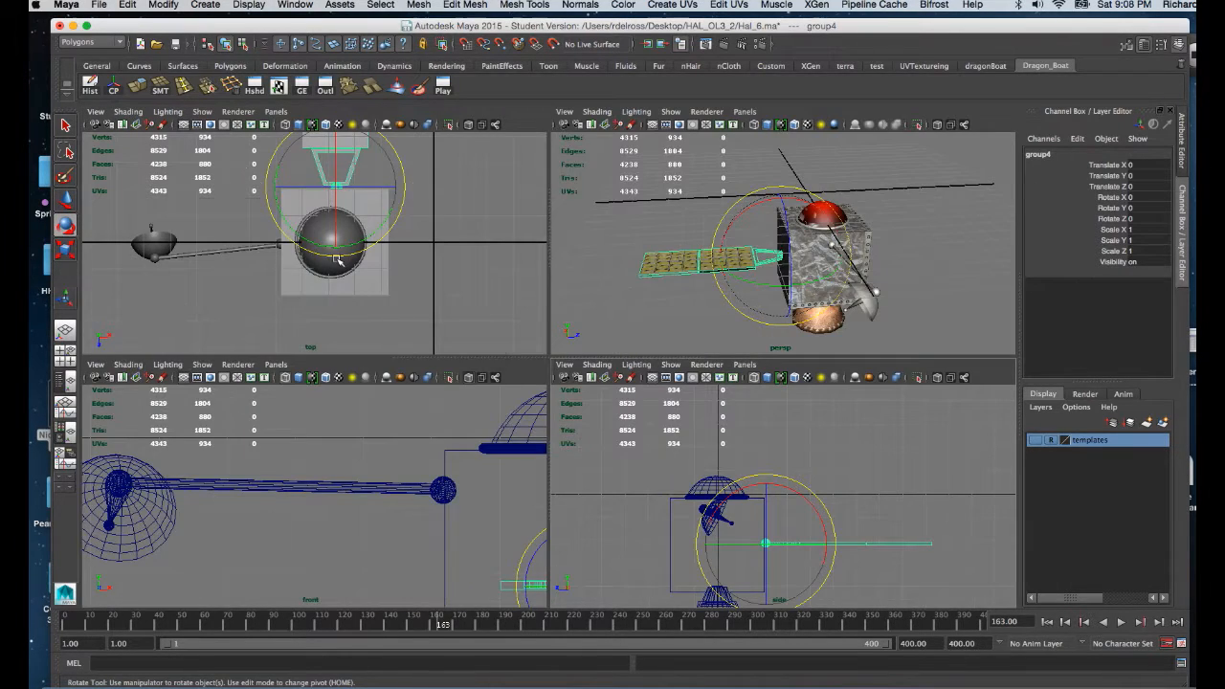
key("space")
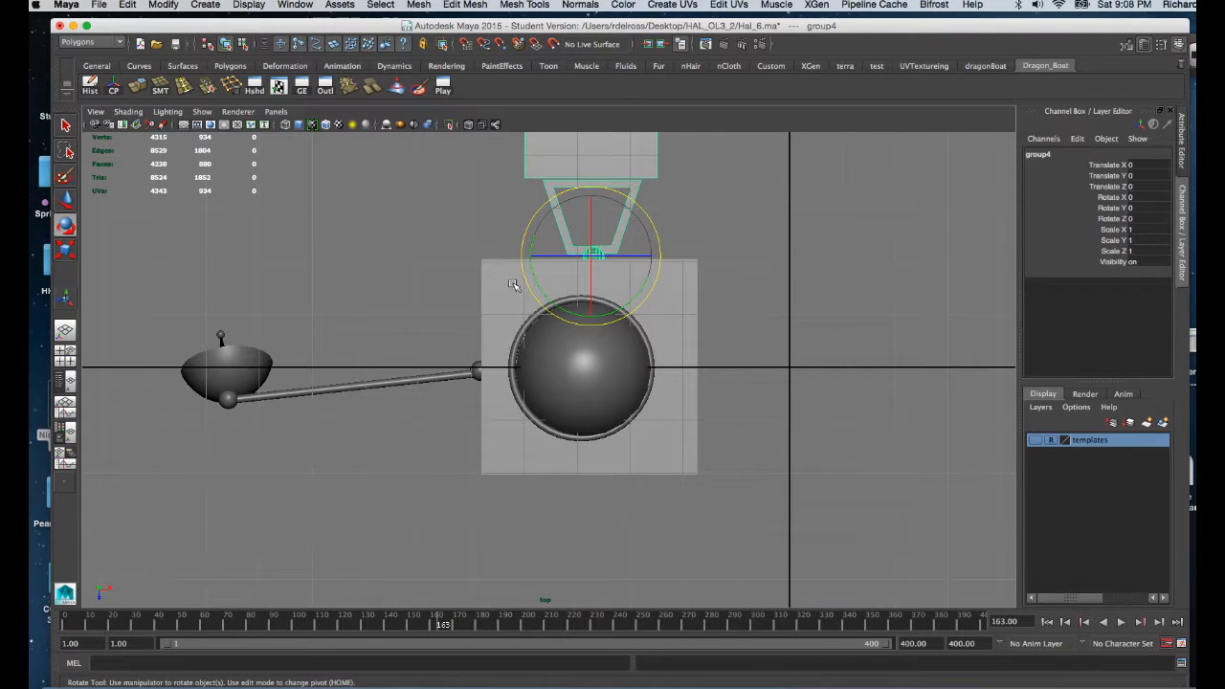
key("Home")
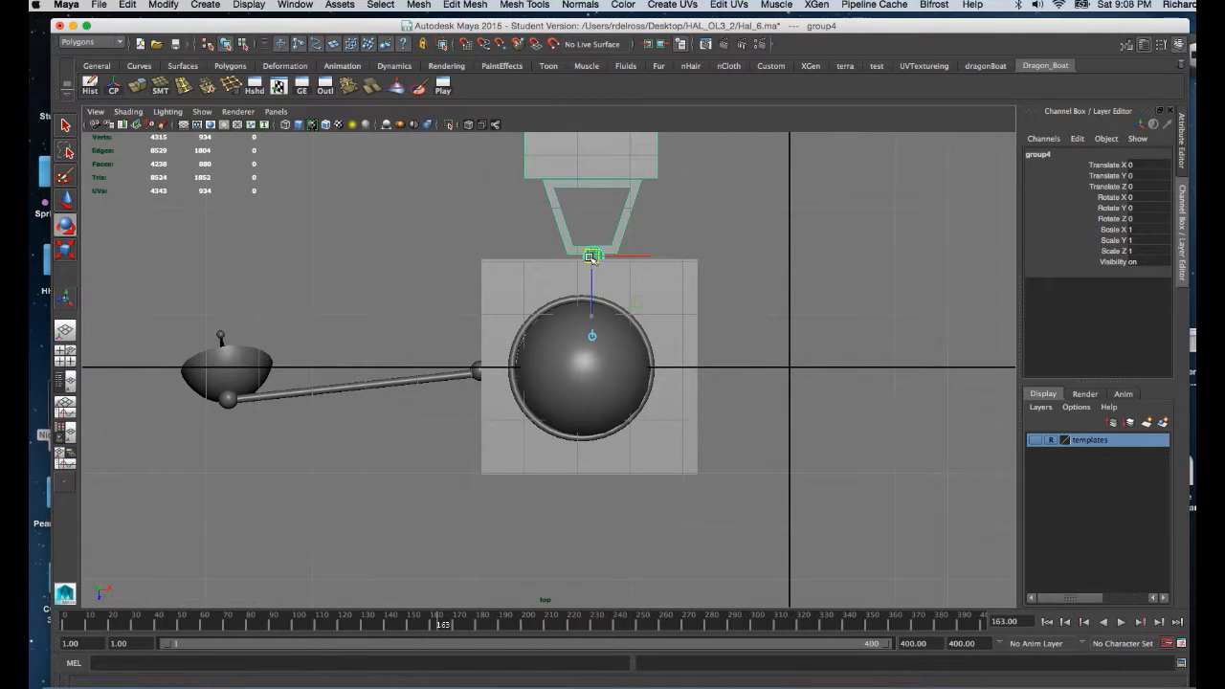
left_click(594, 256)
key("Home")
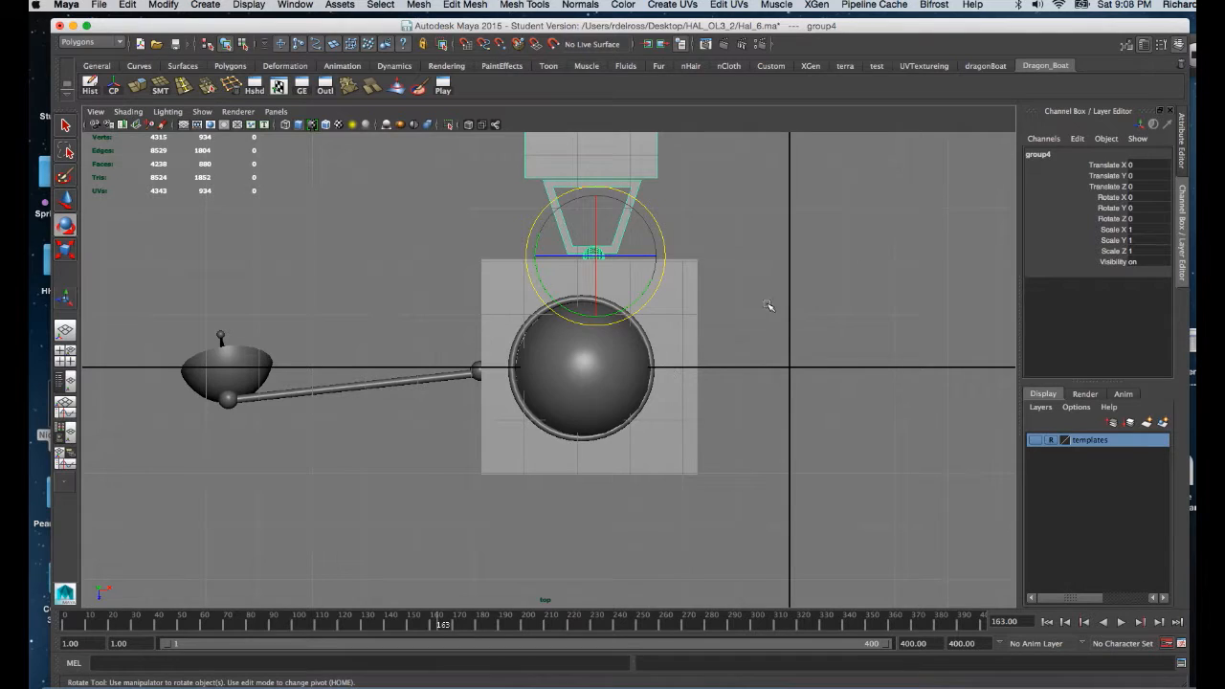
key("space")
key("space")
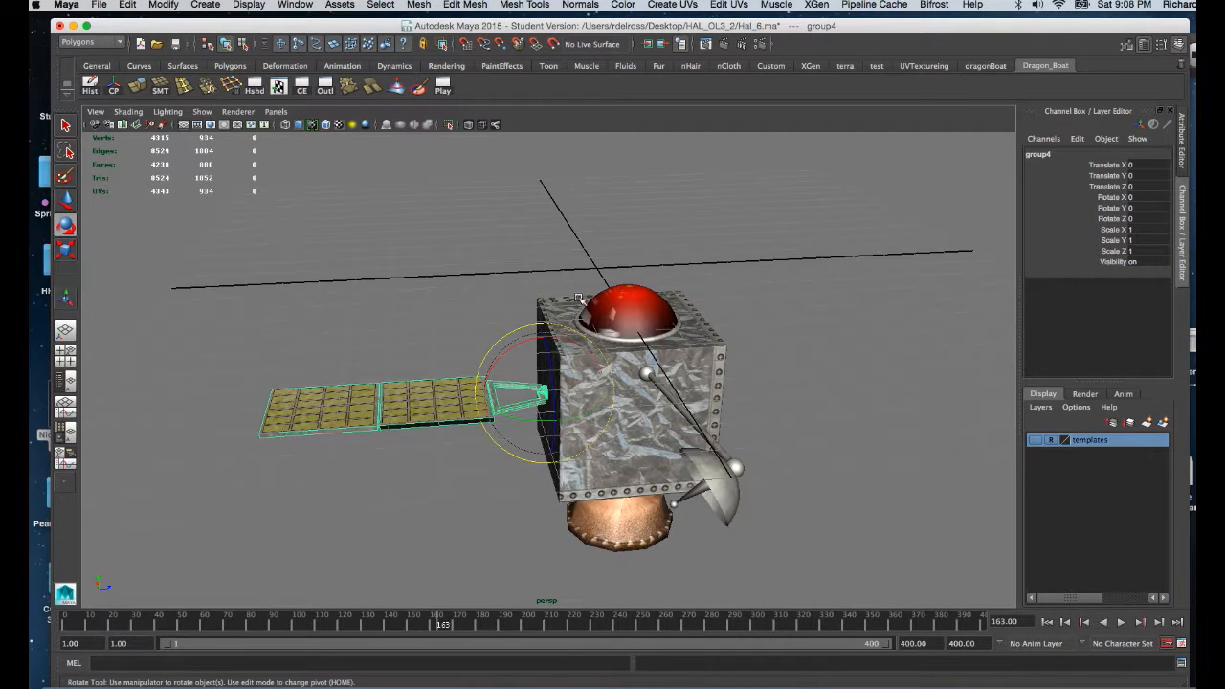
- Key the solar panel group's Rotate X at 0 on frame 1 and at about 34° on frame 100
left_click_drag(578, 299, 737, 392, "alt")
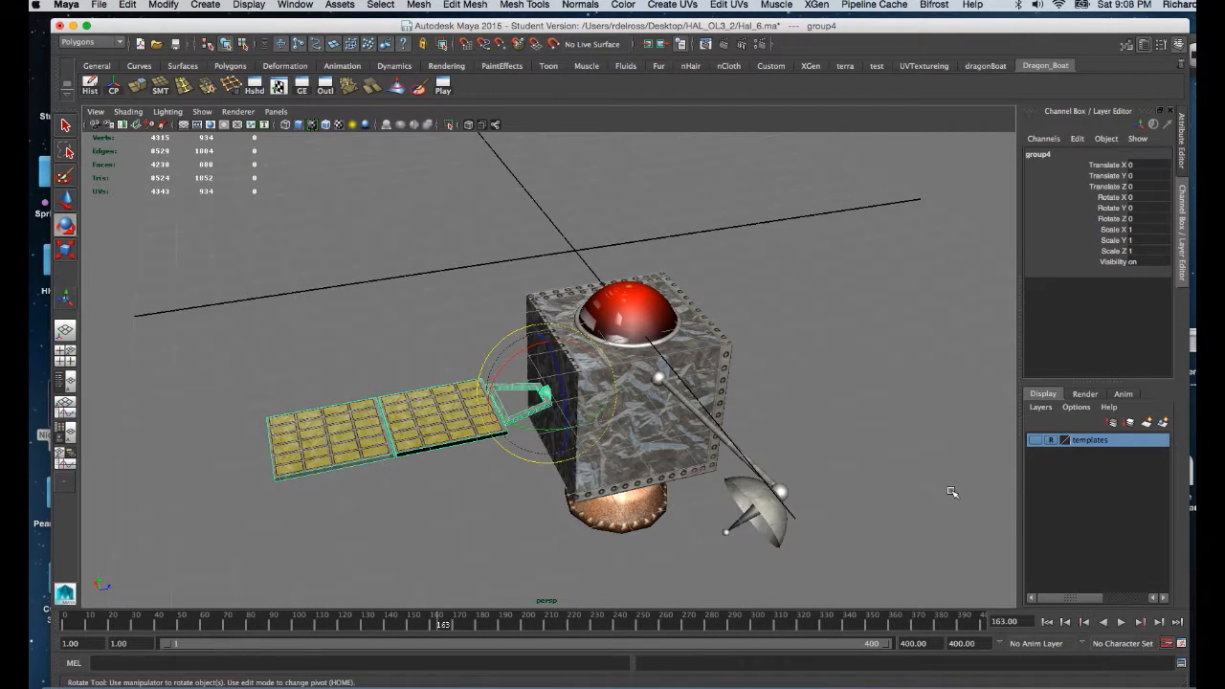
left_click(1047, 622)
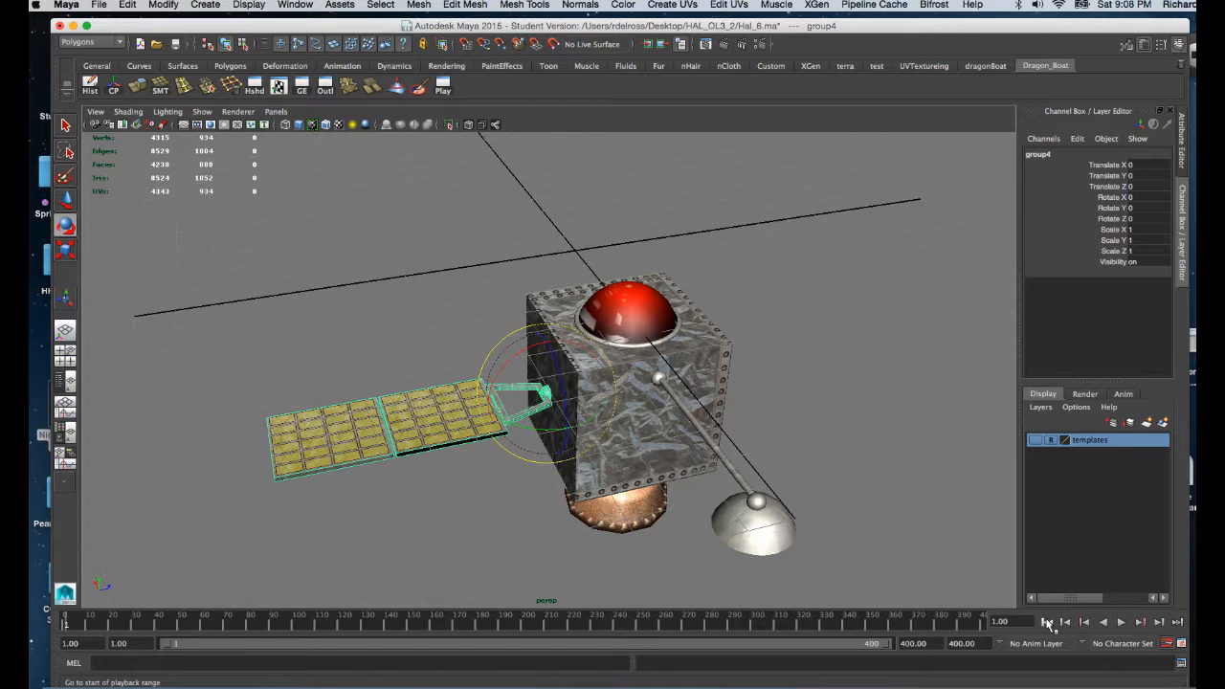
left_click_drag(584, 419, 553, 361, "alt")
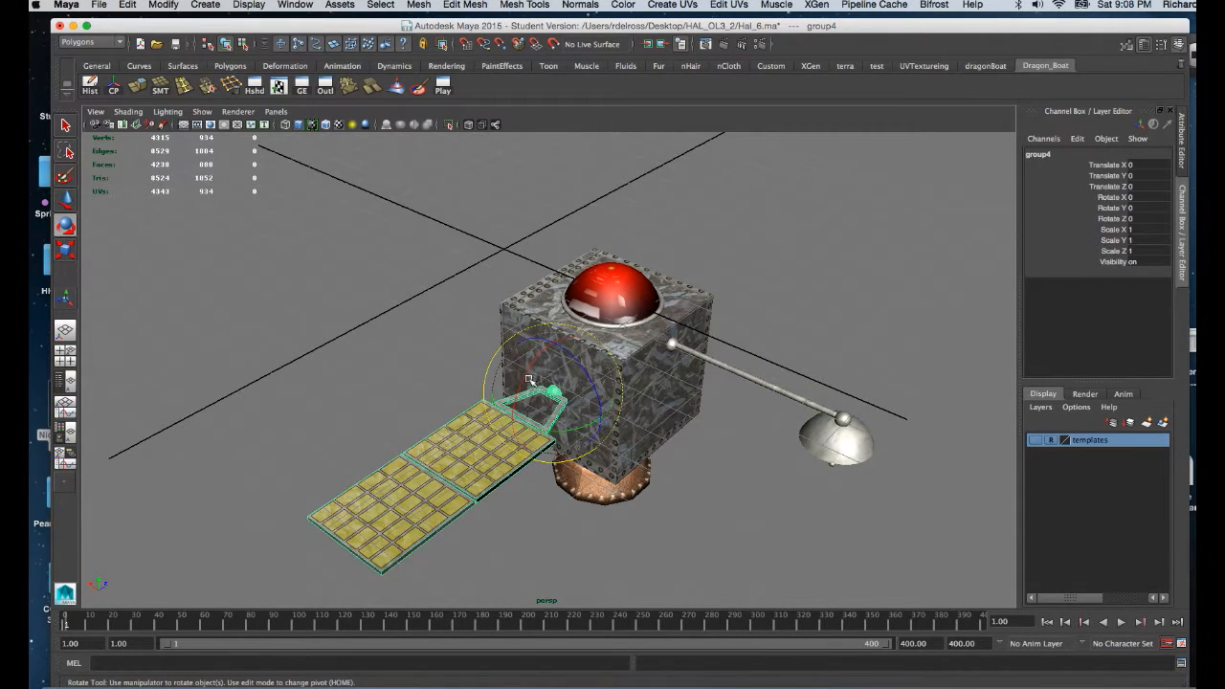
right_click(1111, 198)
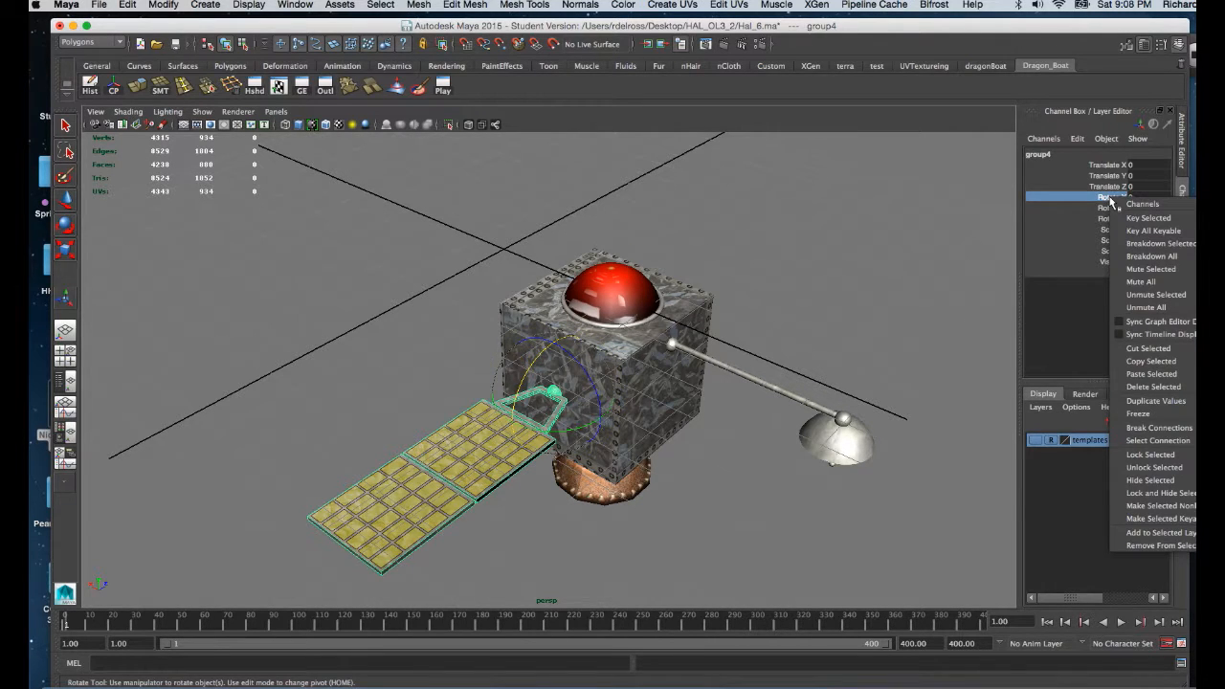
left_click(1128, 220)
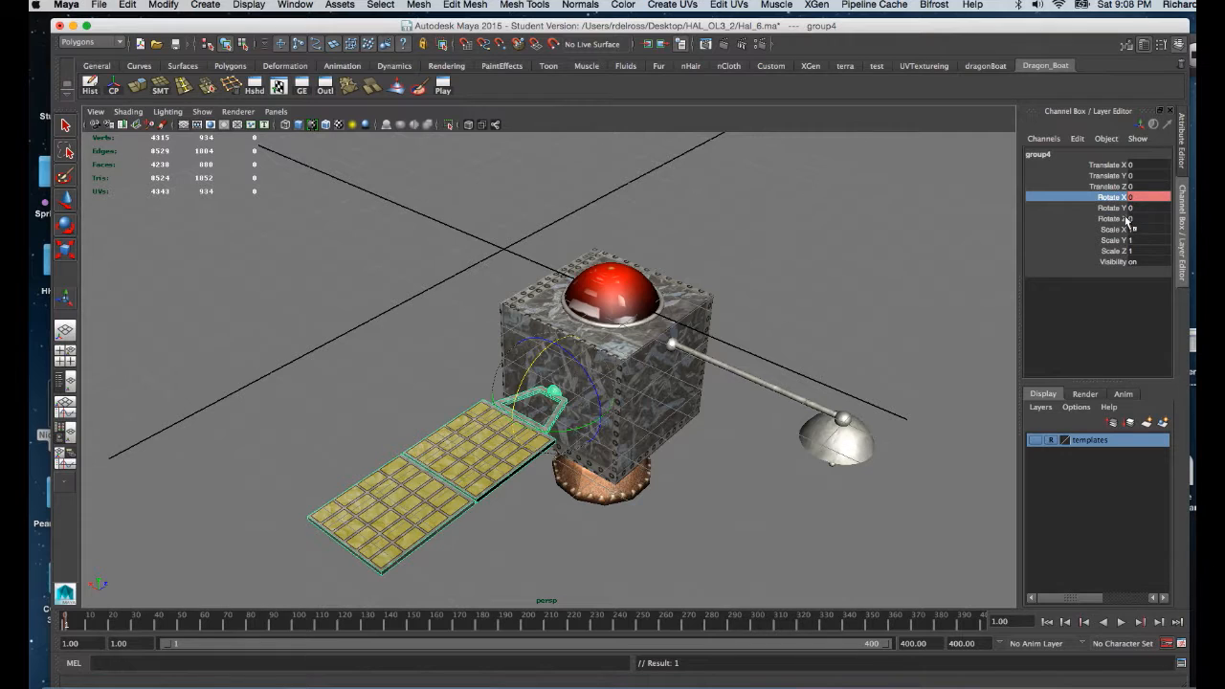
left_click(294, 623)
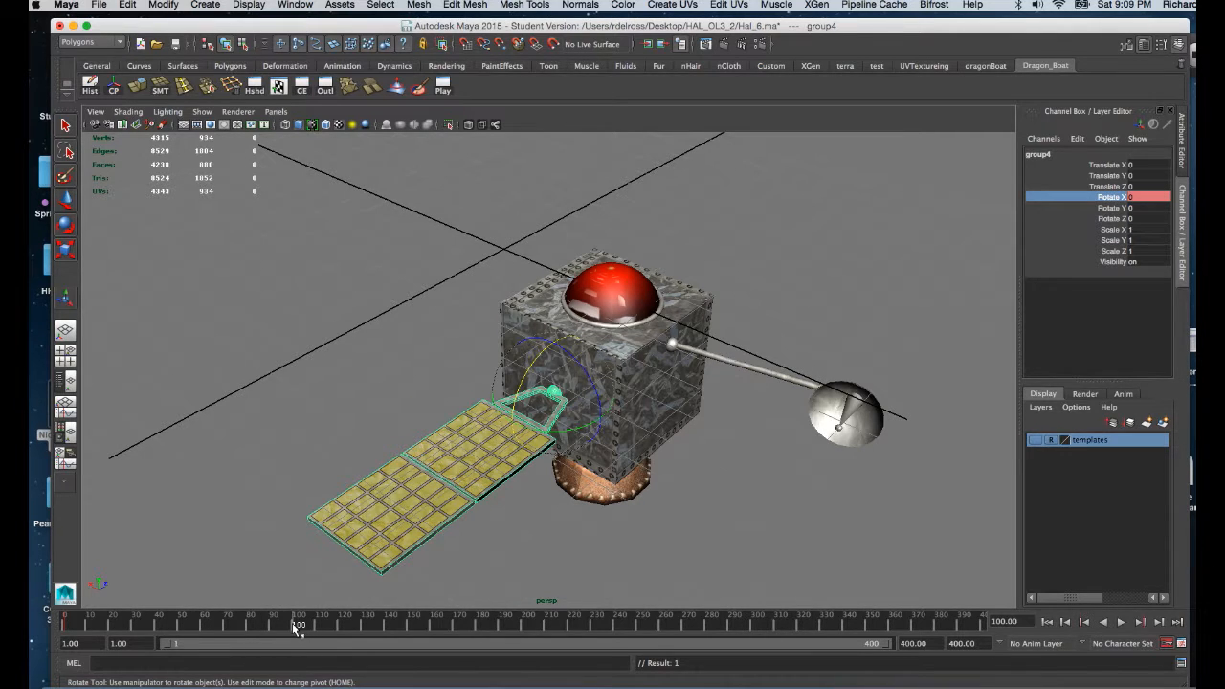
left_click_drag(514, 418, 524, 386)
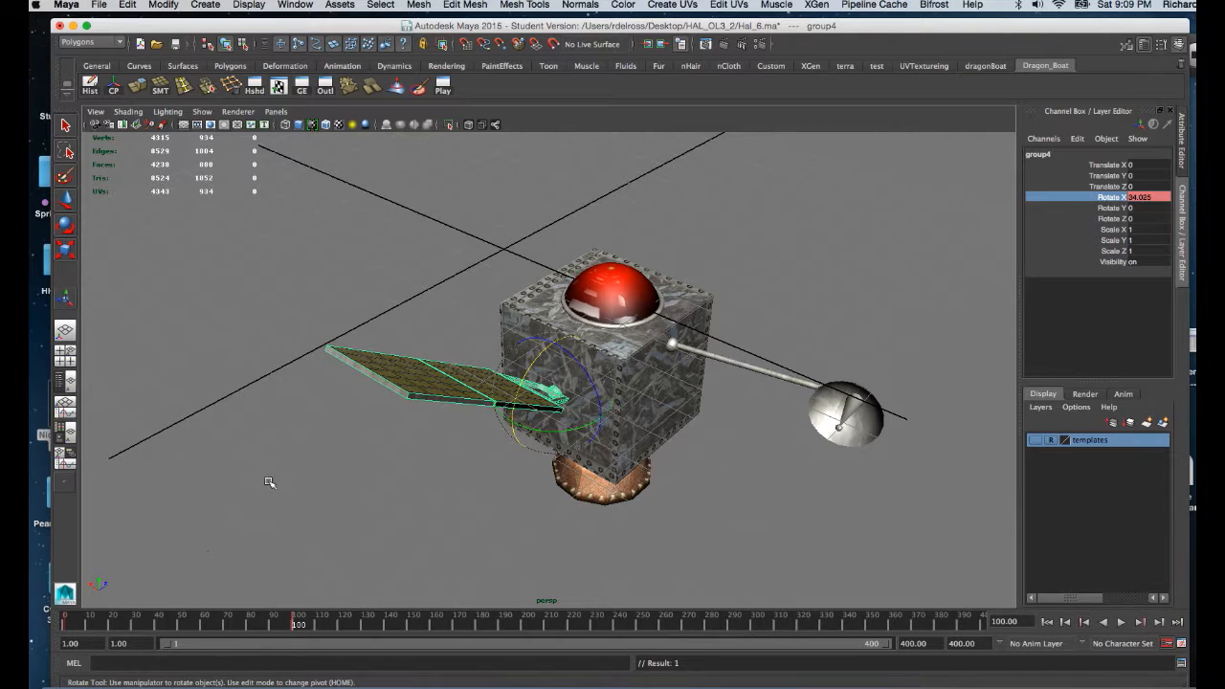
- Copy the solar panel's frame 1 key, paste it at frame 200, and play back the panel's motion
left_click(84, 625)
key("alt+v")
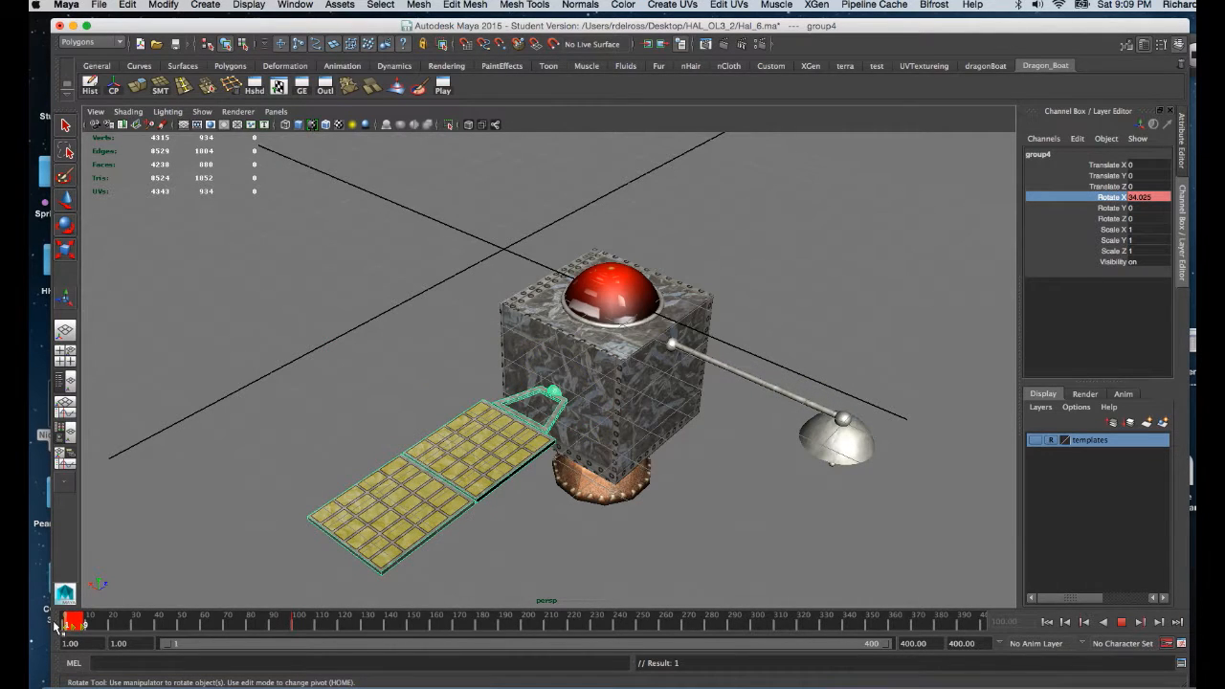
key("alt+v")
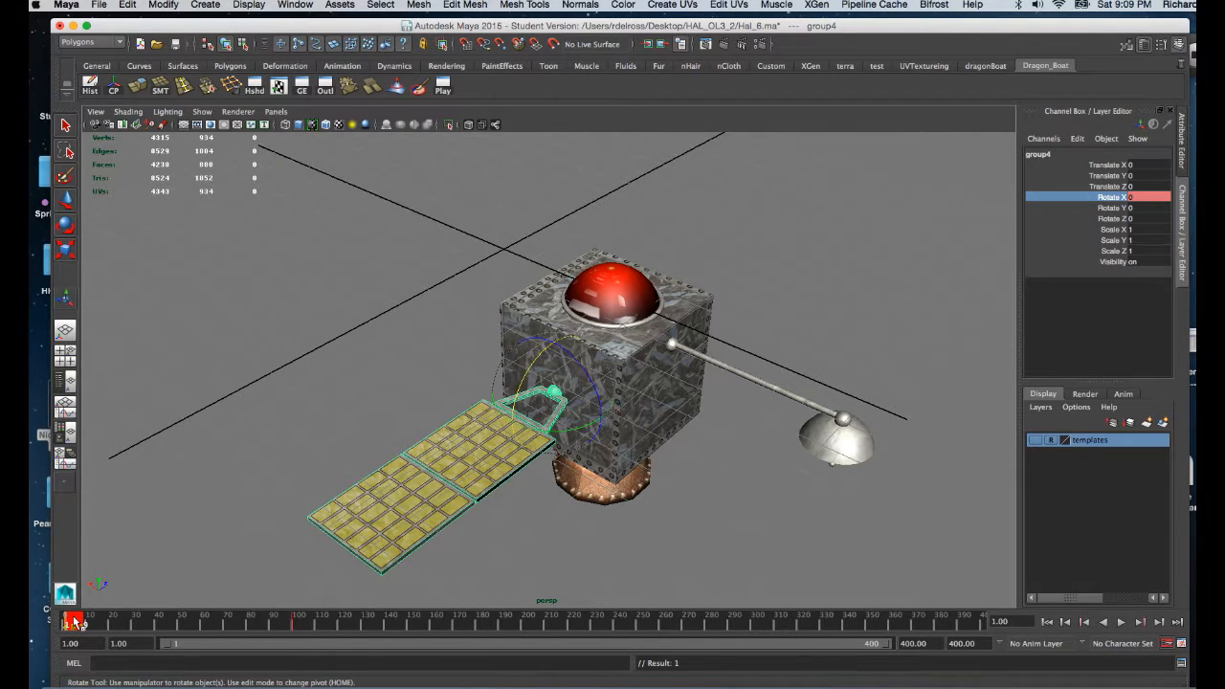
right_click(74, 622)
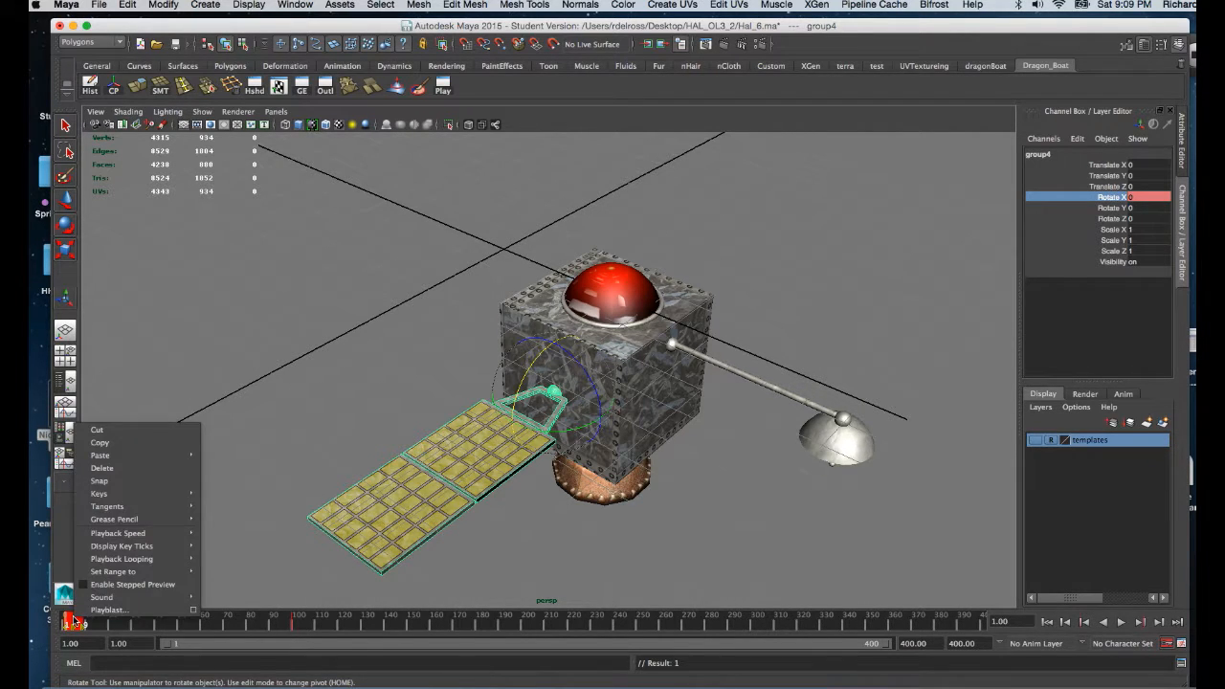
left_click(99, 442)
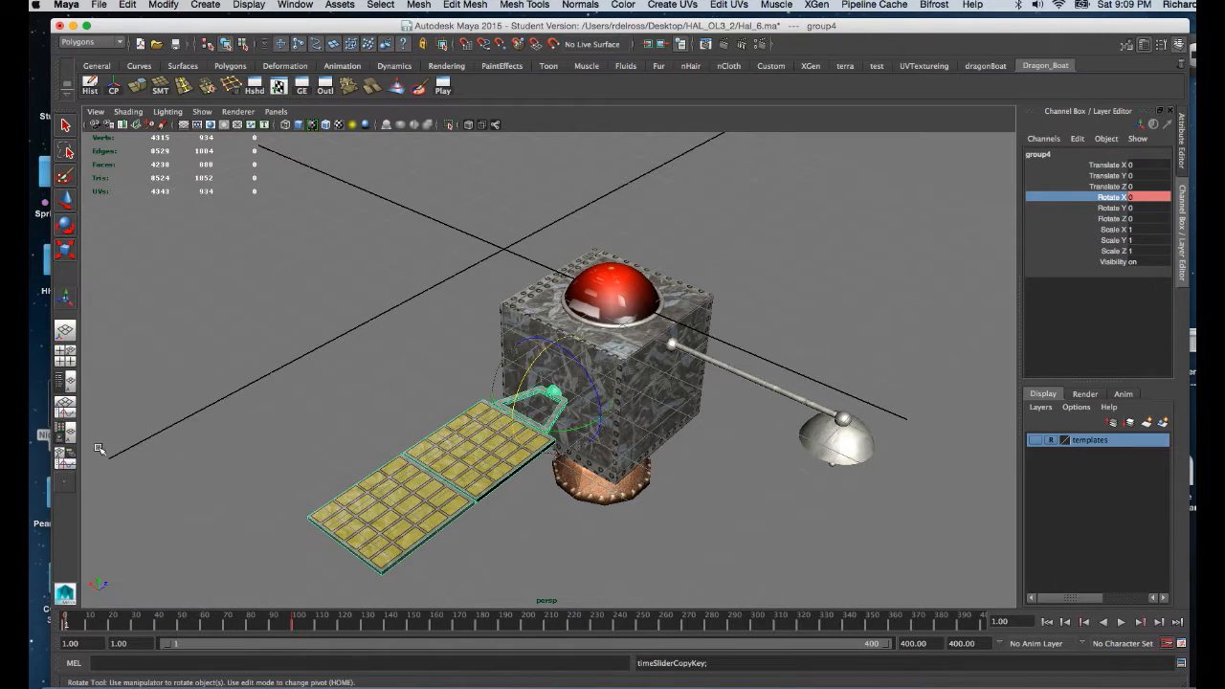
left_click(526, 622)
right_click(526, 624)
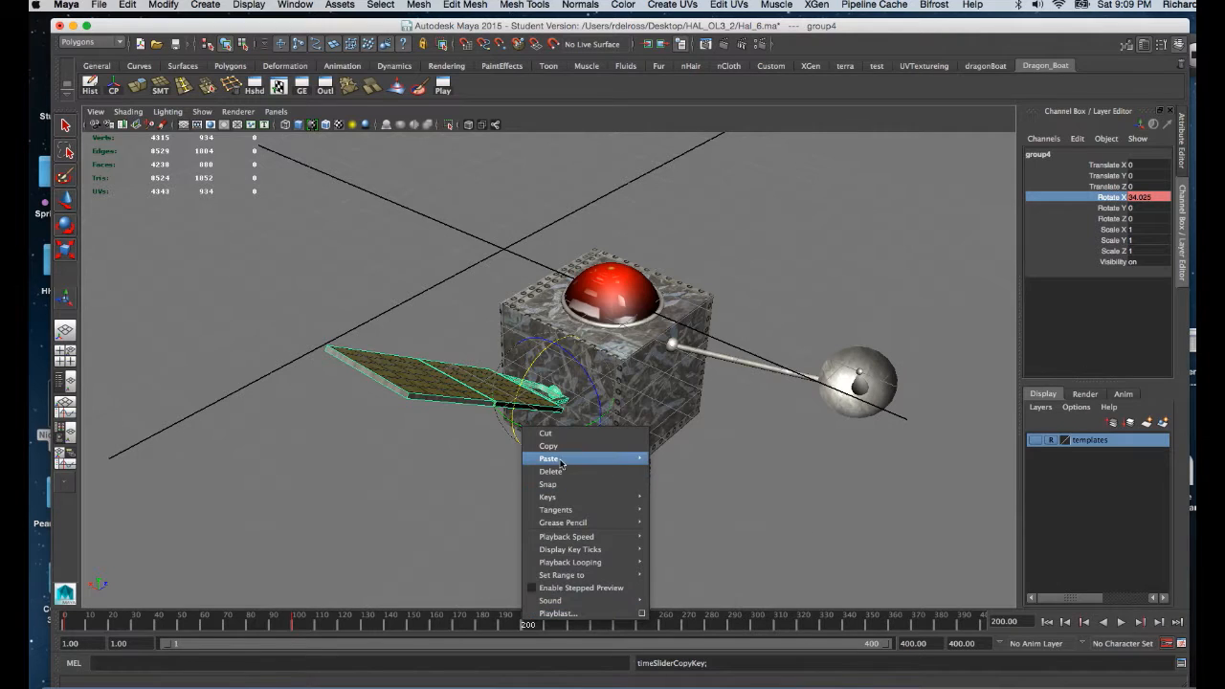
mouse_move(563, 459)
left_click(674, 466)
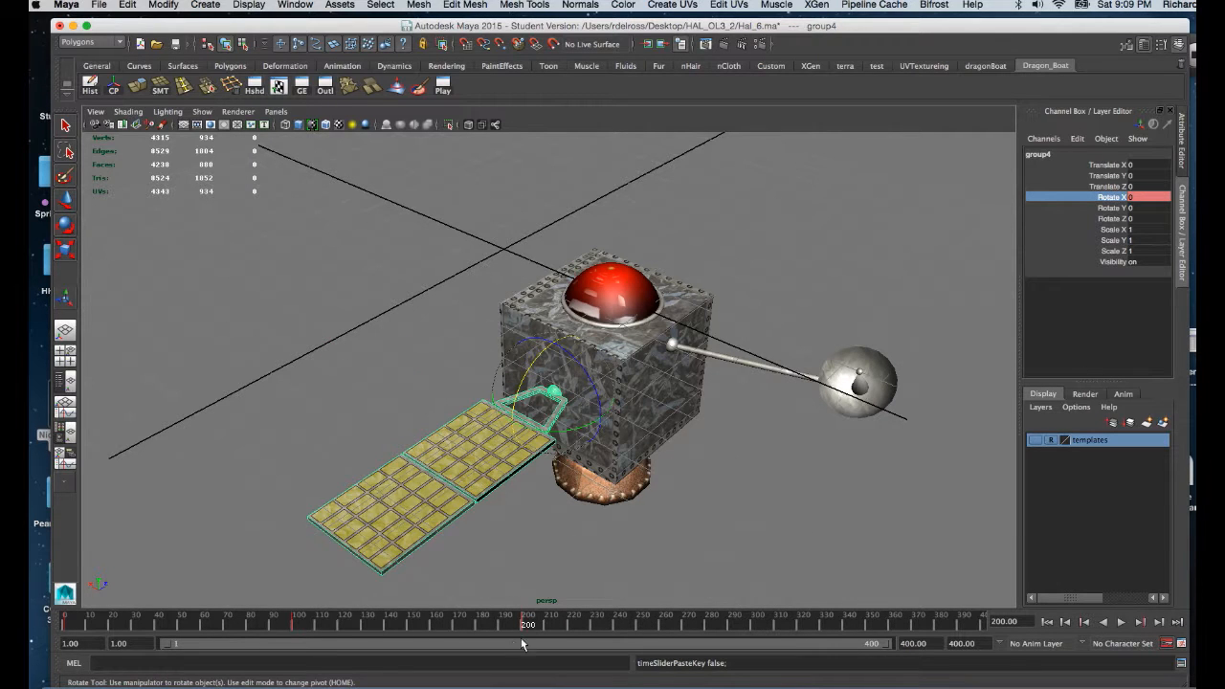
key("alt+v")
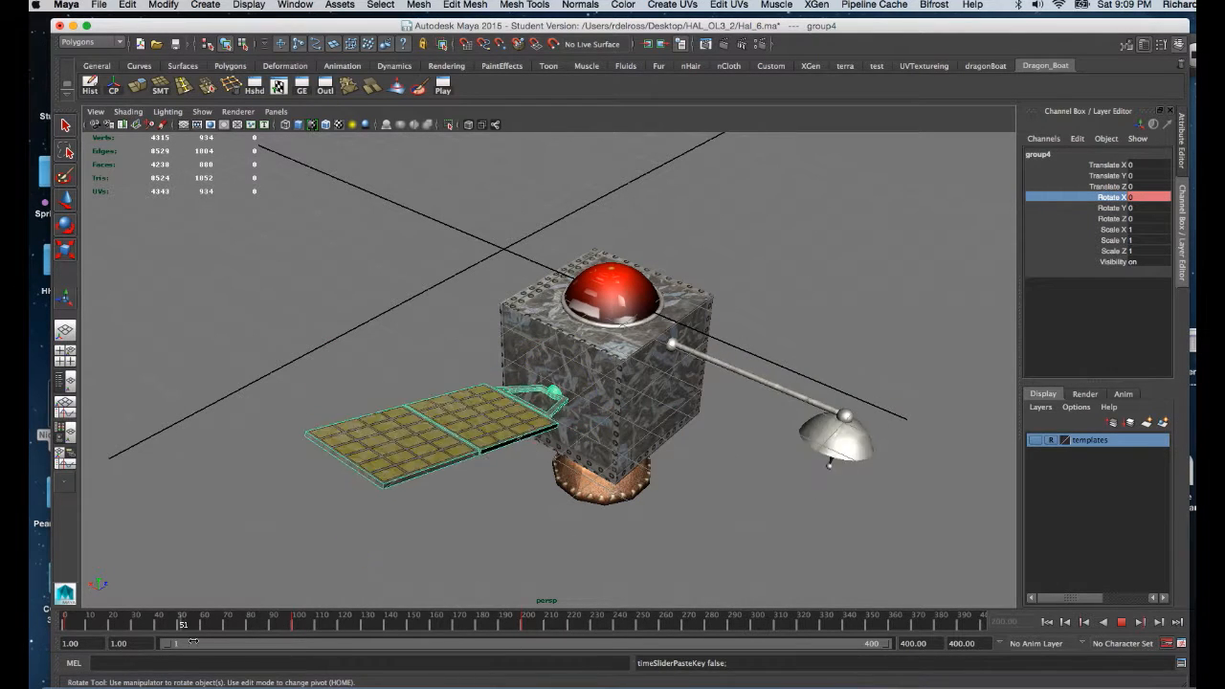
key("alt+v")
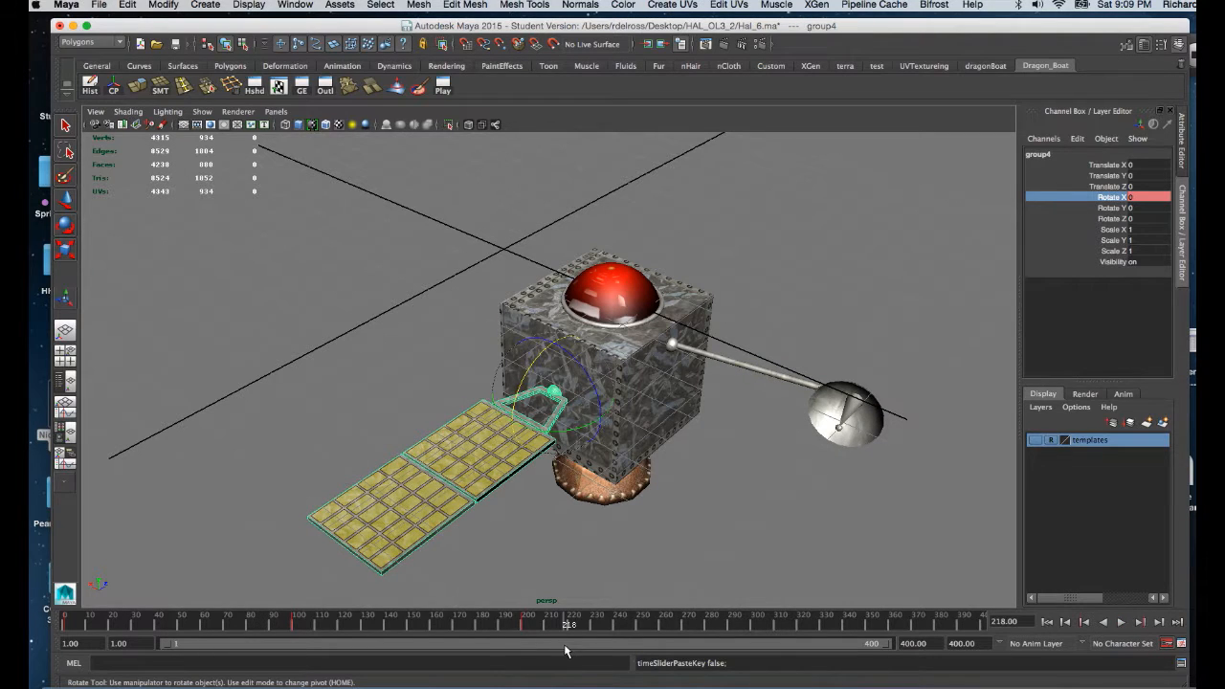
- In the Graph Editor, select all keys of the panel's Rotate X curve and set its post infinity to Cycle
left_click(301, 87)
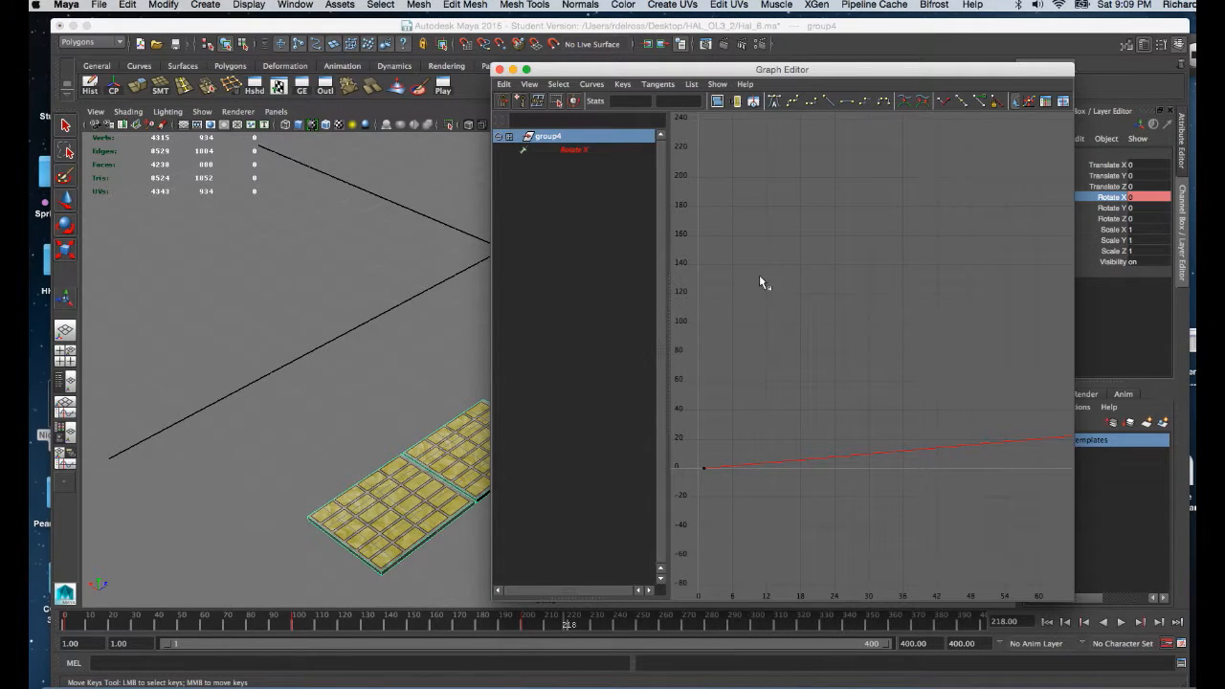
key("f")
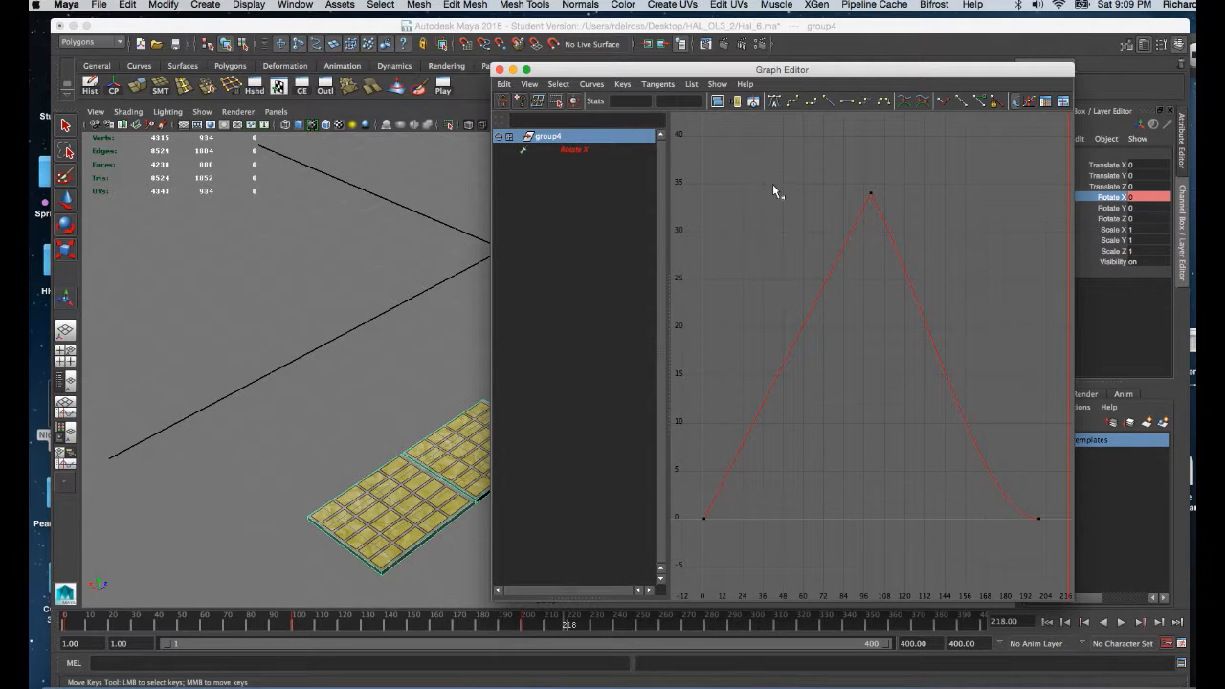
left_click_drag(947, 555, 1053, 553)
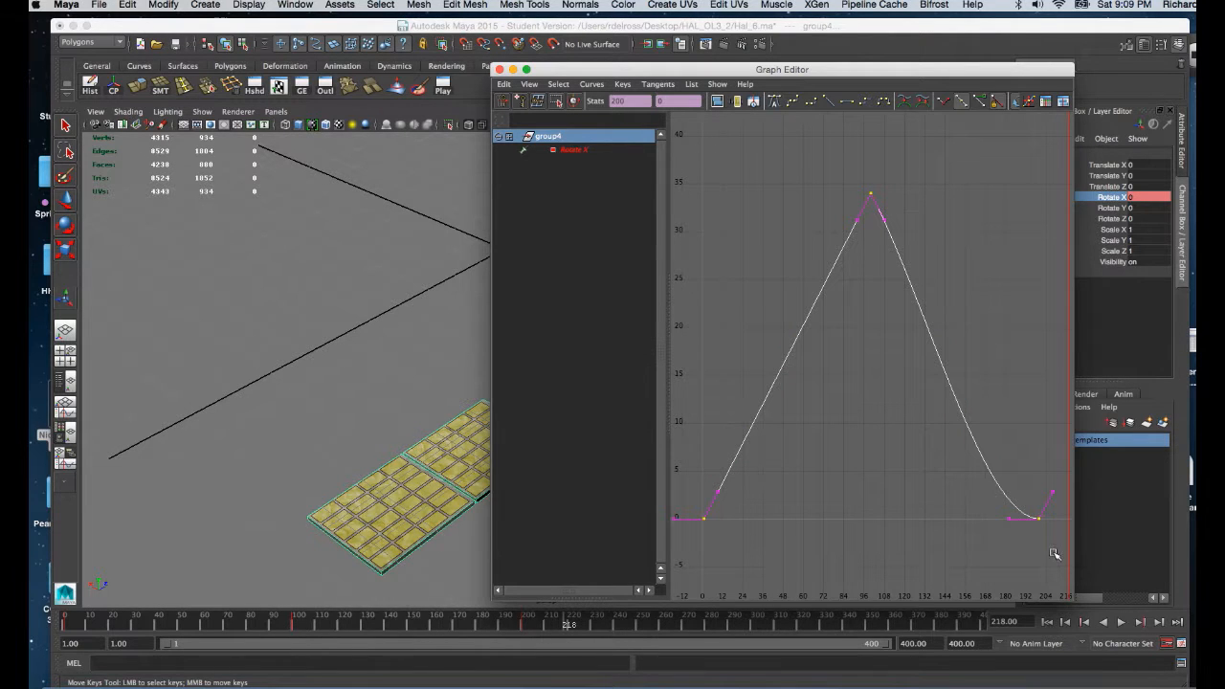
left_click(593, 84)
mouse_move(600, 116)
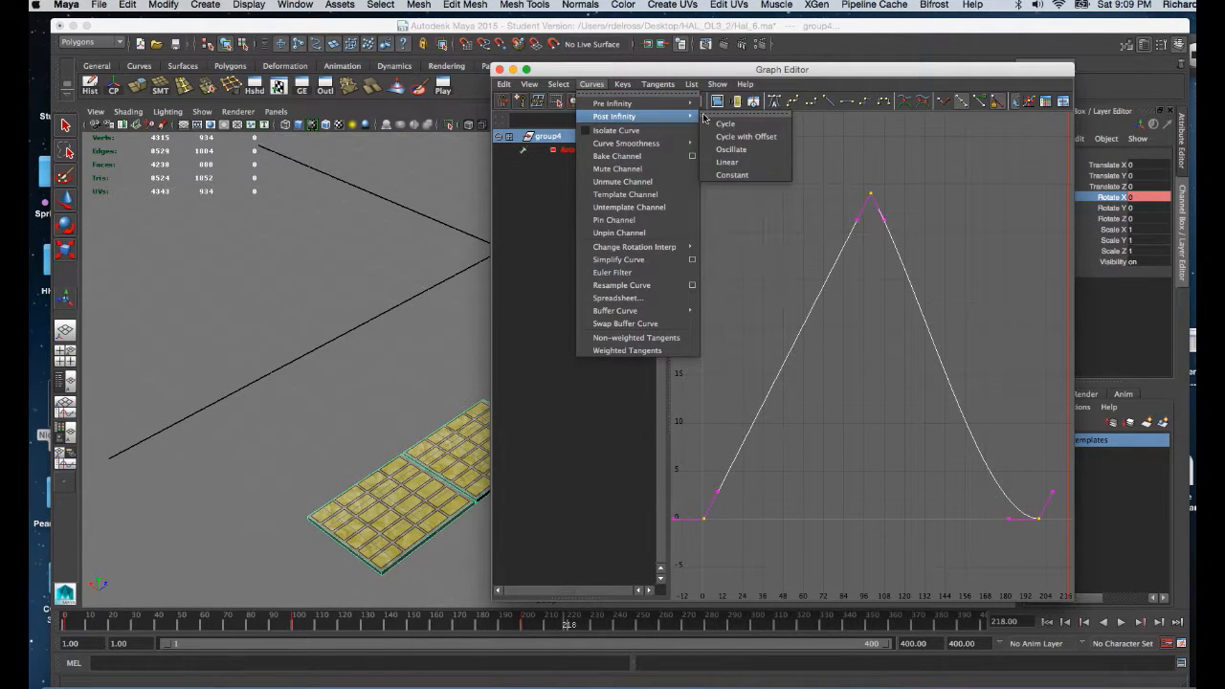
left_click(726, 125)
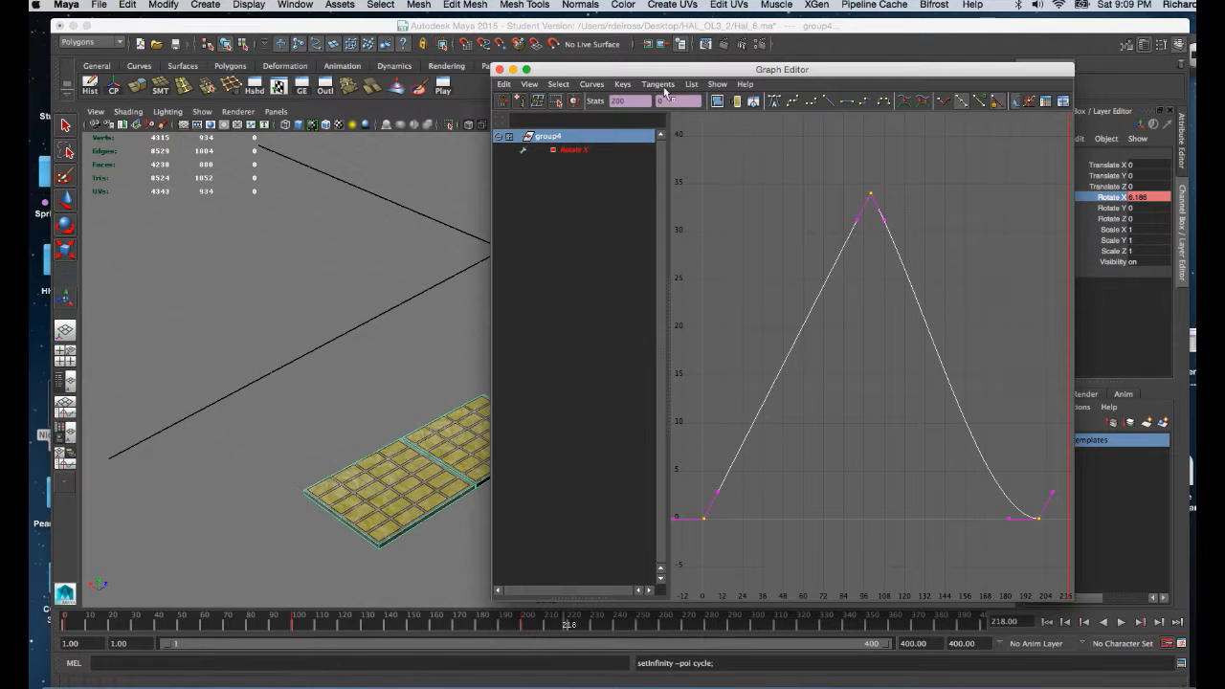
left_click(499, 70)
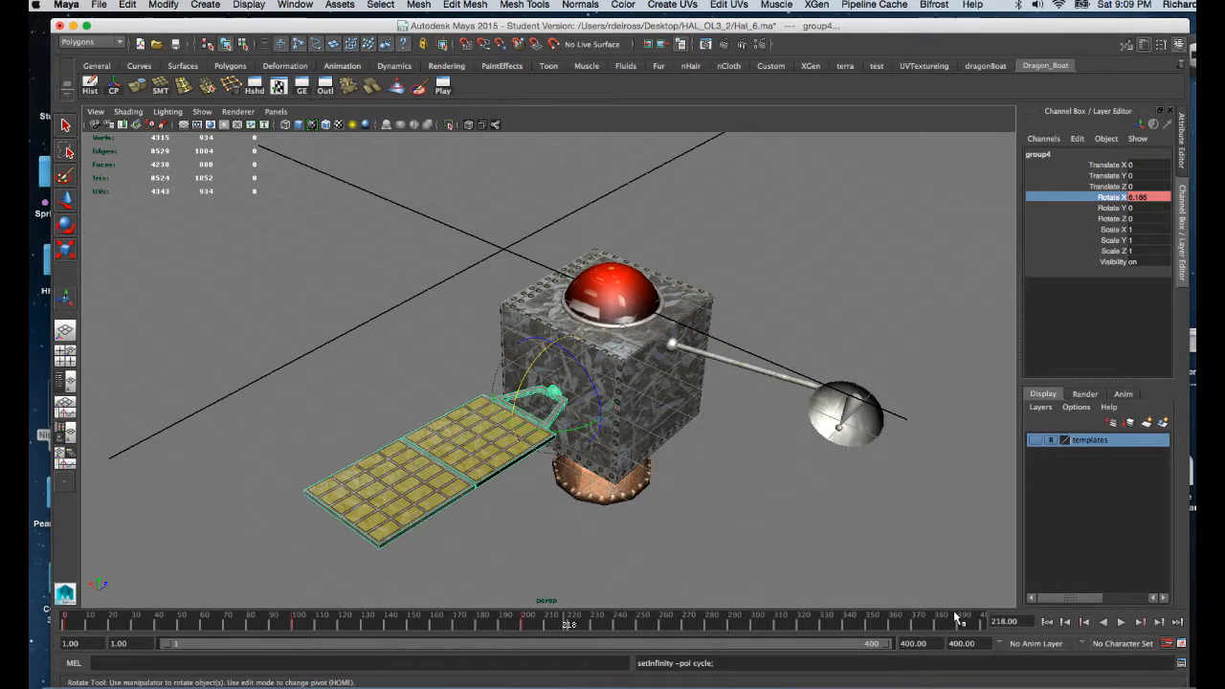
- Play the cycling solar panel and dish arm animation from frame 1 and stop it at frame 230
left_click(1043, 621)
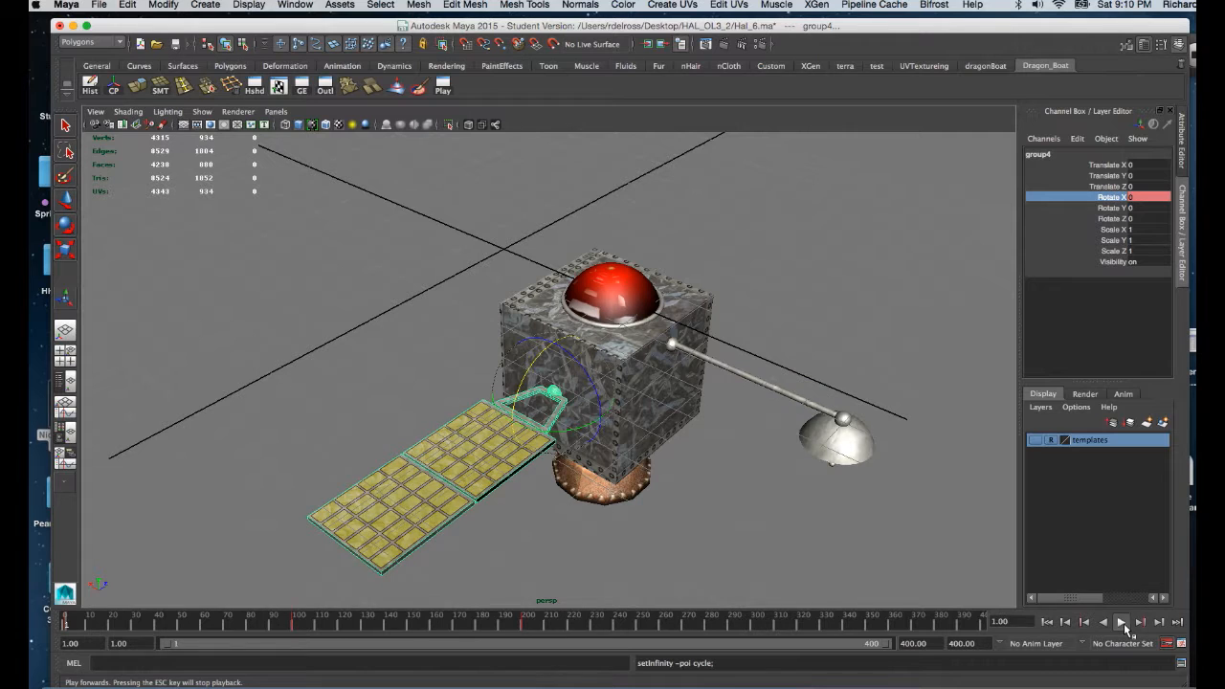
left_click(1121, 622)
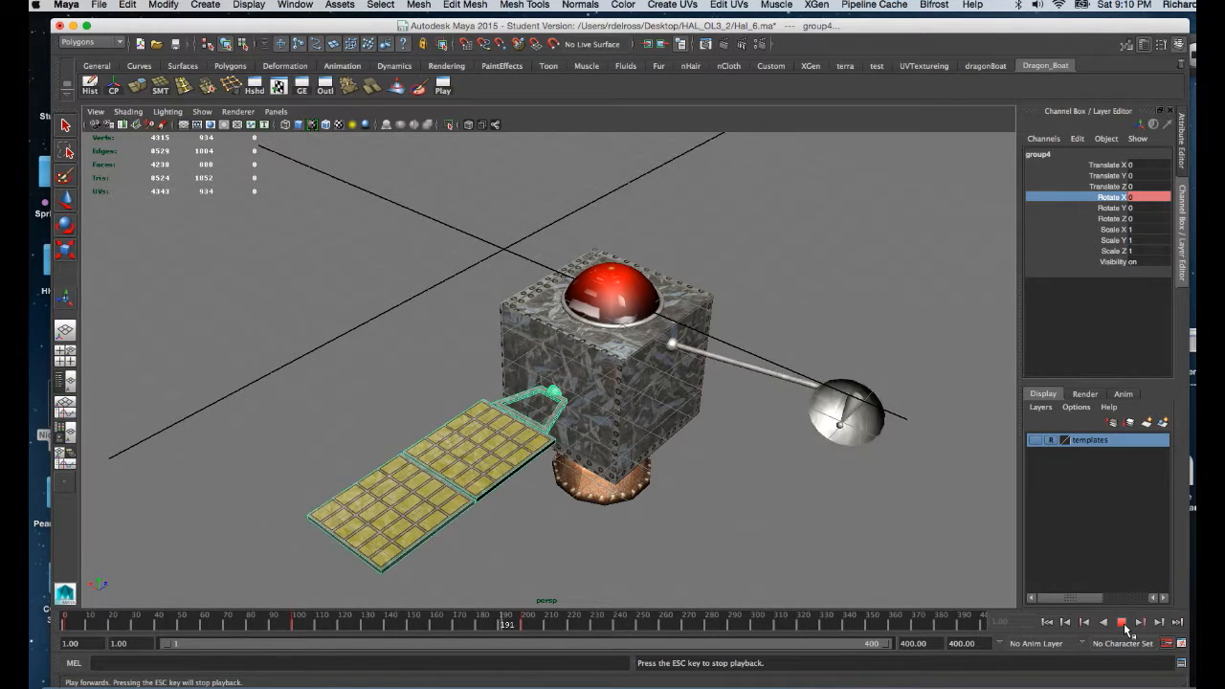
left_click(1124, 622)
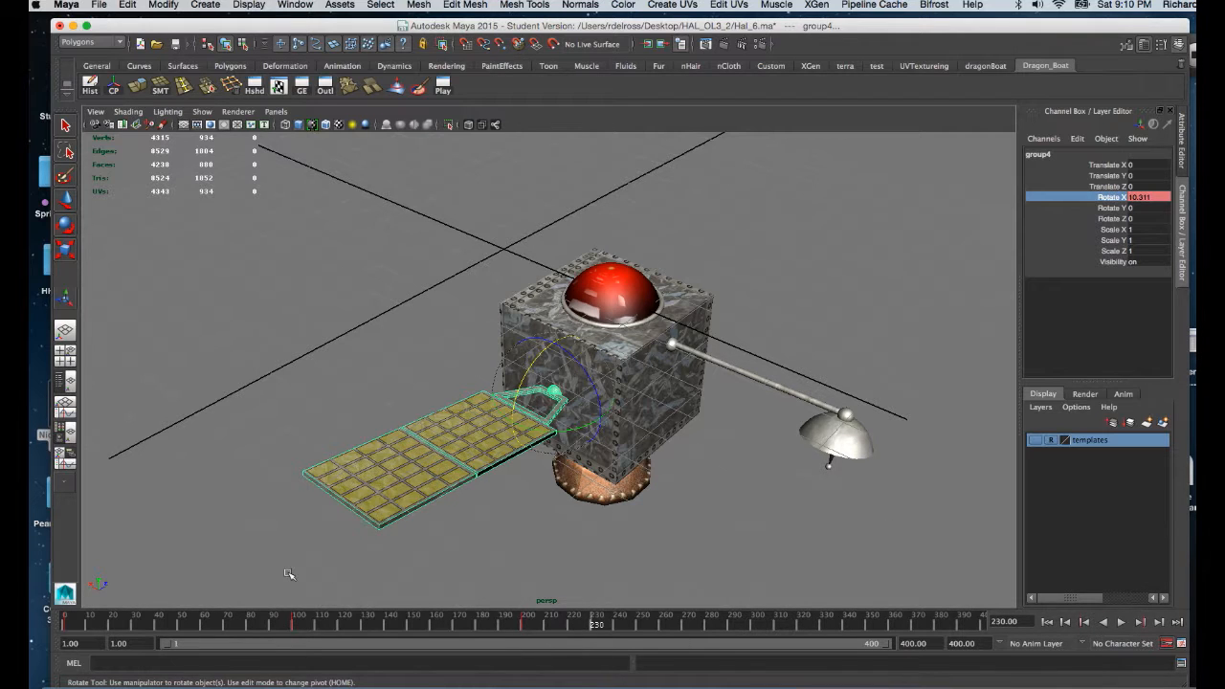
- Select the dish arm group, step back through its keys, and delete its rotation key at frame 29
mouse_move(246, 623)
left_mouse_down()
mouse_move(386, 627)
mouse_move(305, 625)
left_mouse_up()
left_click(832, 407)
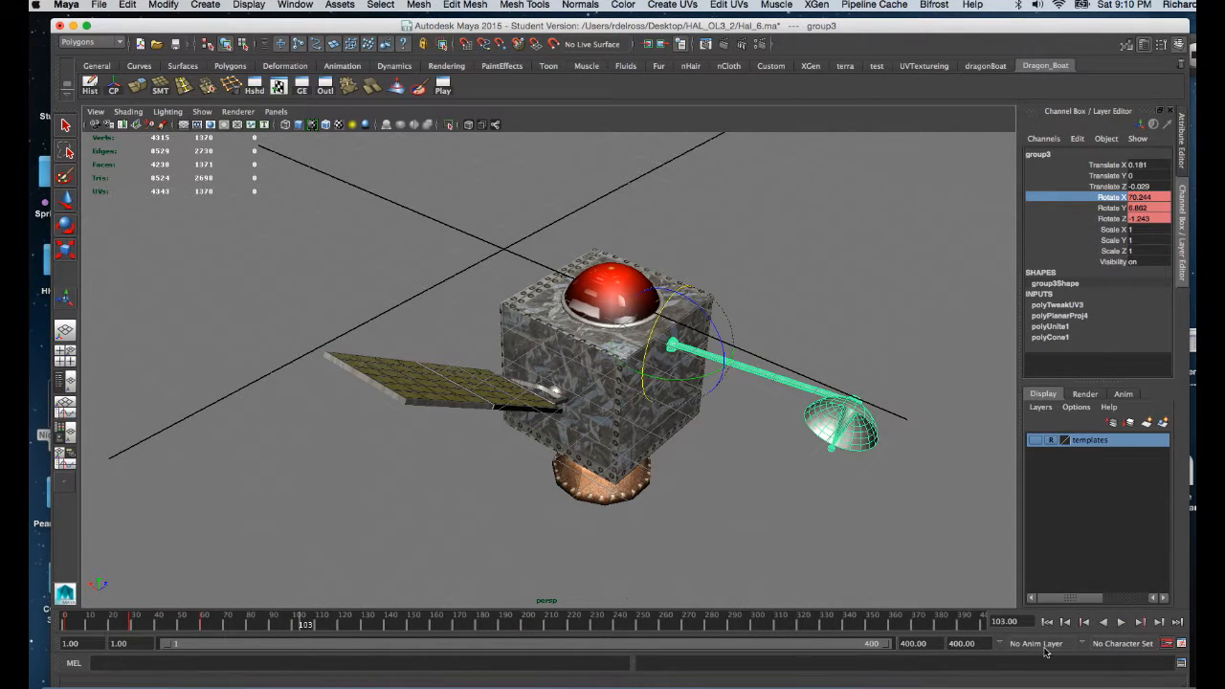
left_click(1085, 622)
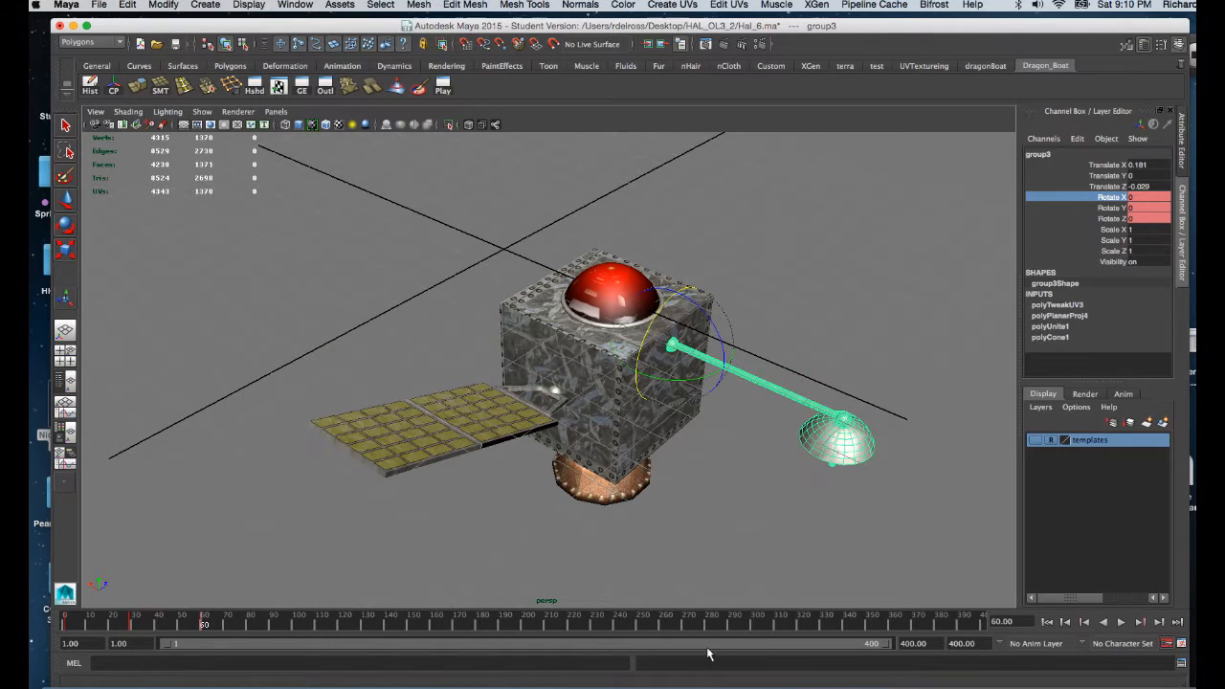
left_click(1065, 622)
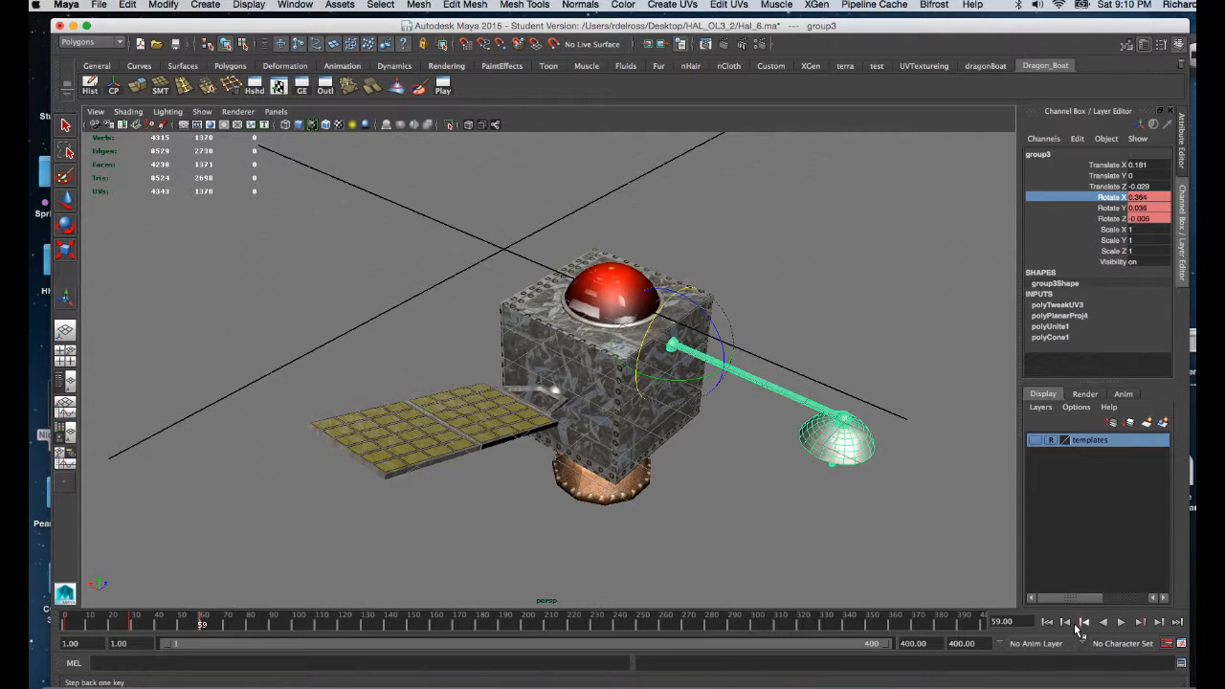
left_click(1084, 623)
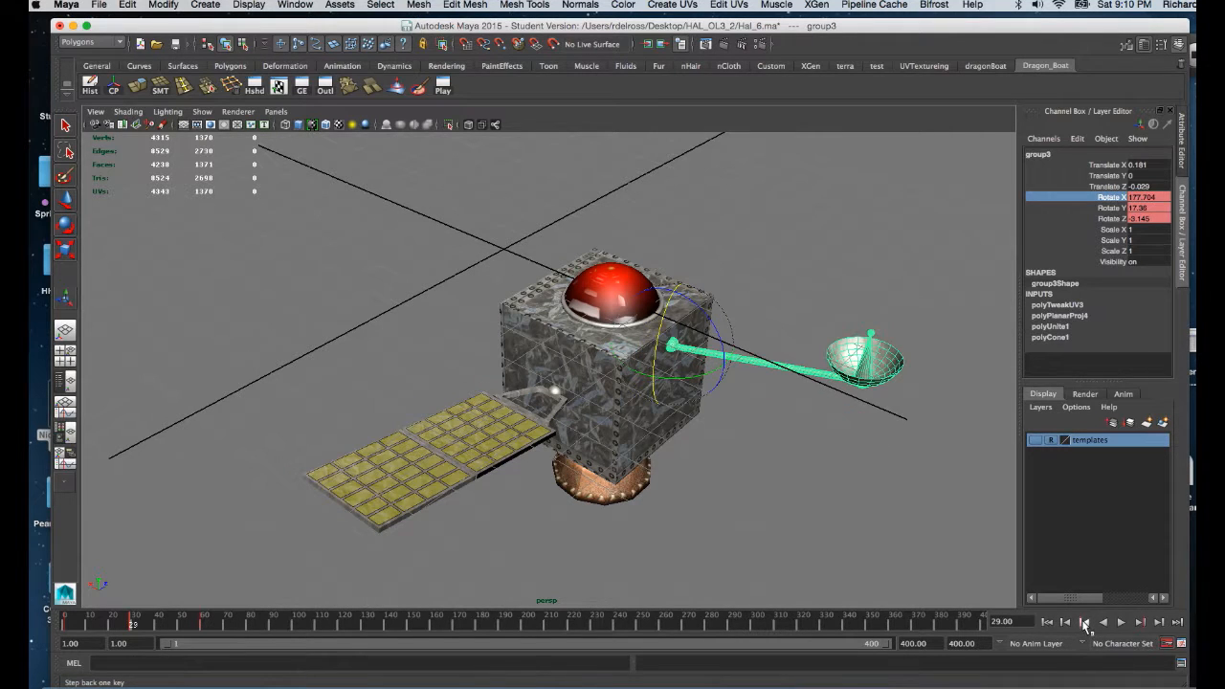
left_click(124, 623)
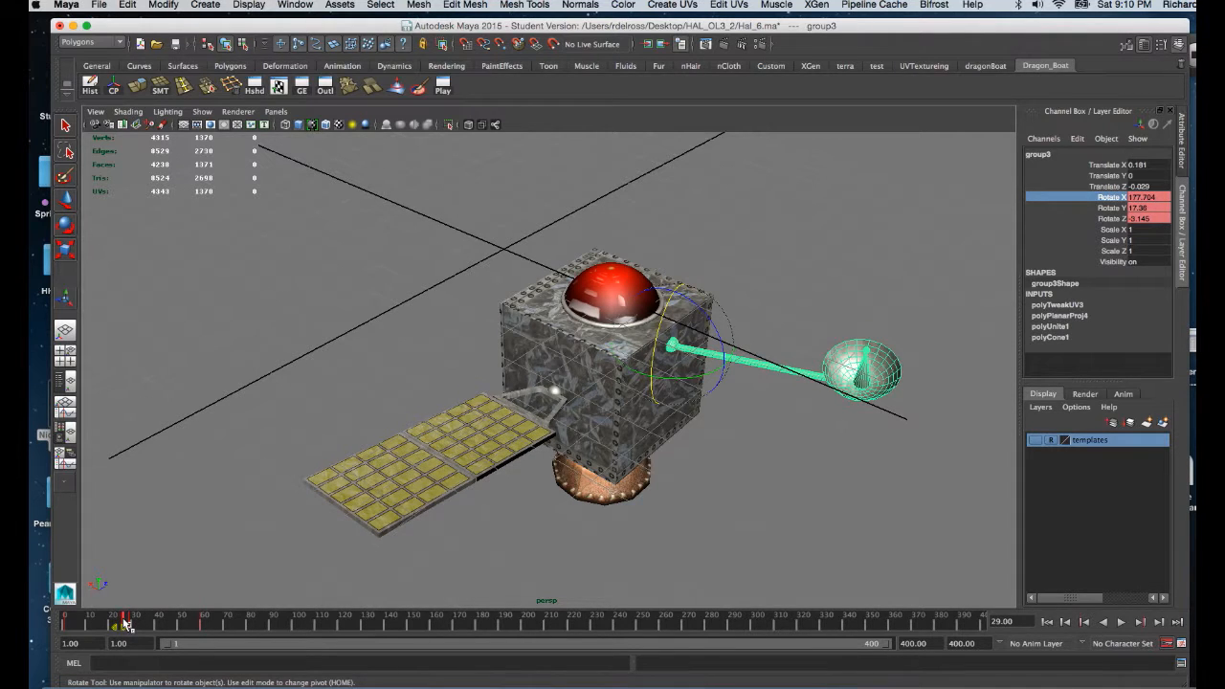
left_click_drag(124, 624, 141, 624, "shift")
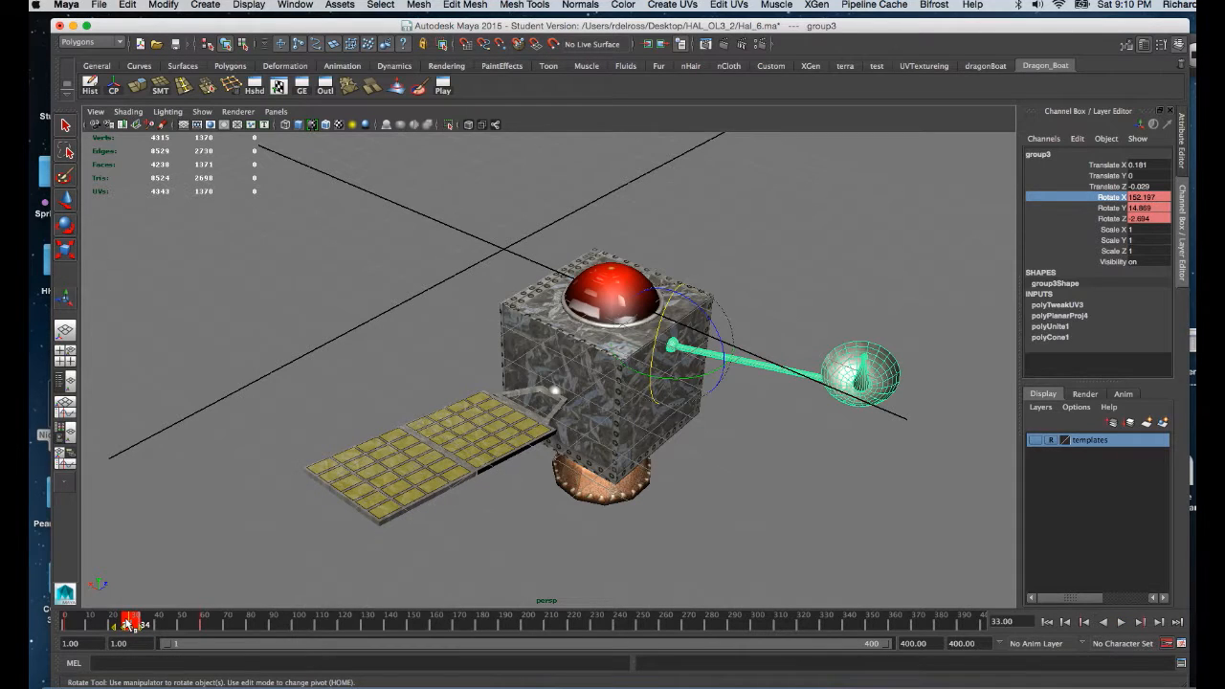
right_click(127, 623)
left_click(154, 470)
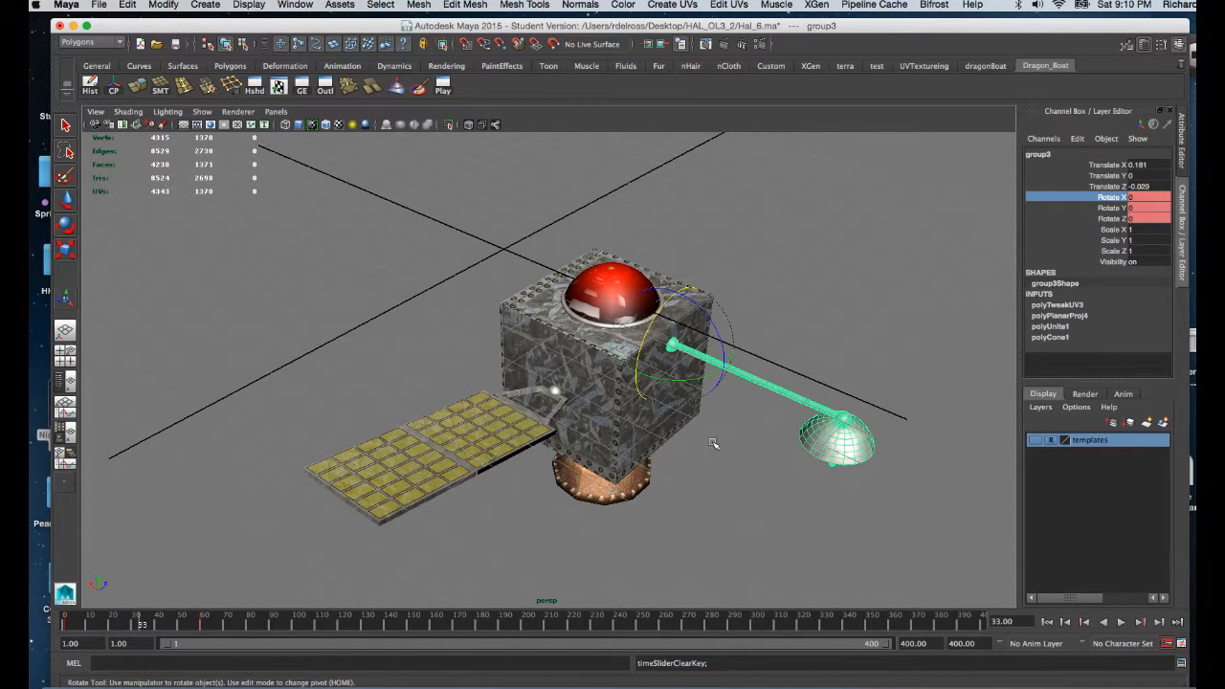
- Rotate the dish arm to about -36.7° in Z, key it at frame 33, and scrub the timeline to check the swing
left_click_drag(724, 349, 716, 304)
key("s")
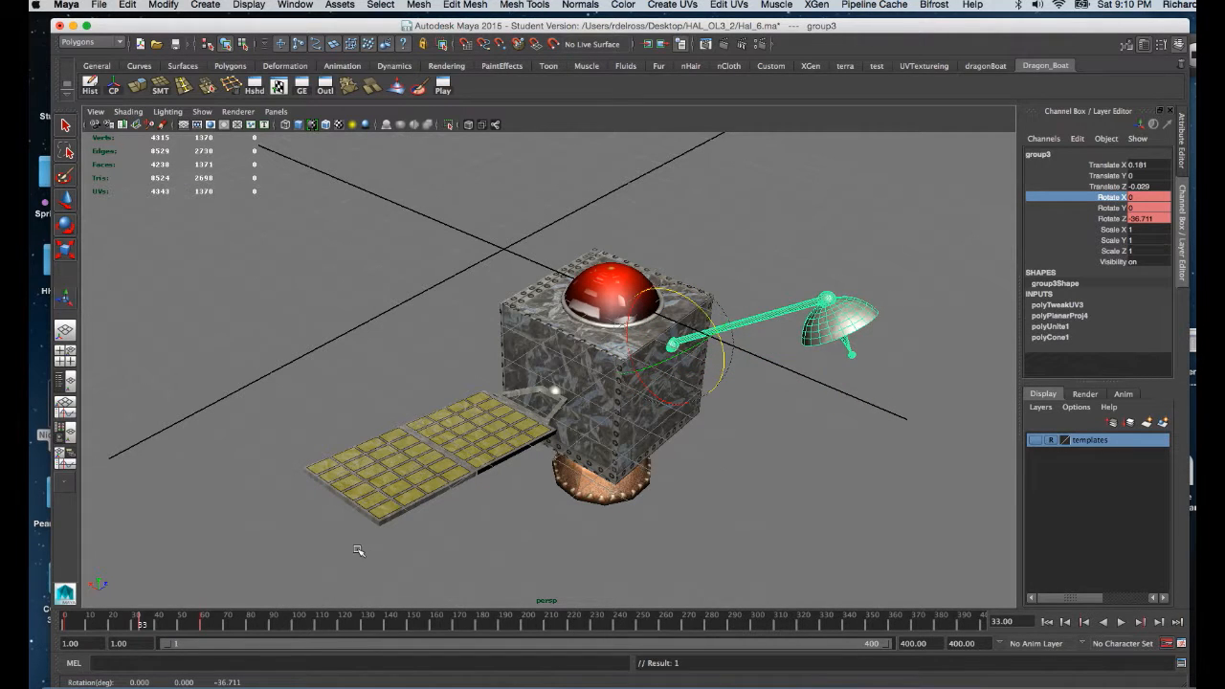
left_click_drag(227, 623, 365, 624)
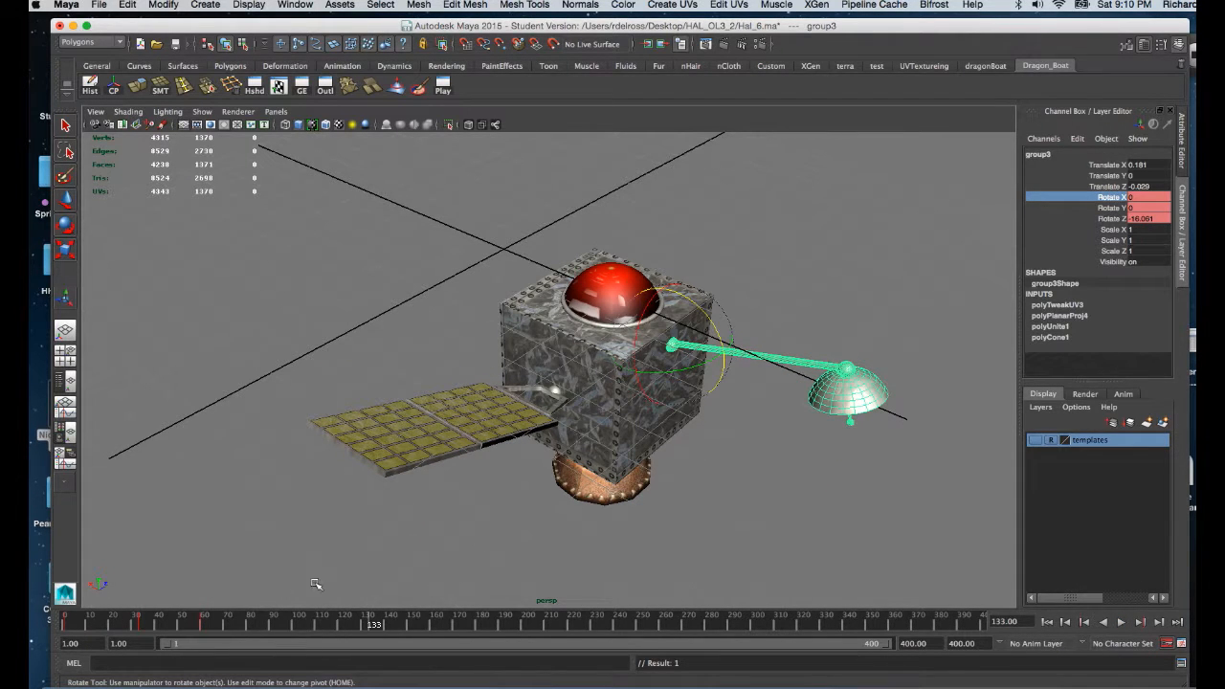
left_click_drag(248, 624, 277, 636)
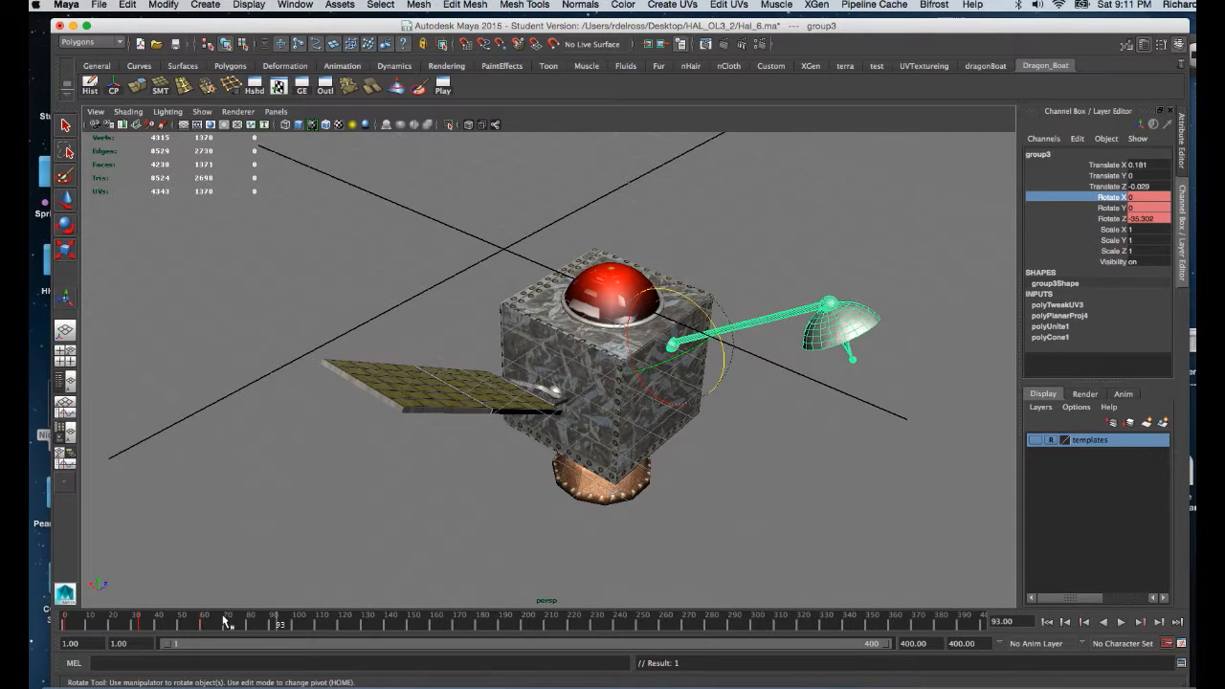
- Stretch the dish arm's keys in the frame 1–68 range out to frame 171 and save the scene
left_click_drag(219, 618, 54, 624, "shift")
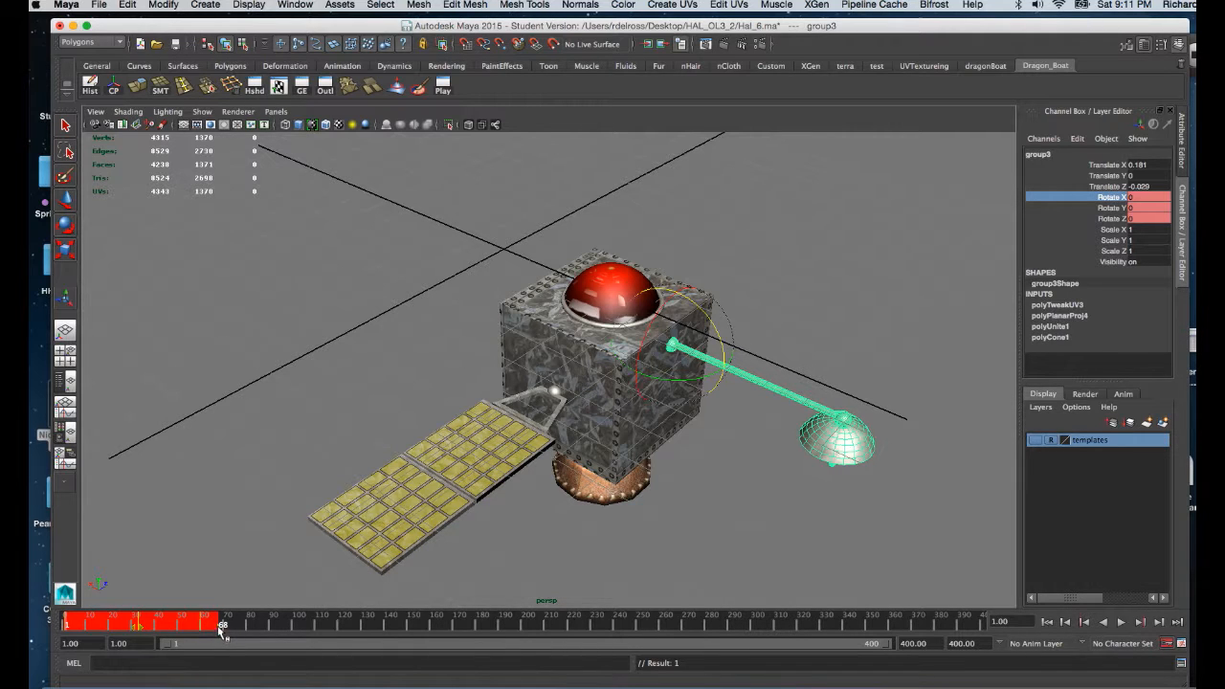
left_click_drag(216, 627, 457, 627, "shift")
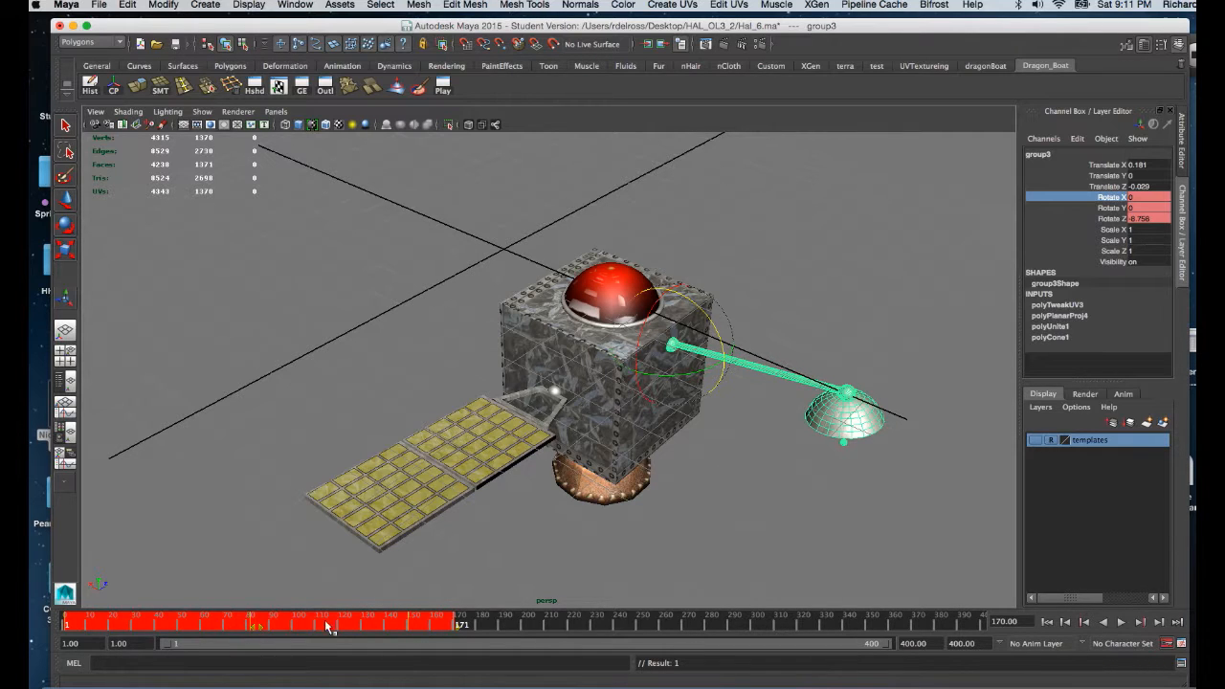
left_click(222, 542)
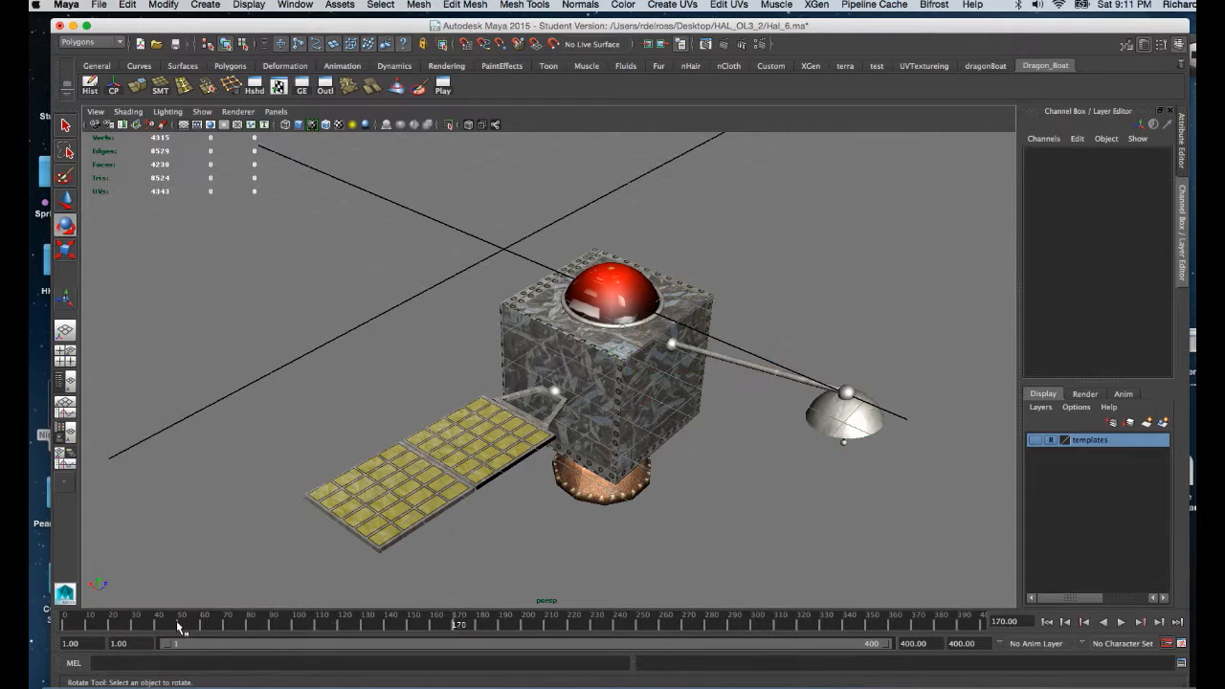
left_click_drag(115, 615, 312, 594)
key("super+s")
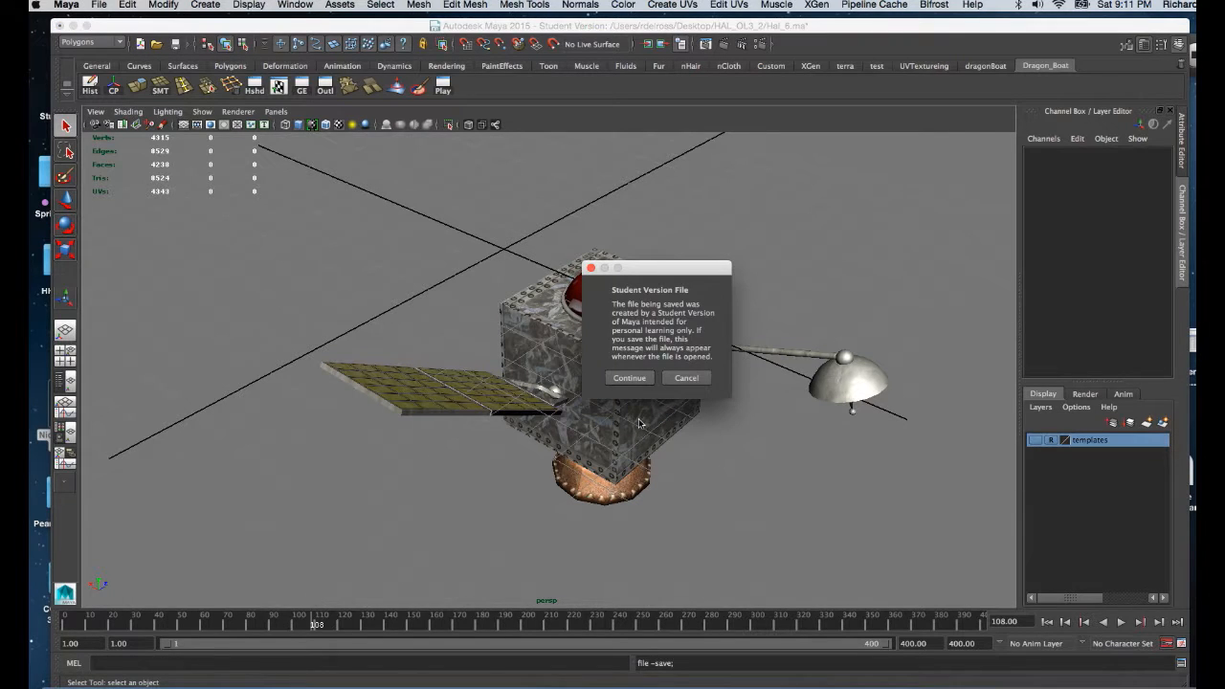
left_click(630, 378)
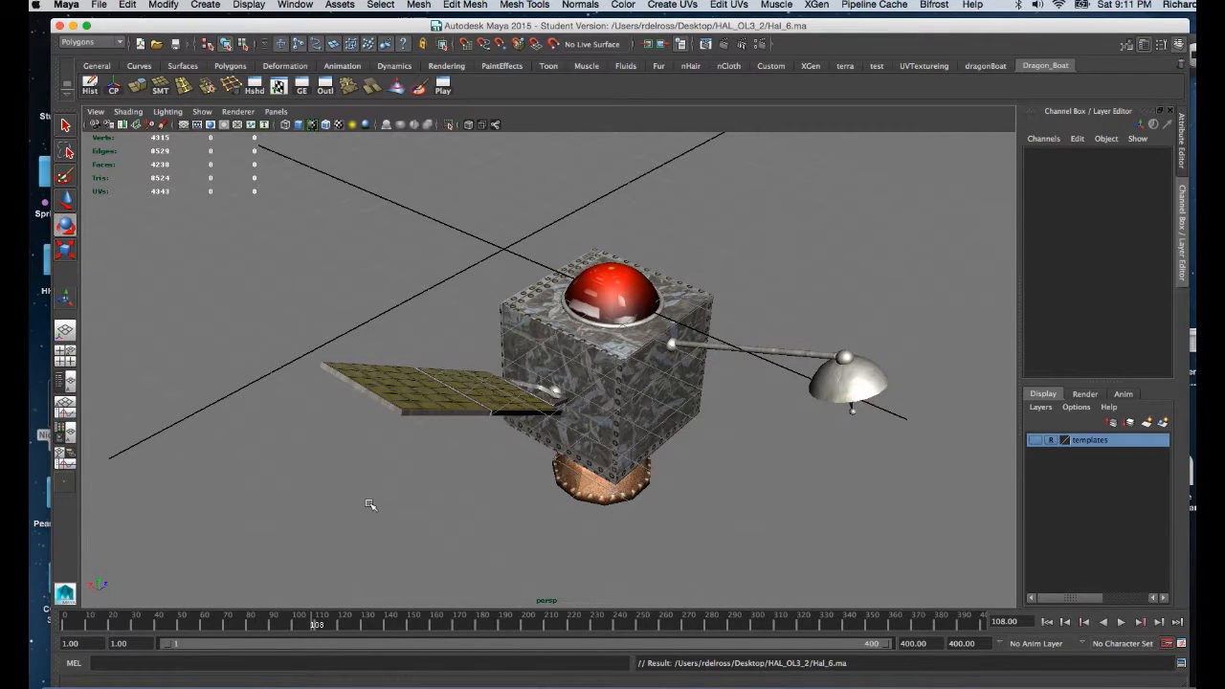
- Select the whole solar panel group and shift its keys in the frame 1–208 range to start at frame 60
left_click(479, 391)
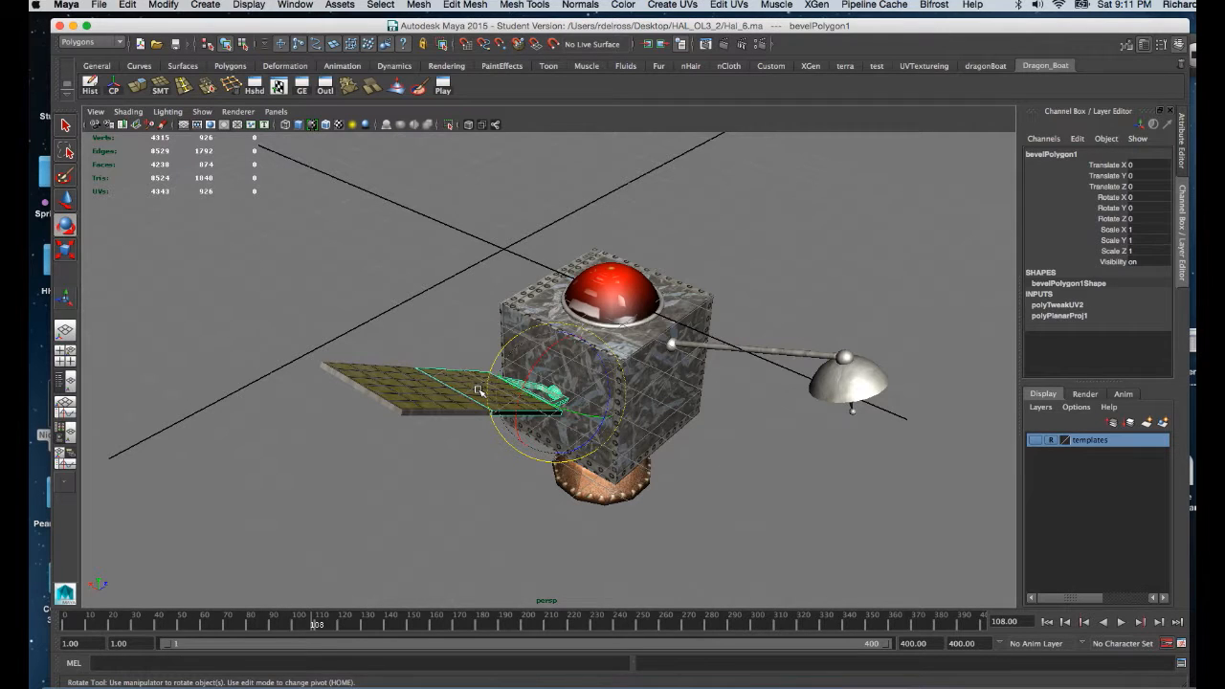
key("Up")
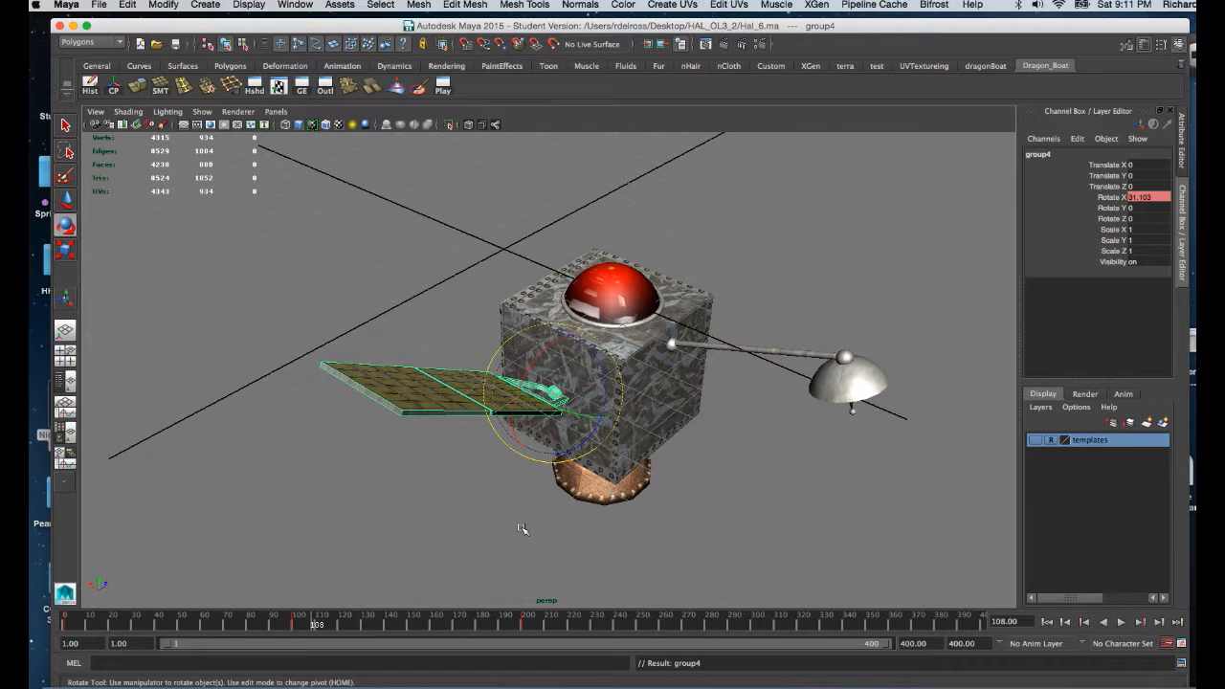
left_click_drag(546, 624, 65, 625, "shift")
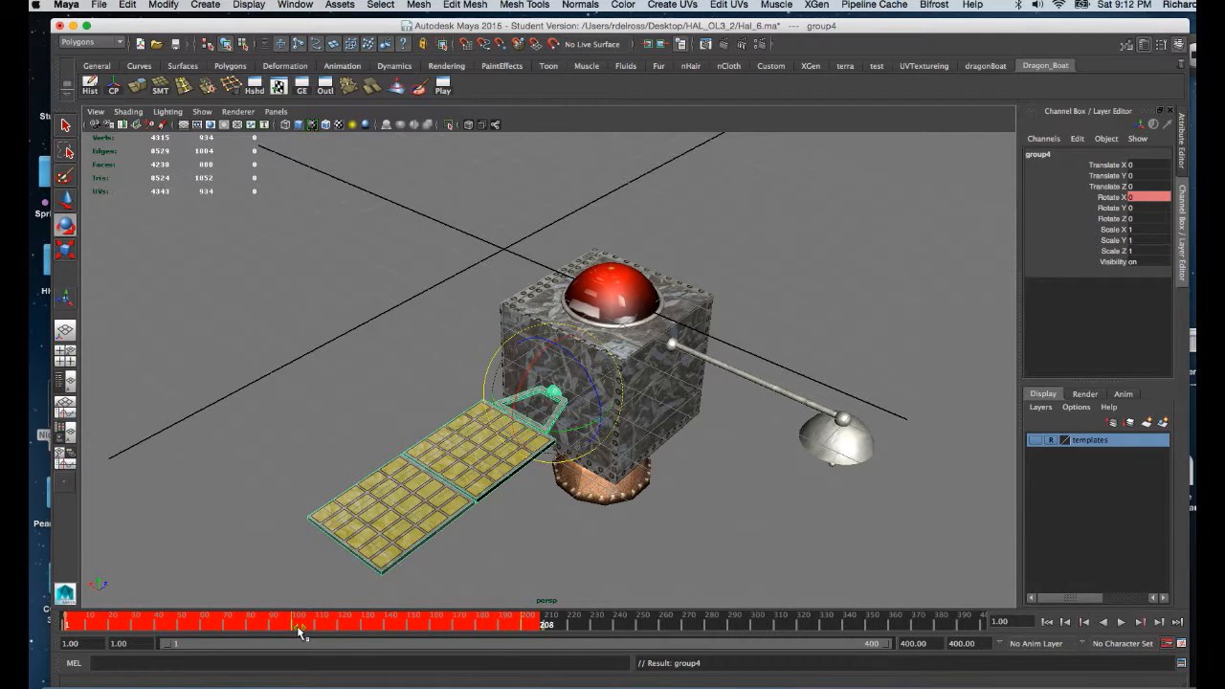
left_click_drag(299, 634, 432, 643)
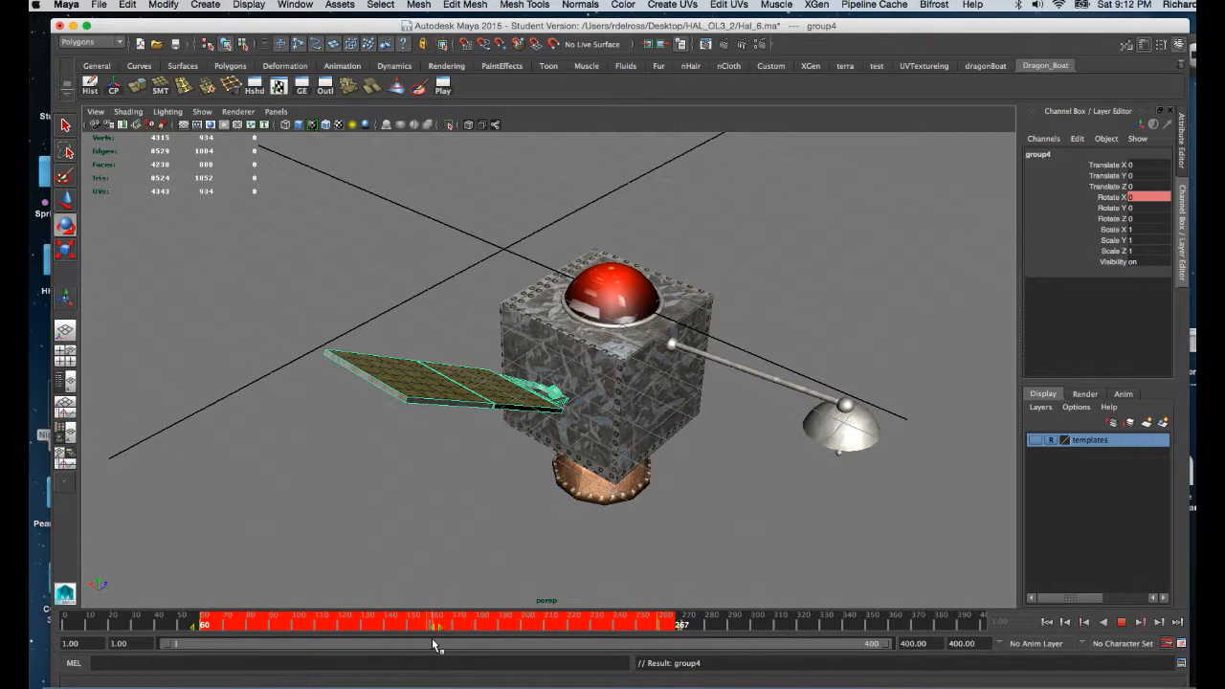
key("e")
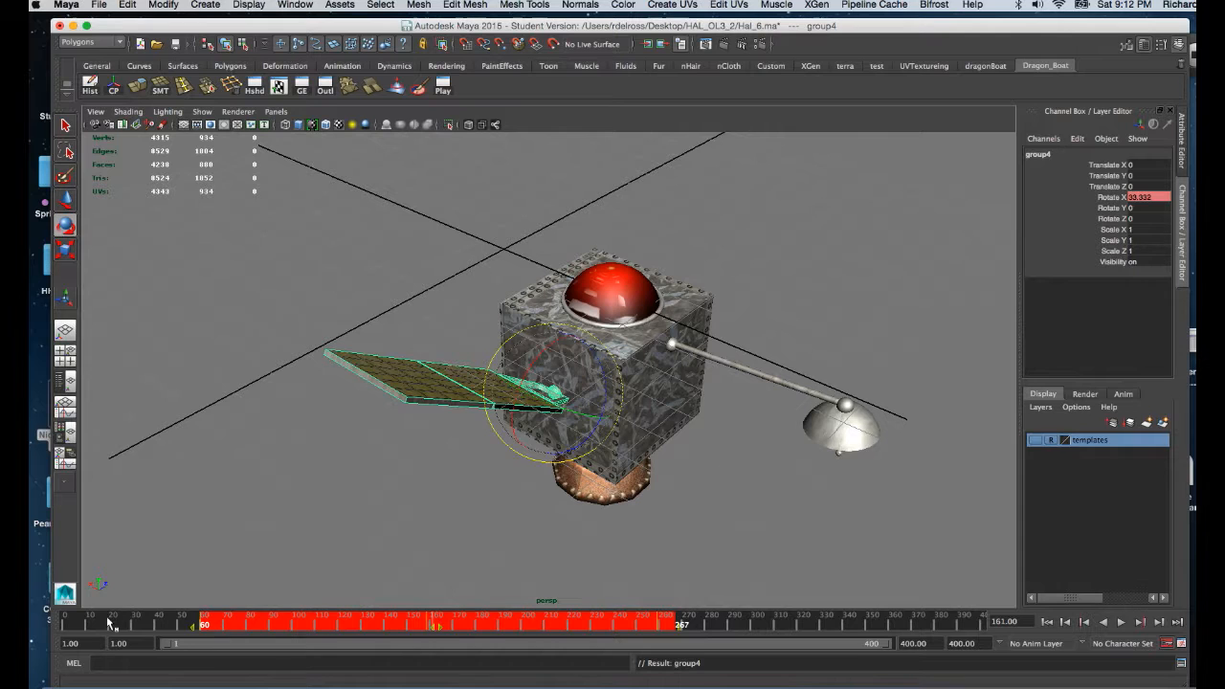
- Play the solar panel and dish arm animation from frame 1 and stop it at frame 291
left_click_drag(112, 625, 60, 622)
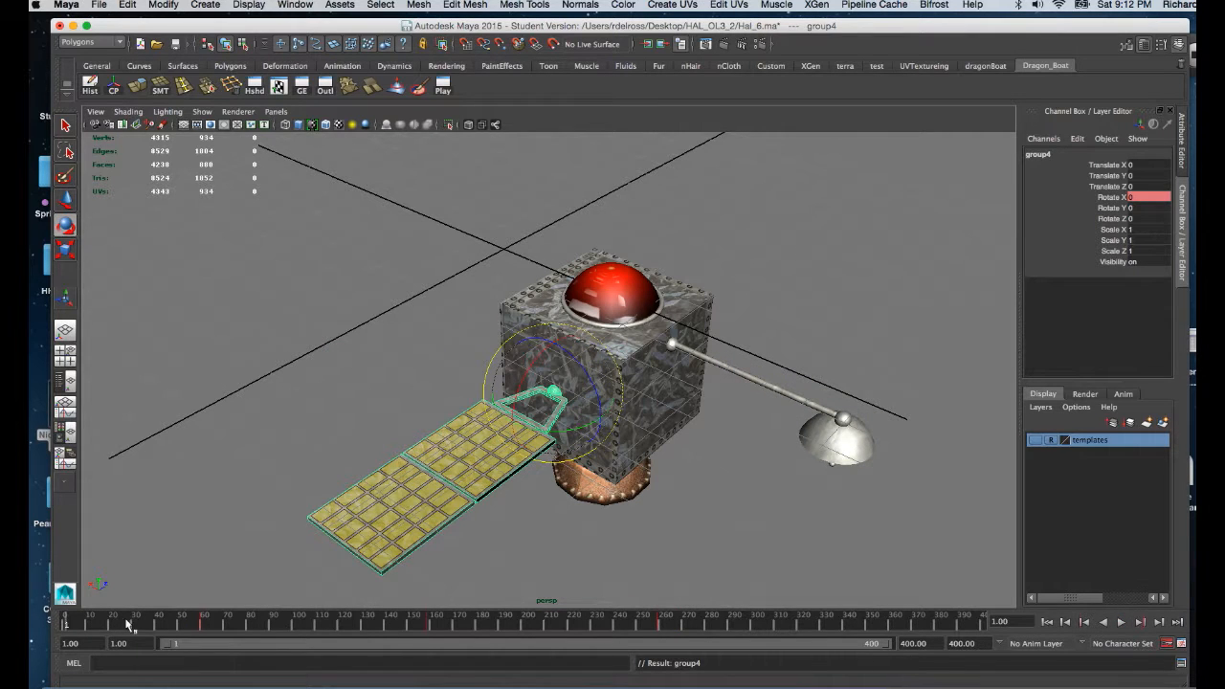
left_click(1121, 622)
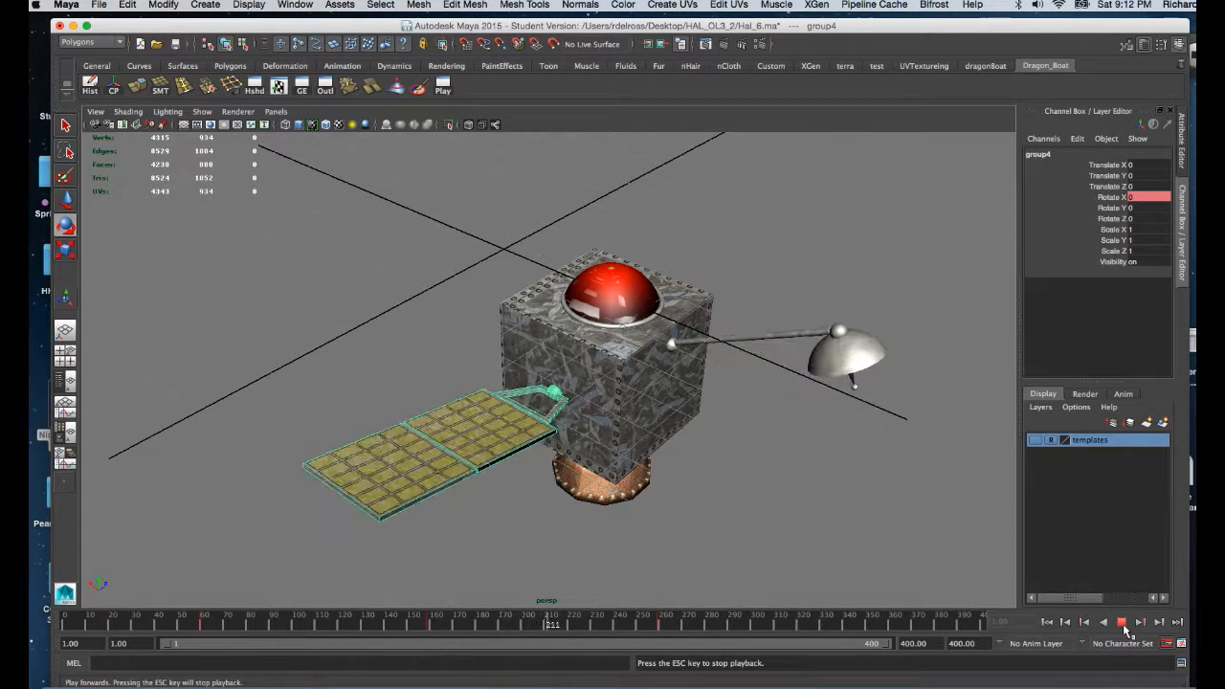
left_click(1122, 622)
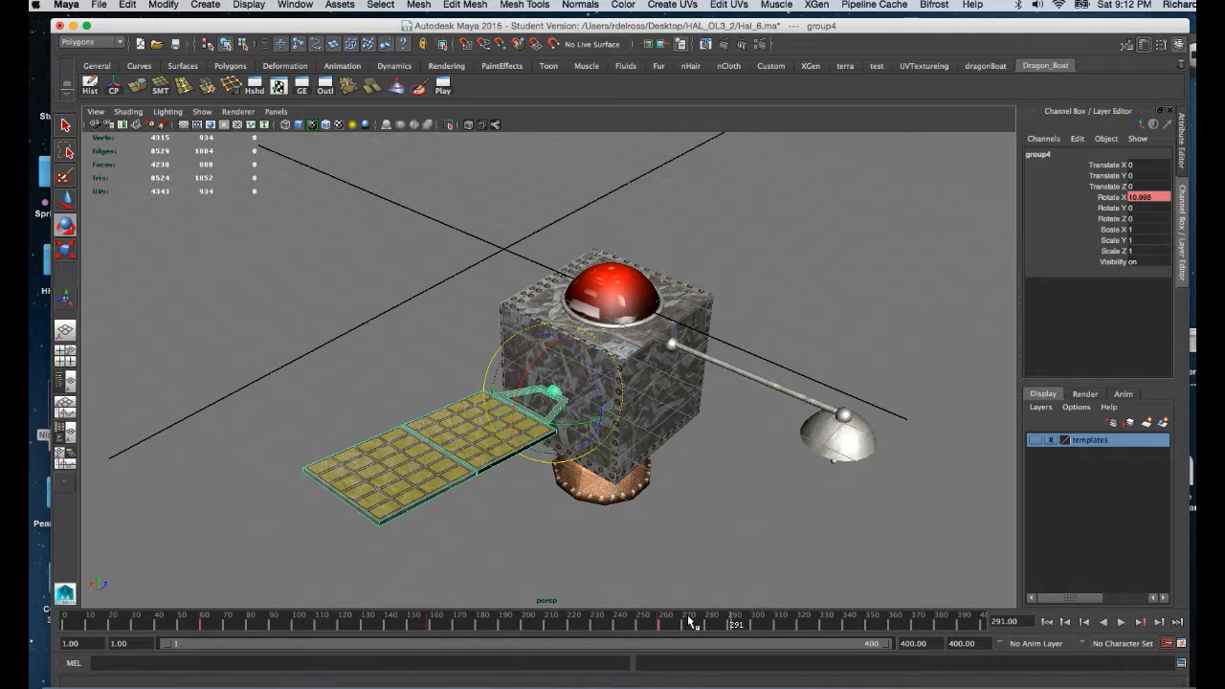
- Select the solar panel's frame range 169–268 on the timeline and open its key editing commands
left_click_drag(590, 623, 495, 622)
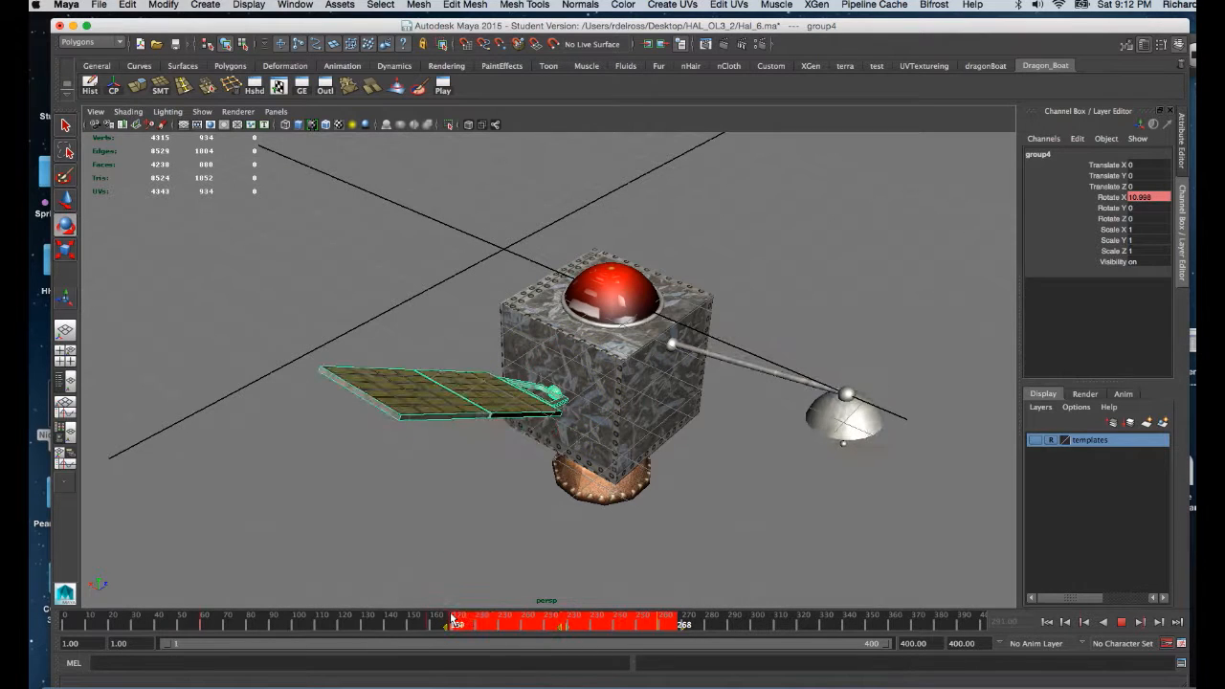
right_click(494, 622)
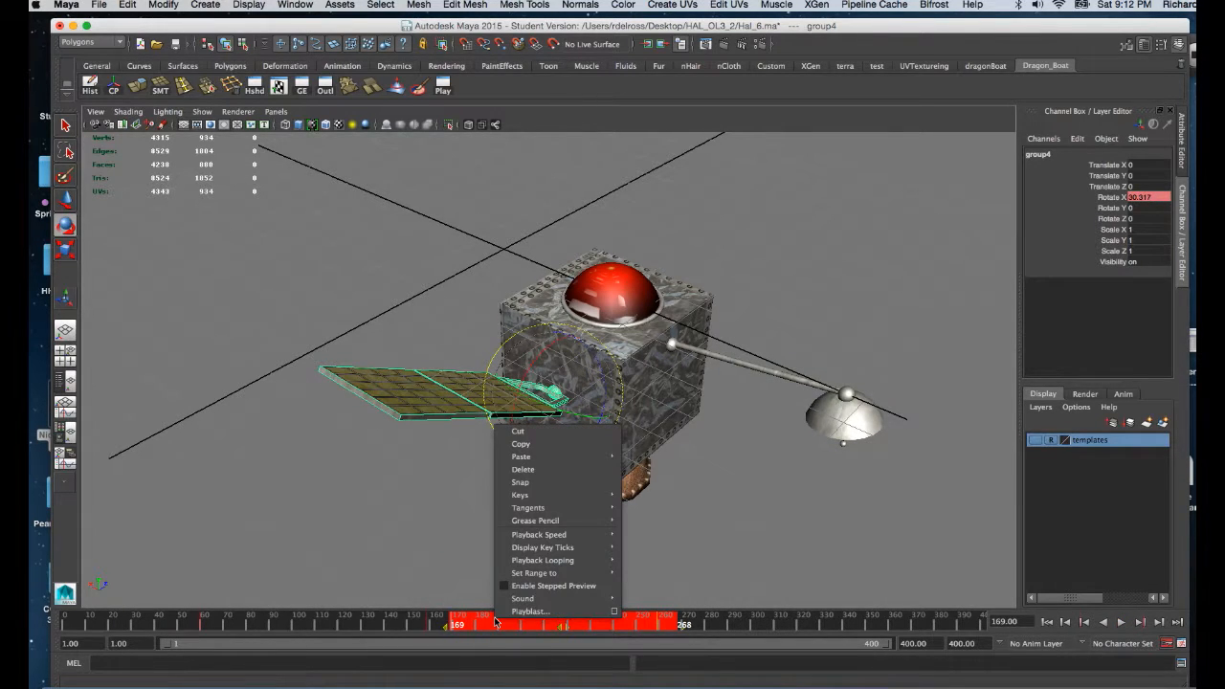